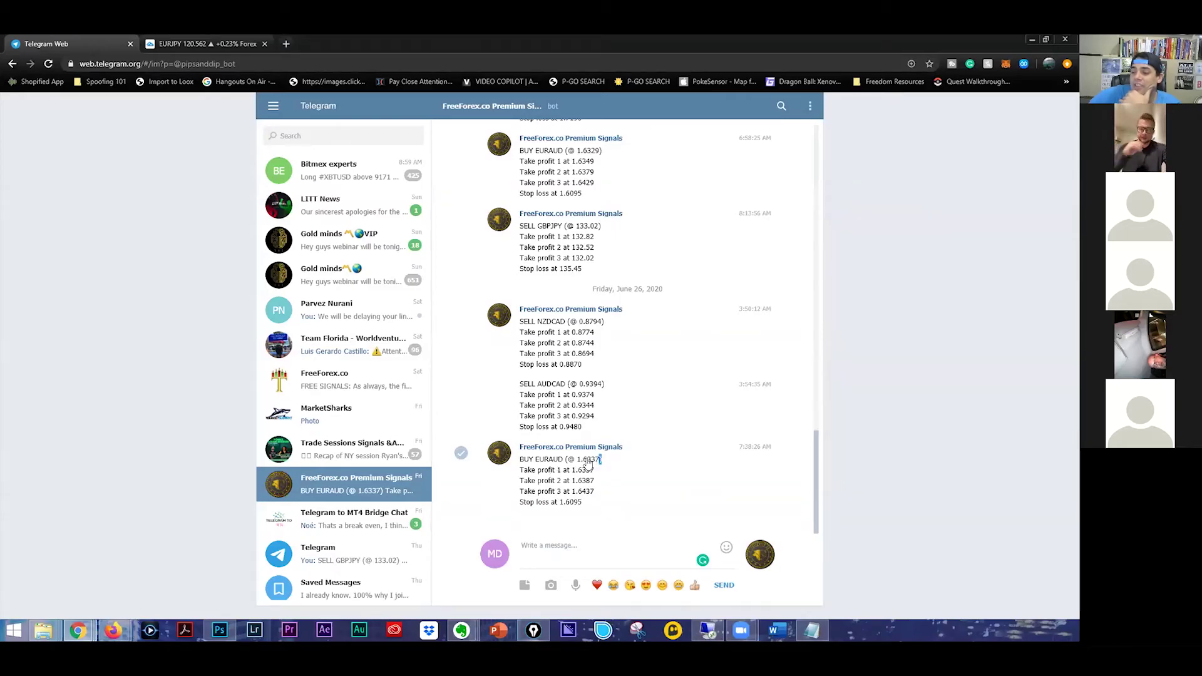
Step: Examine the latest BUY EURAUD signal in the FreeForex.co Premium Signals chat, highlighting its entry price
left_click_drag(588, 464, 527, 463)
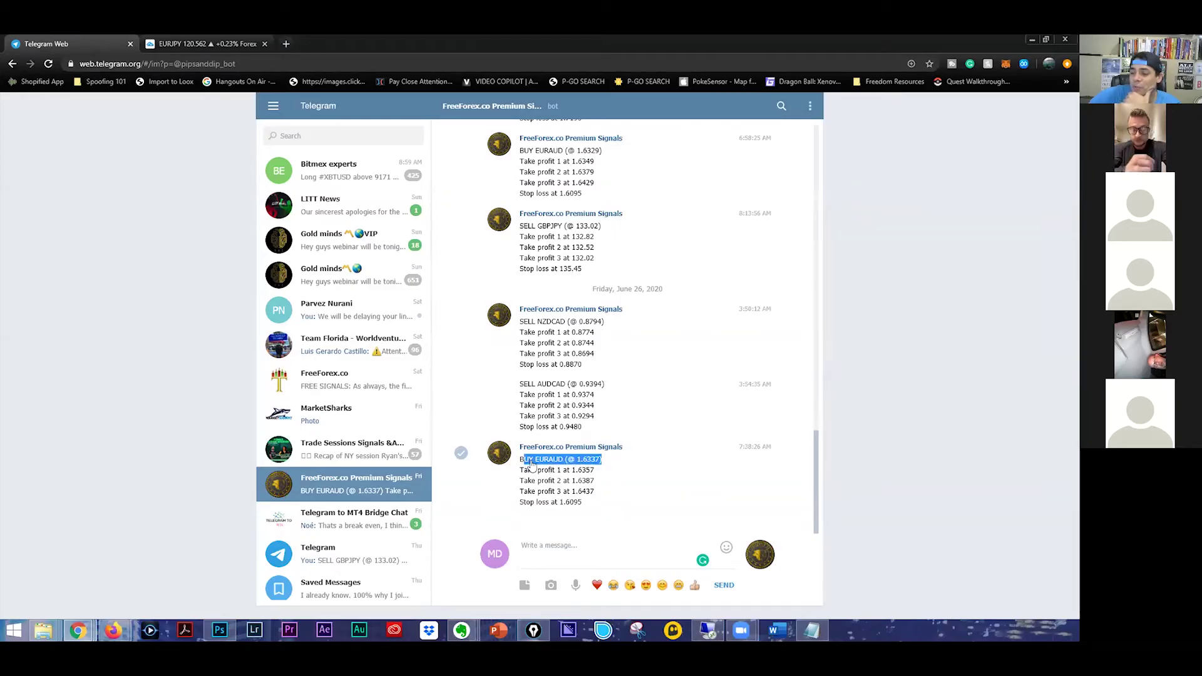
left_click(527, 464)
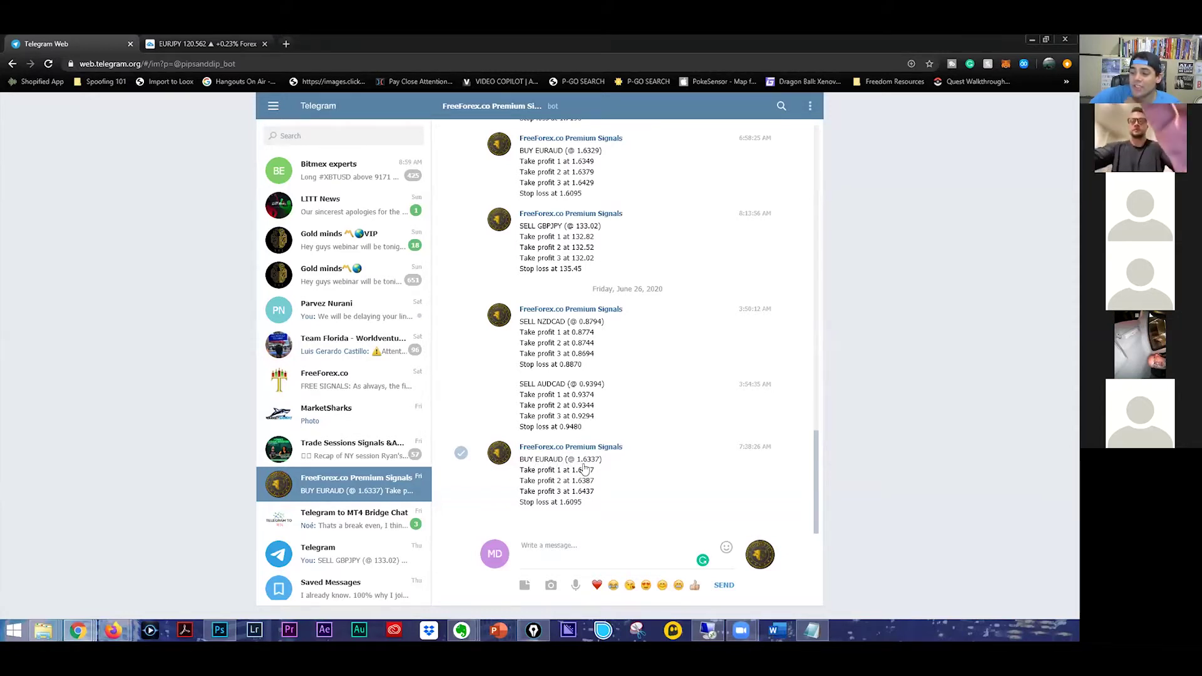
mouse_move(599, 464)
left_mouse_down()
mouse_move(581, 464)
mouse_move(593, 466)
left_mouse_up()
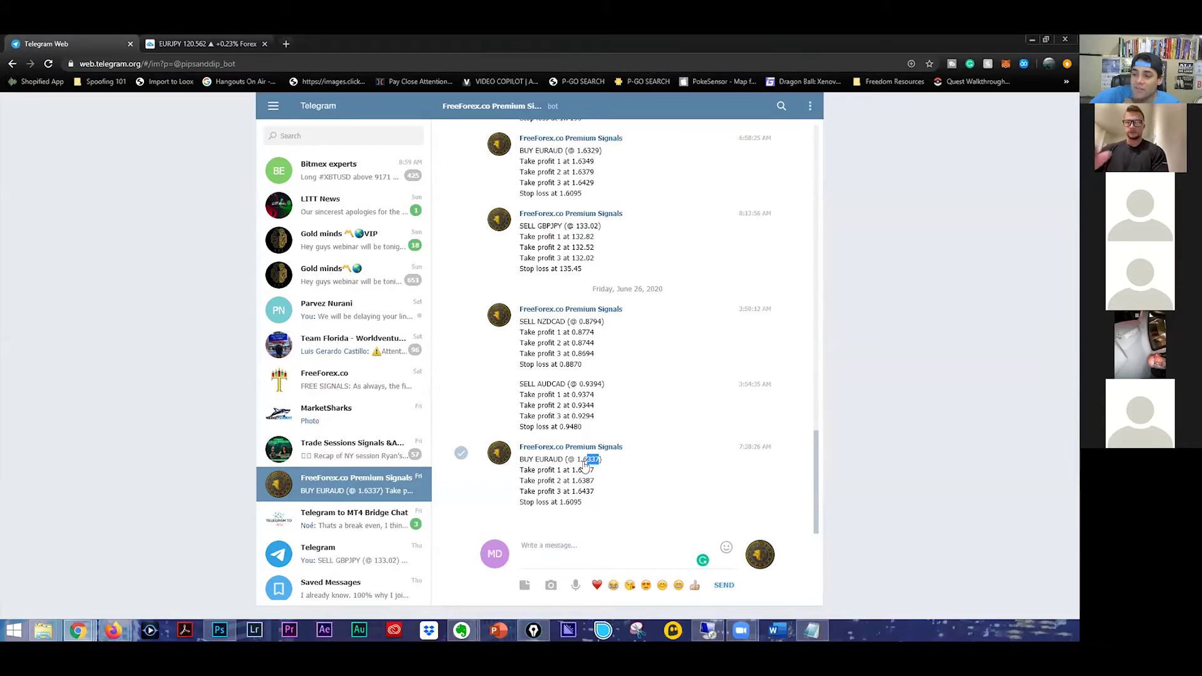
left_click(591, 476)
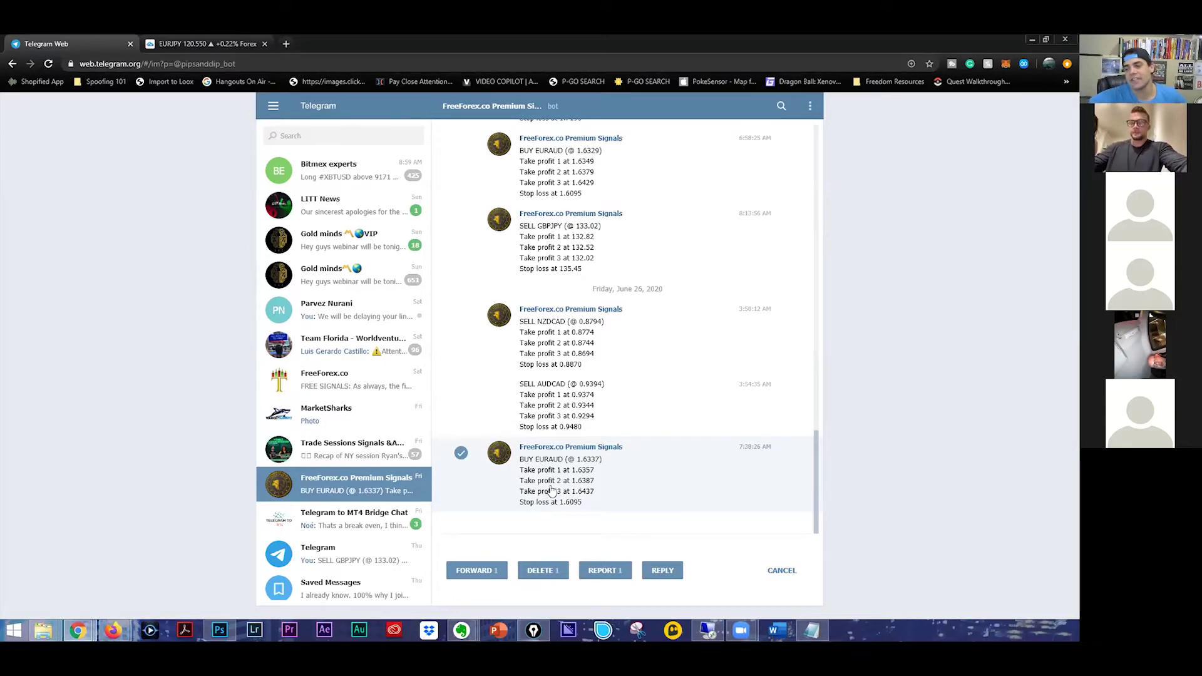
left_click(462, 455)
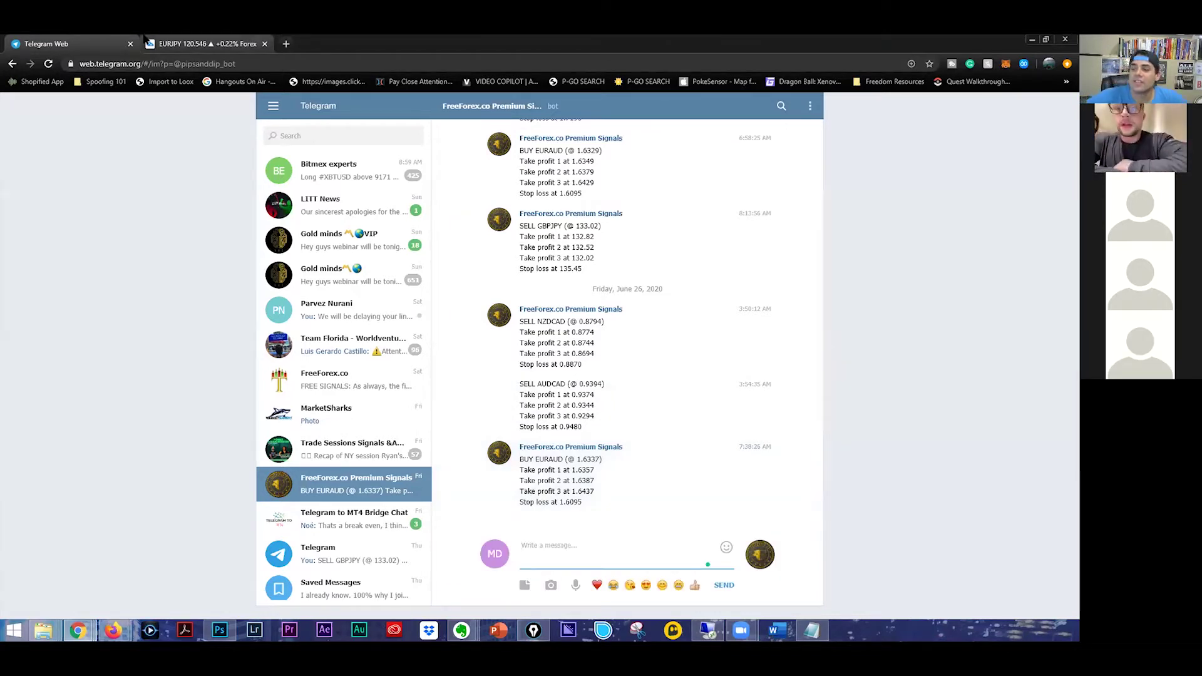
Step: Switch to TradingView, open the EURAUD chart, and recheck the signal's levels in Telegram before returning to the chart
left_click(203, 42)
left_click(978, 166)
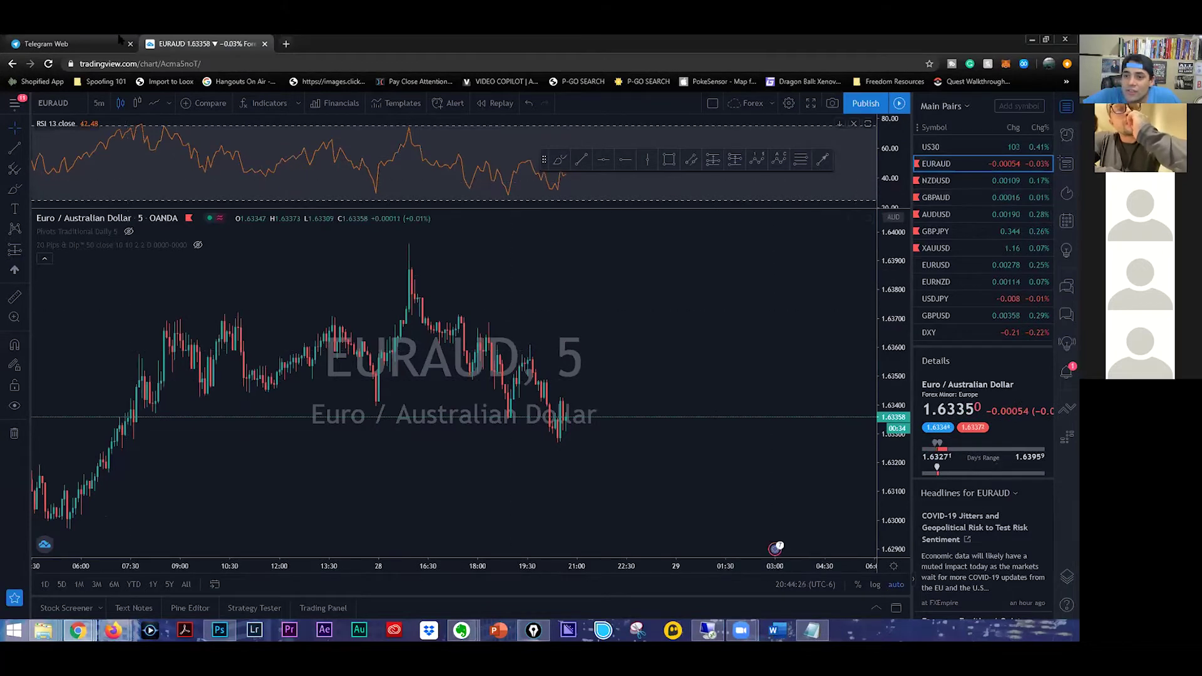
left_click(140, 43)
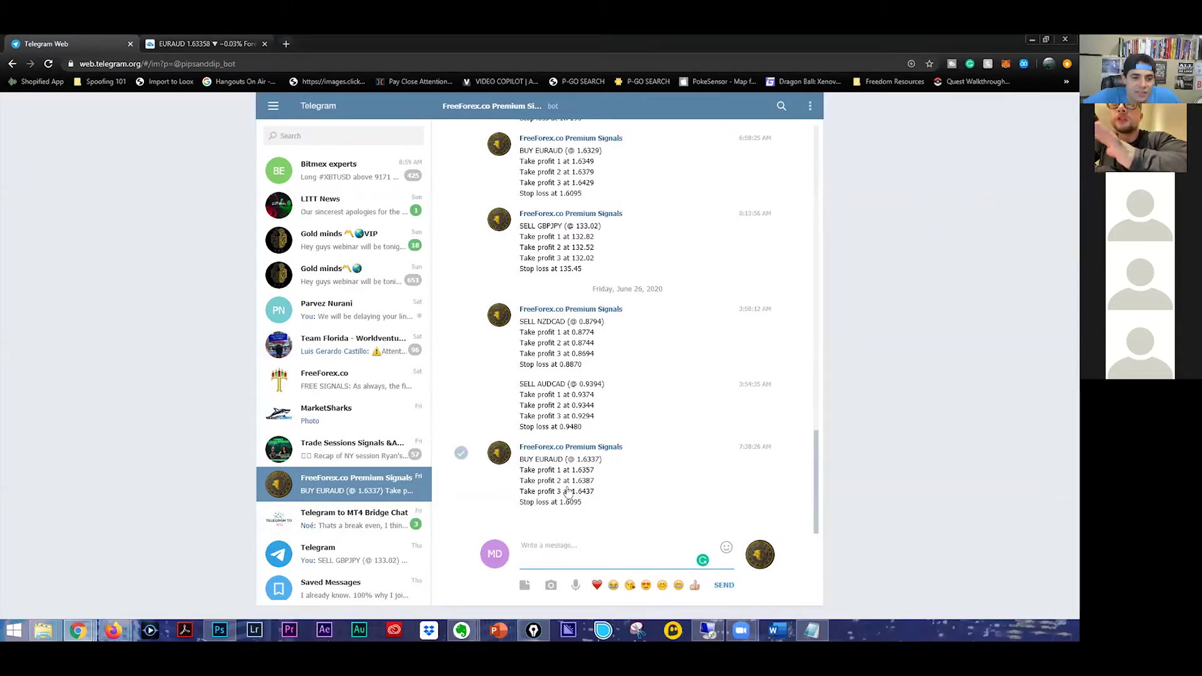
key("ctrl+Tab")
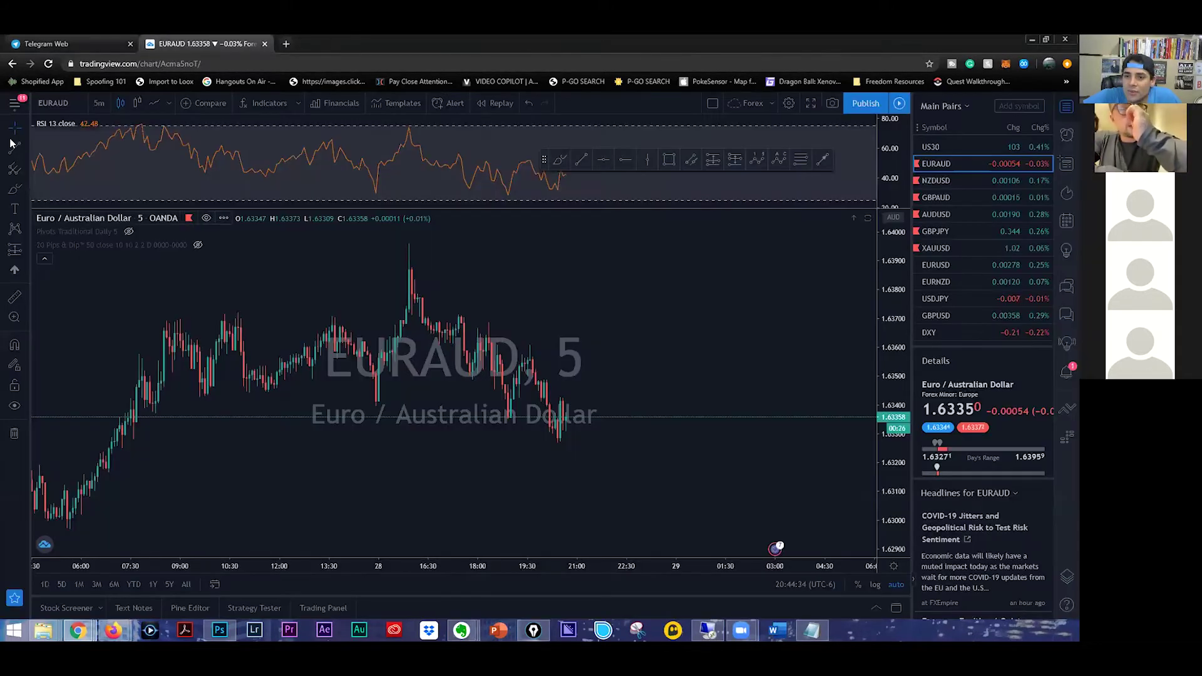
left_click(604, 161)
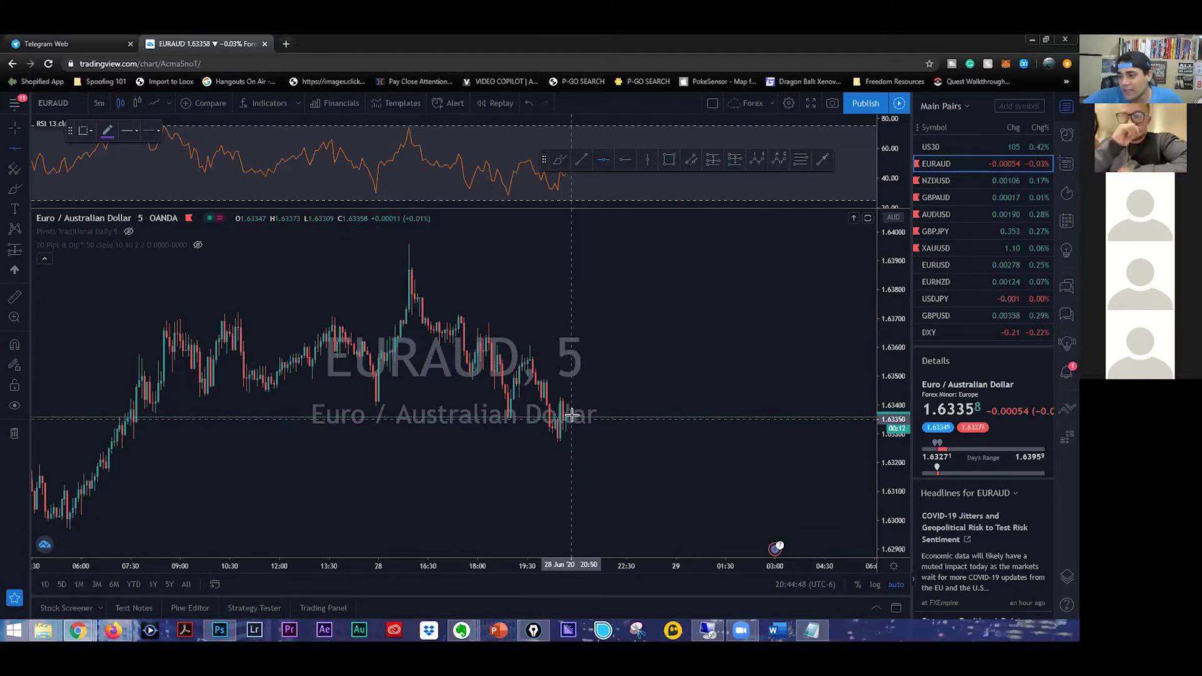
left_click(96, 39)
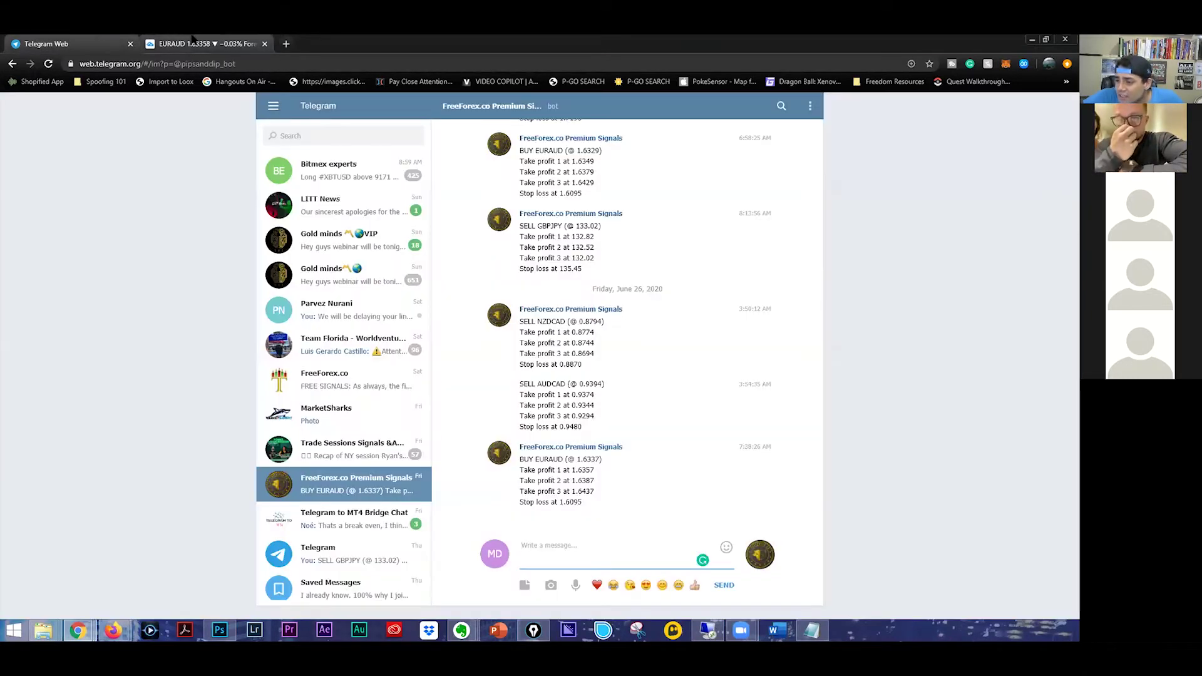
left_click(193, 40)
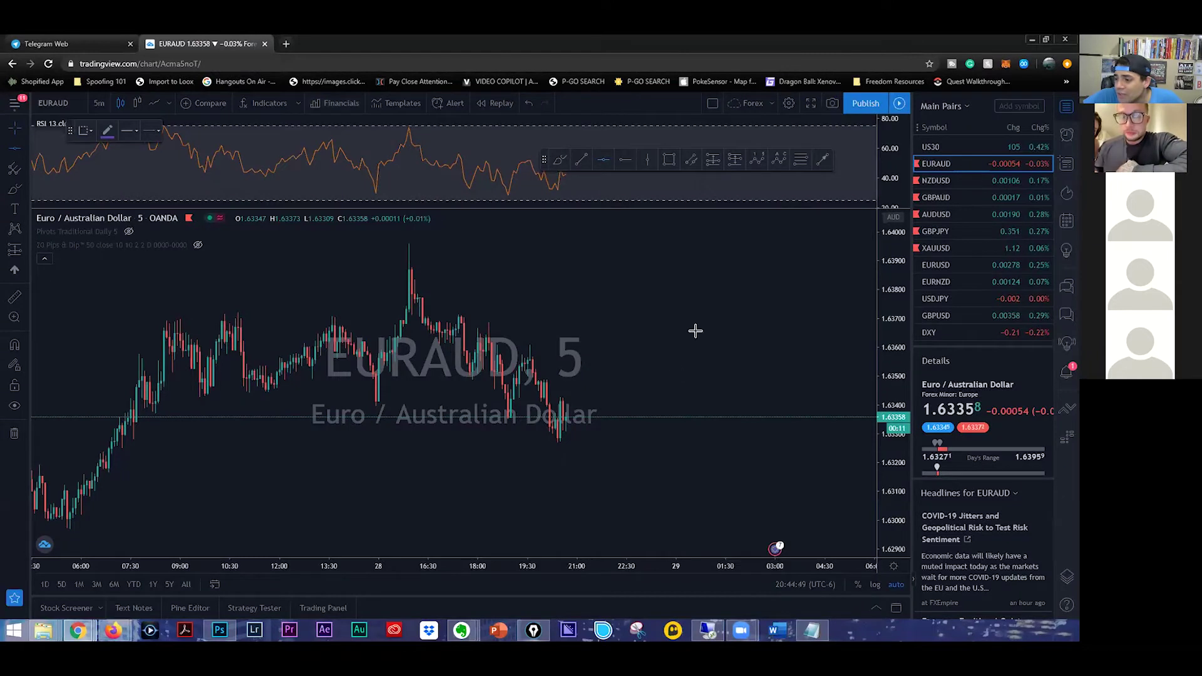
left_click(653, 410)
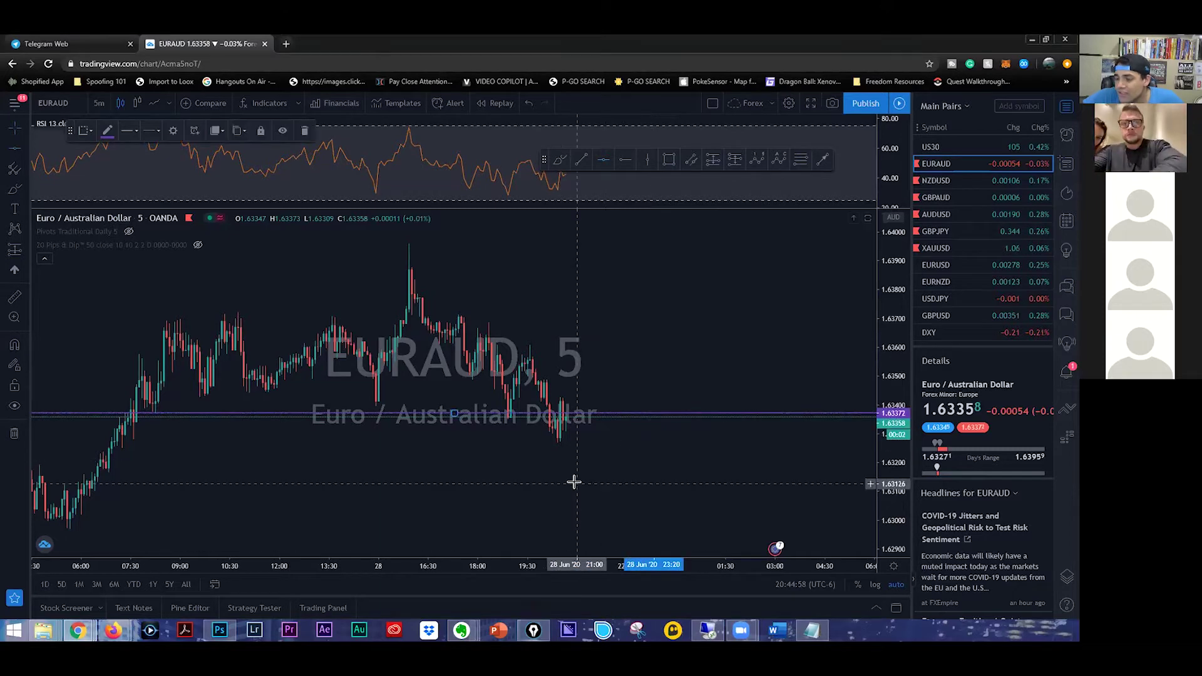
scroll(574, 487, "up", 2)
scroll(575, 487, "up", 1)
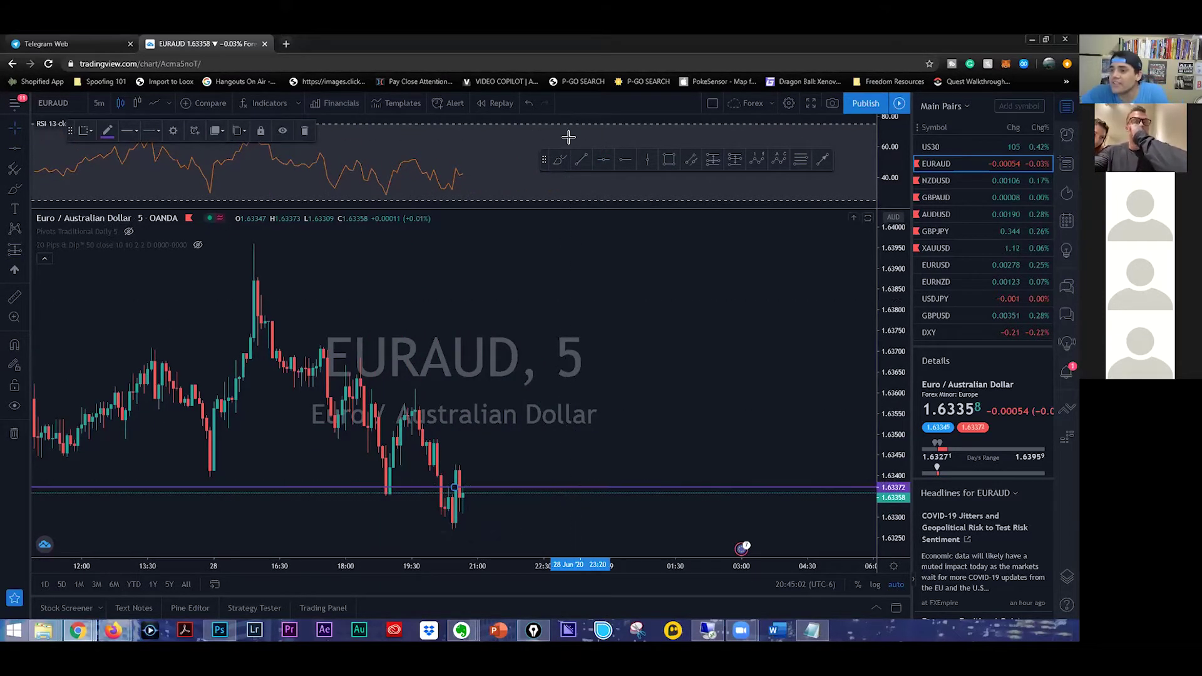
key("Delete")
Step: Place a horizontal ray for the entry at about 1.6337, starting at the latest candle, and colour it blue
key("alt+j")
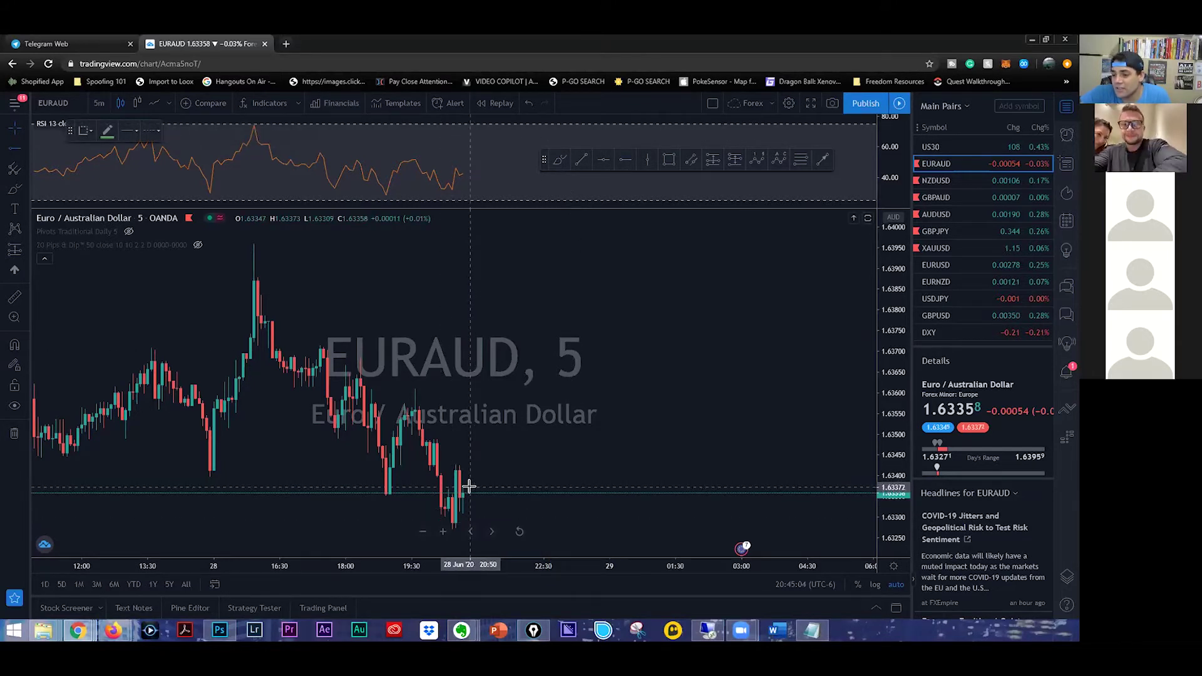
left_click(462, 487)
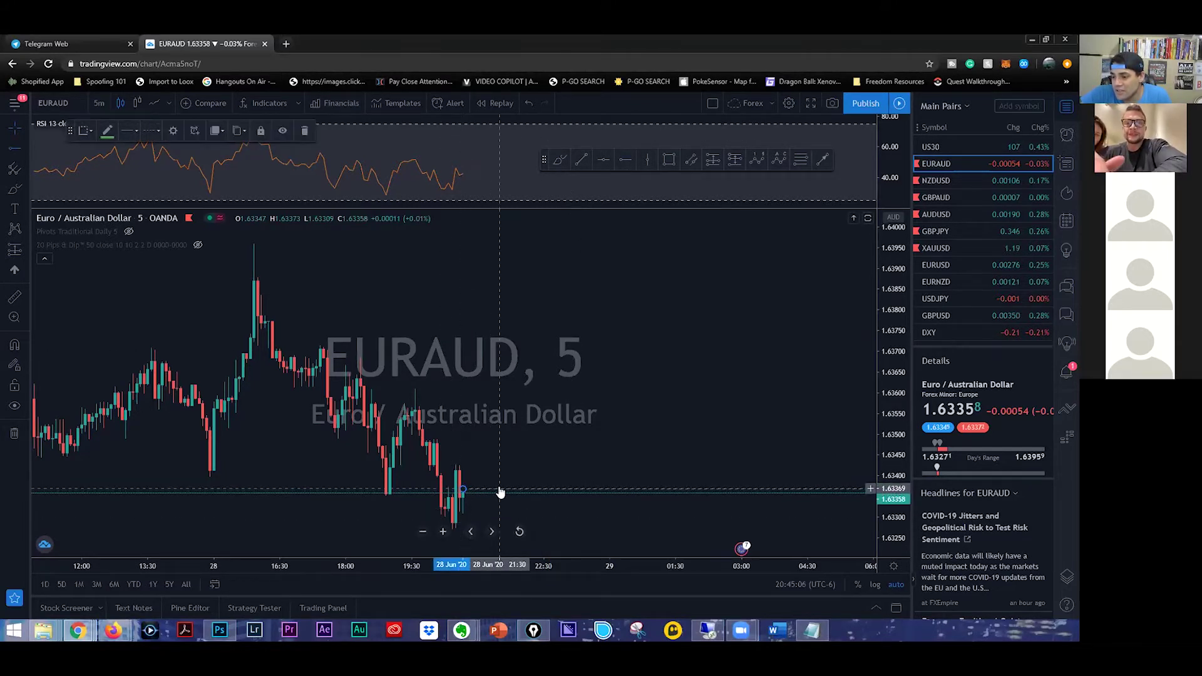
double_click(498, 488)
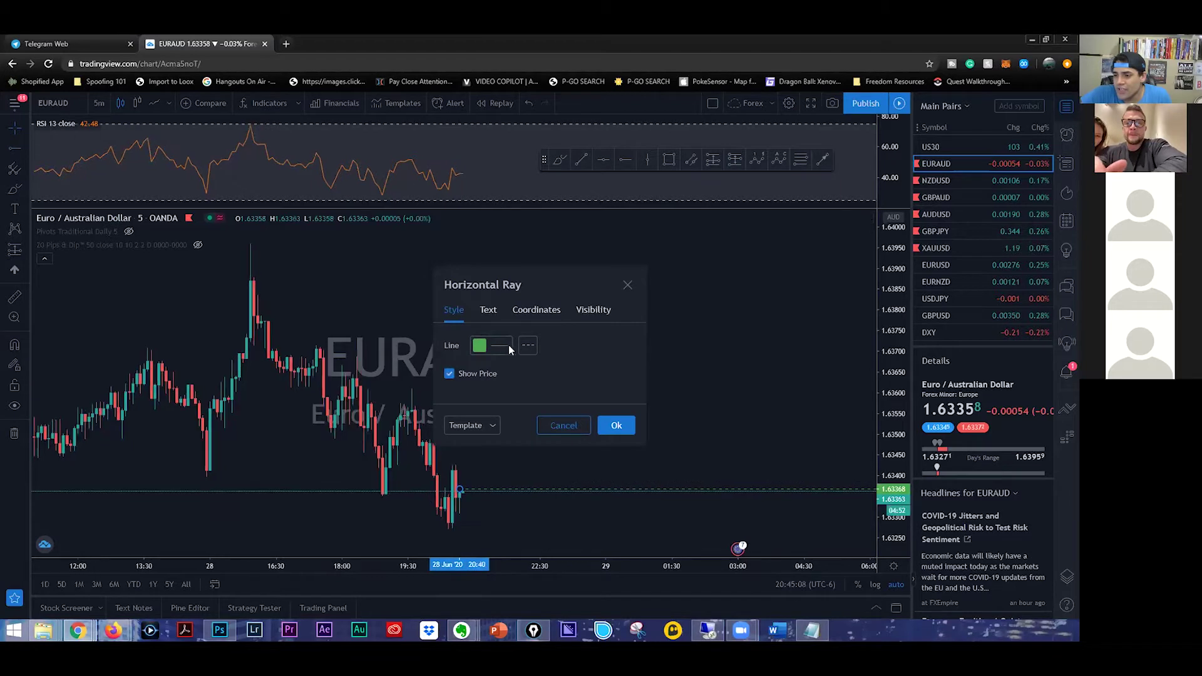
left_click(492, 344)
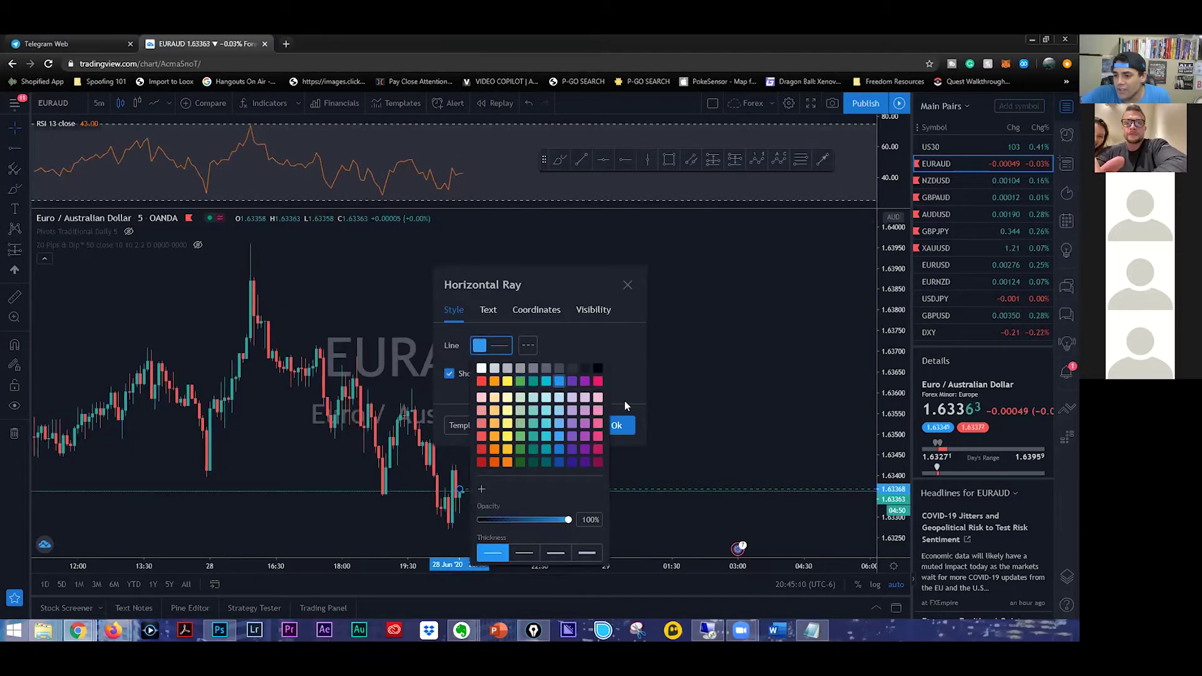
left_click(616, 426)
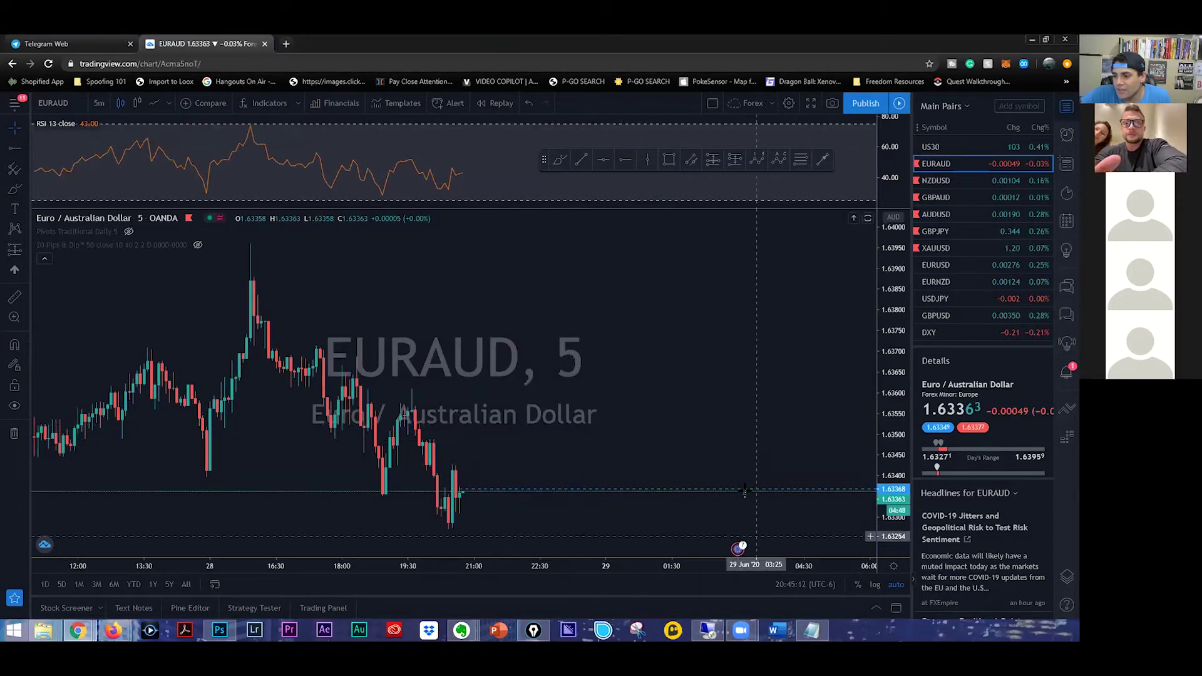
Step: Examine the blue entry ray's line style, text, coordinates and visibility settings
double_click(619, 494)
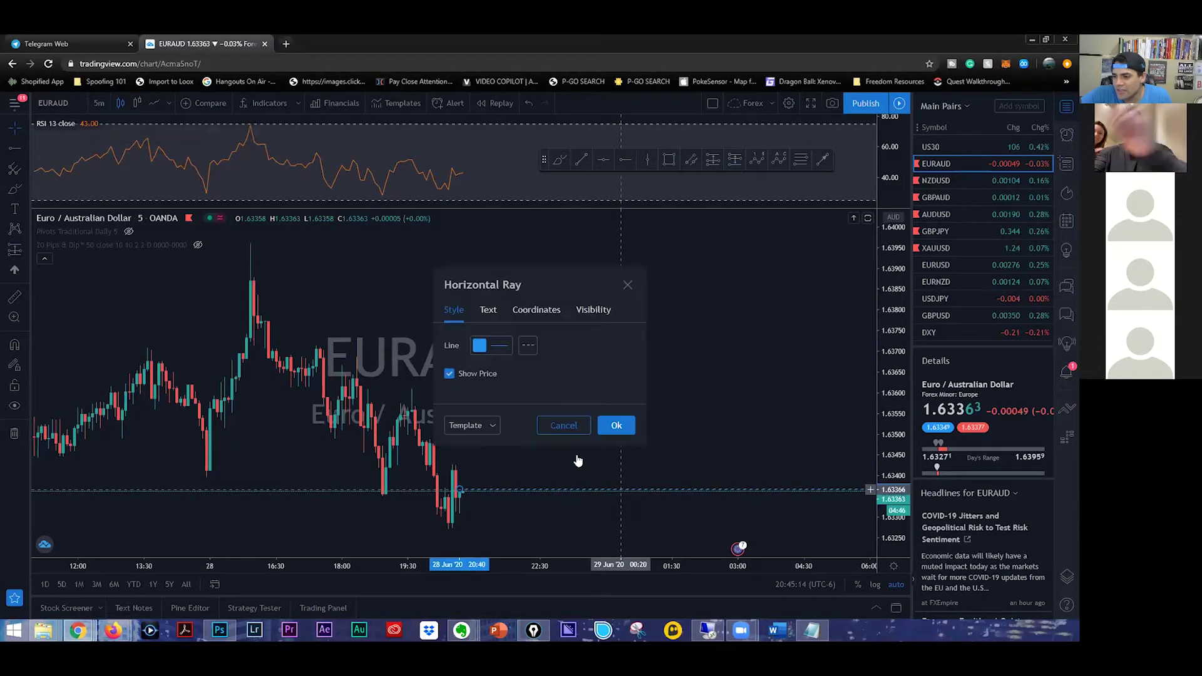
left_click(527, 346)
left_click(559, 387)
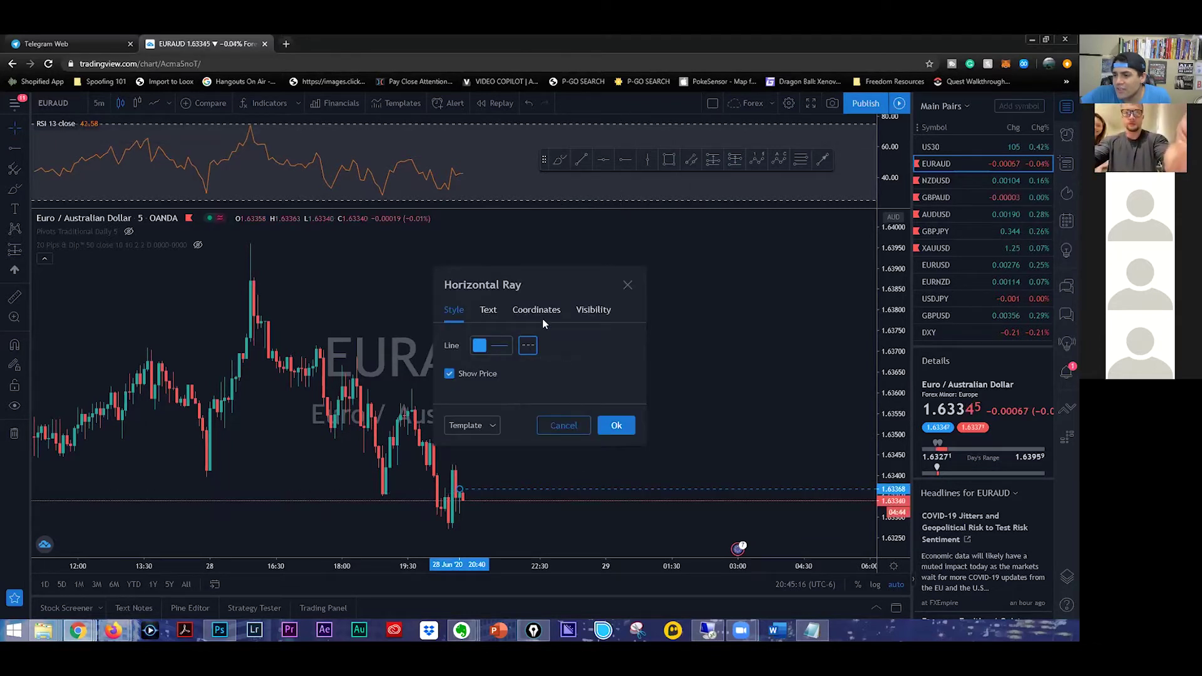
left_click(490, 313)
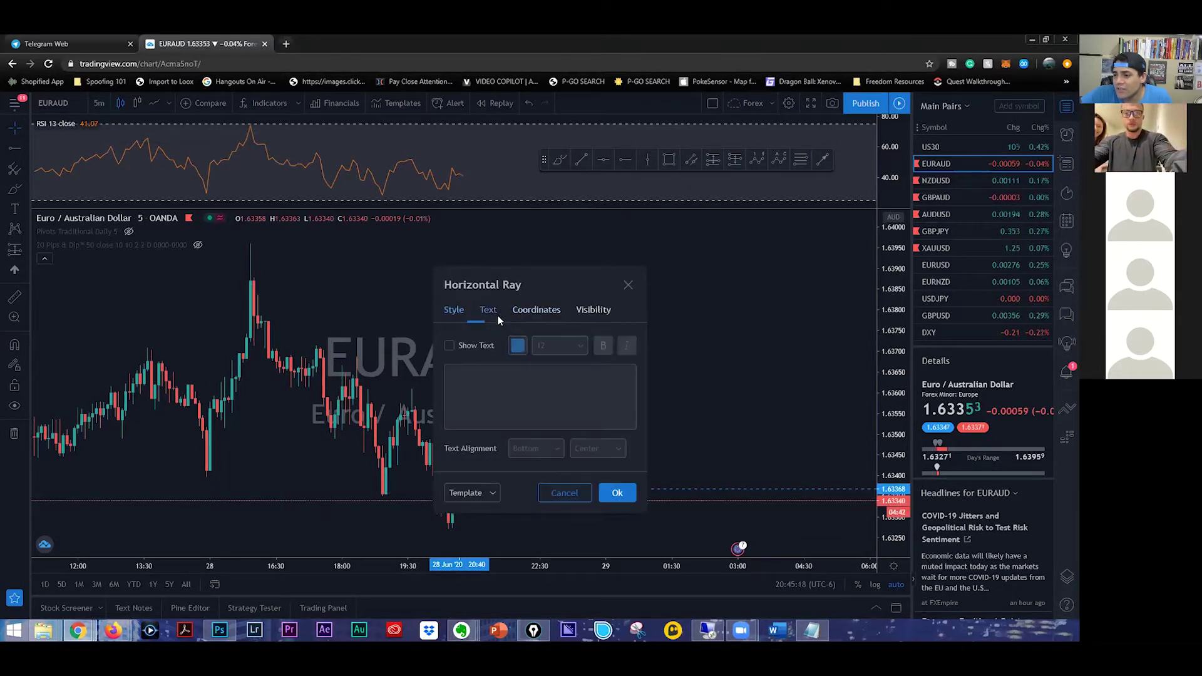
left_click(547, 313)
left_click(602, 314)
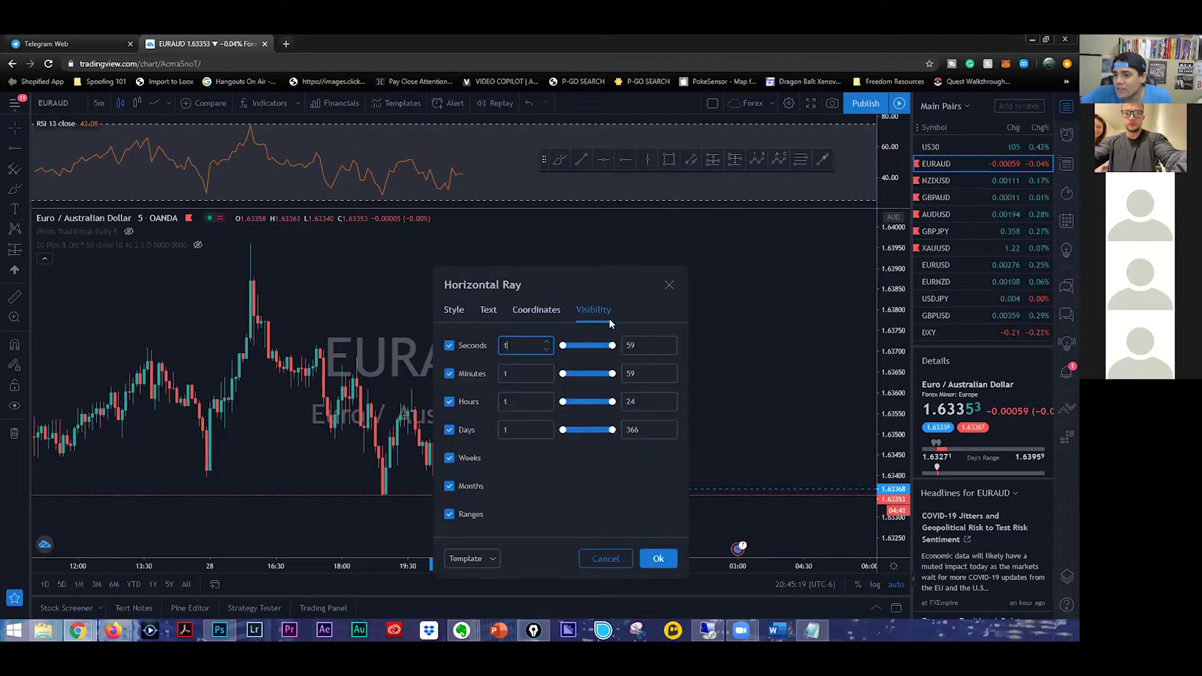
left_click(605, 558)
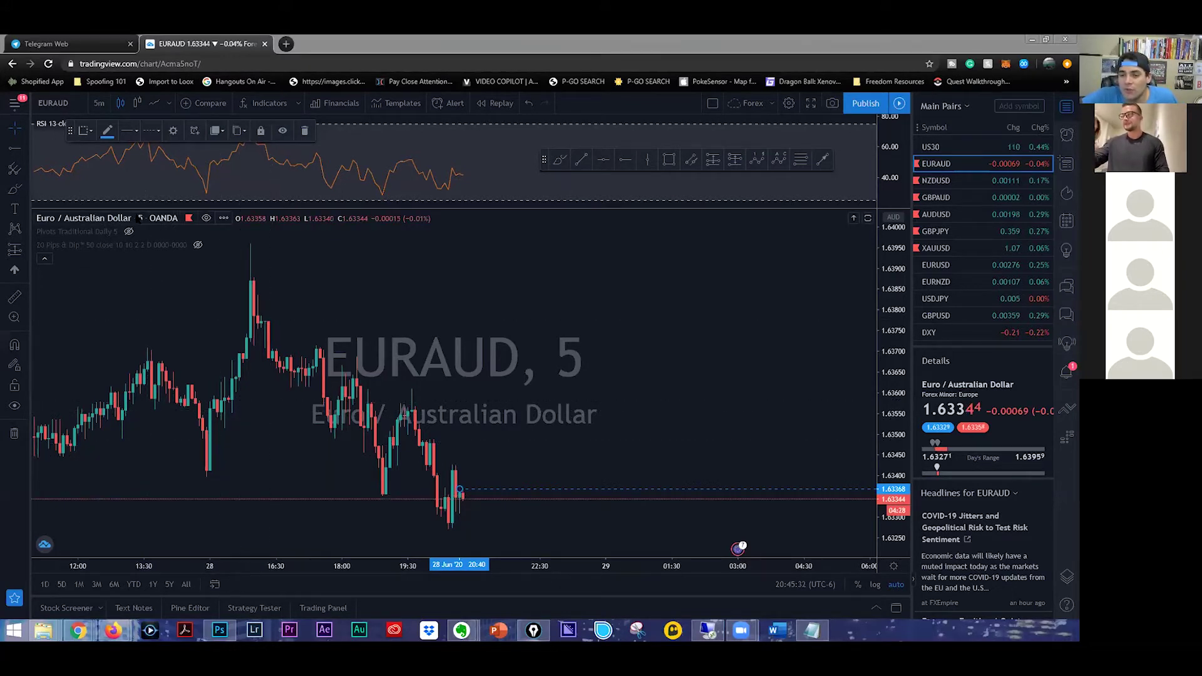
Step: Check the EURAUD signal's stop loss in Telegram, then set the TradingView chart to the 1-hour interval
left_click(44, 43)
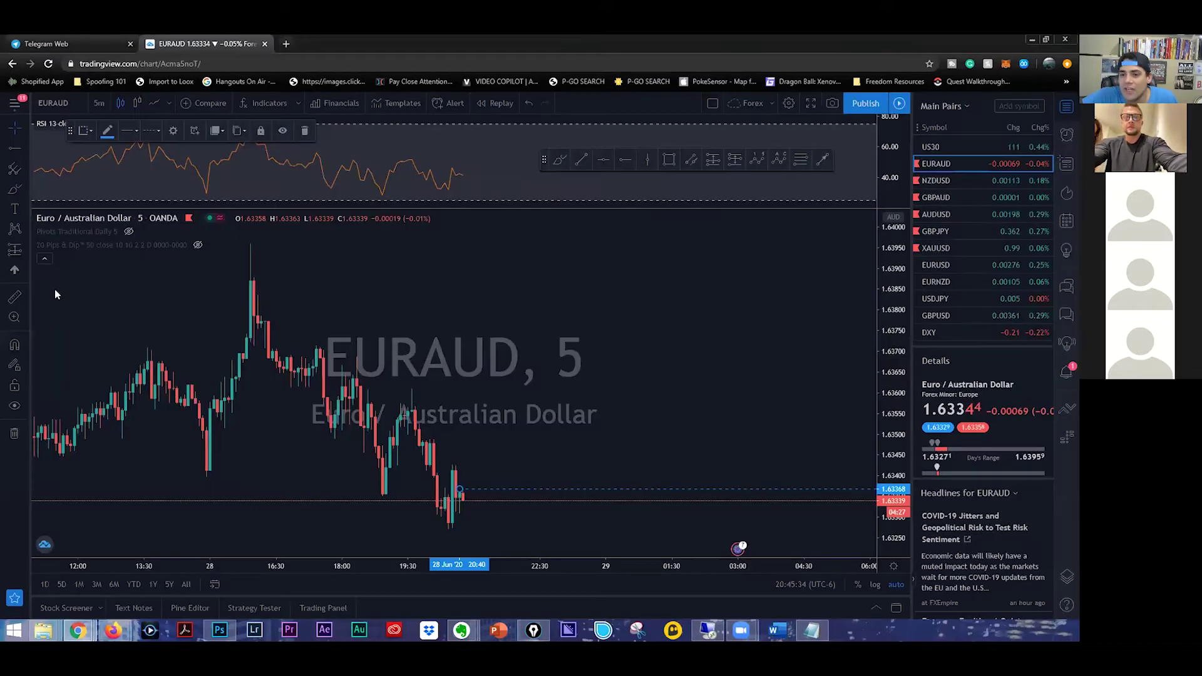
left_click(206, 43)
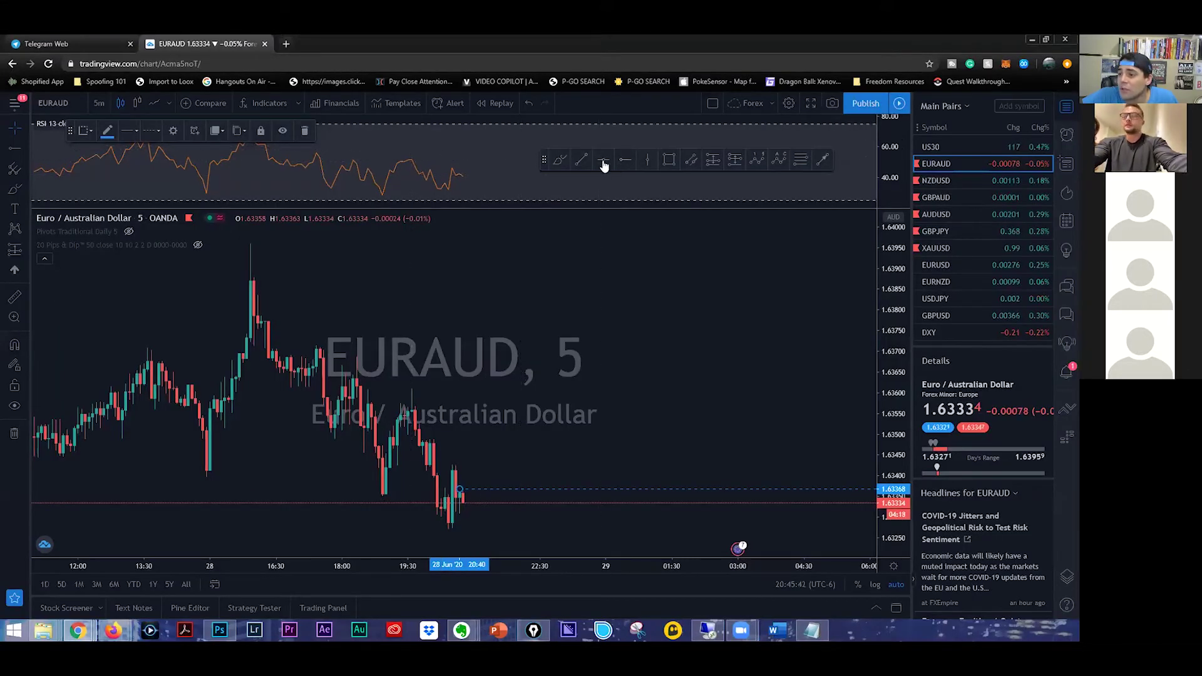
left_click(628, 164)
left_click_drag(898, 362, 894, 481)
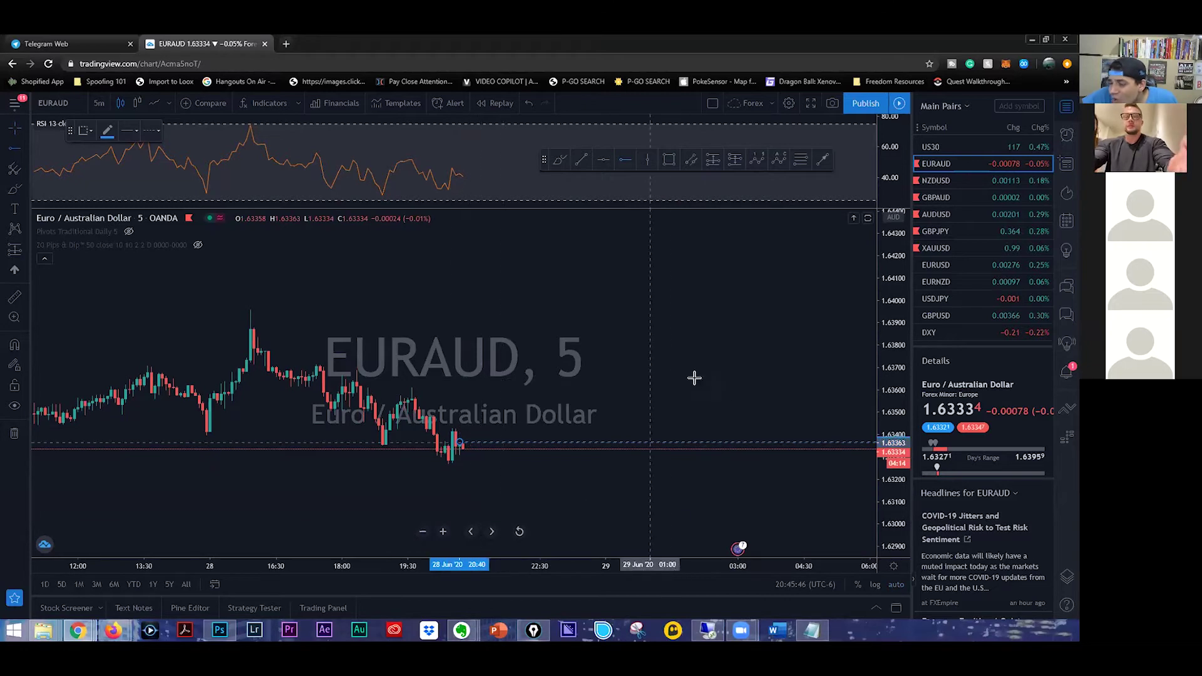
left_click(100, 101)
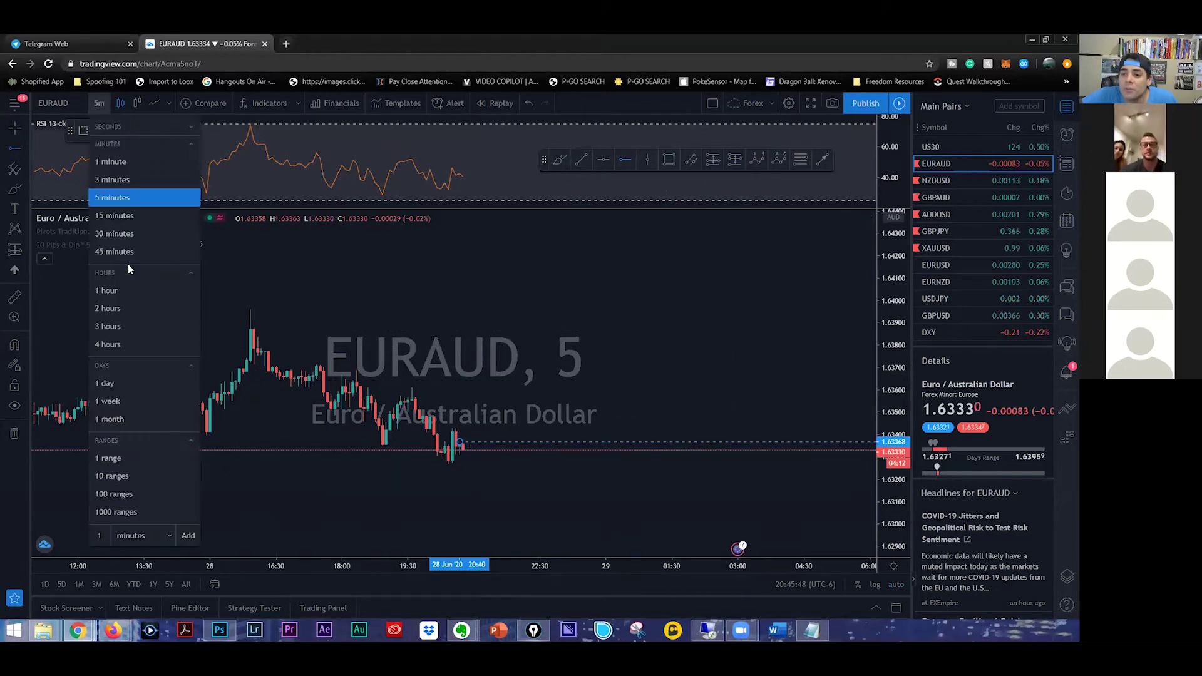
left_click(122, 290)
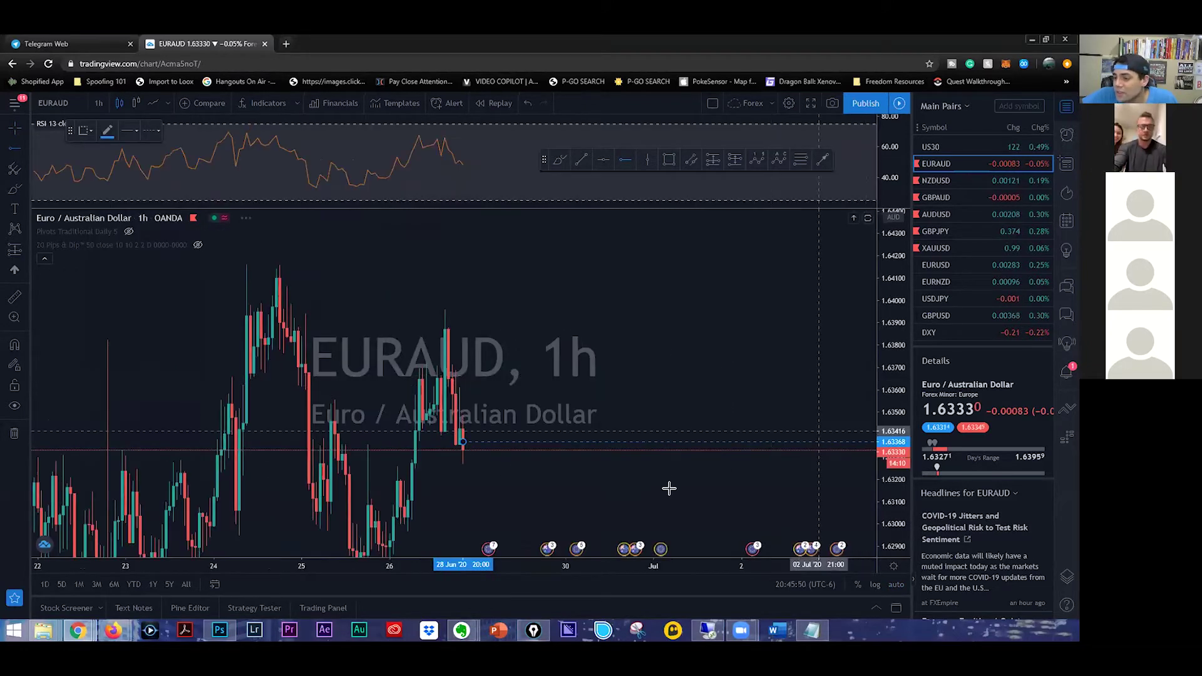
Step: Place a horizontal ray for the stop loss at about 1.6094, starting just after the latest candle
left_click_drag(893, 344, 888, 448)
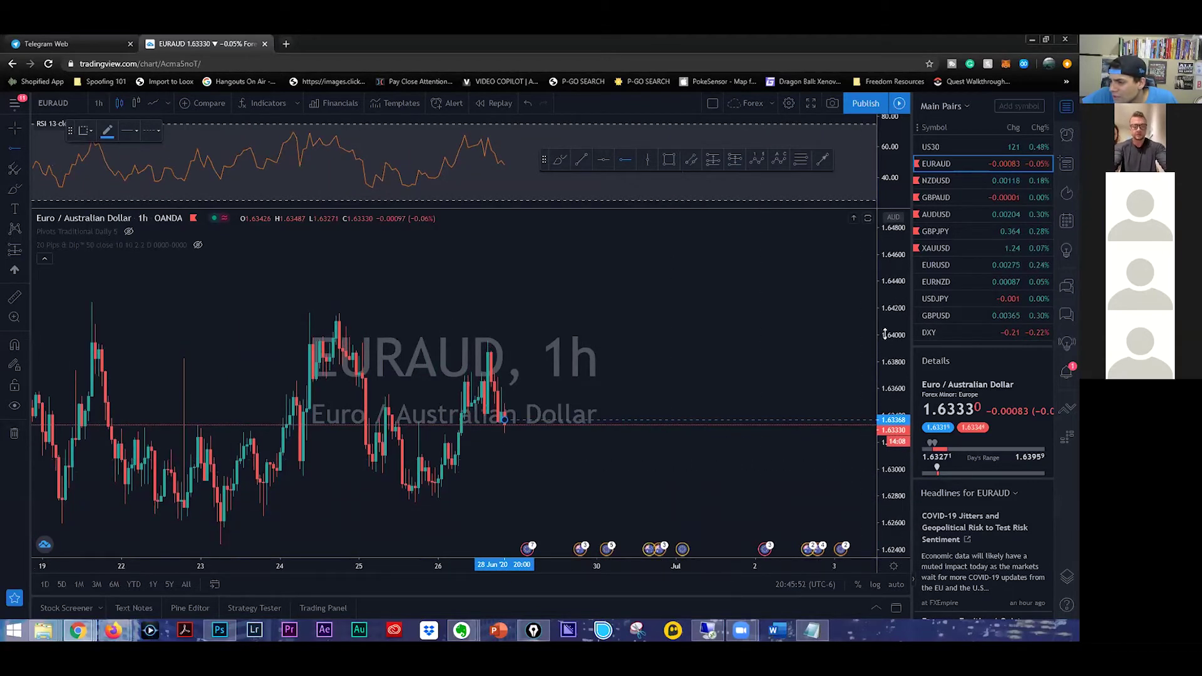
left_click_drag(888, 338, 889, 431)
left_click(71, 44)
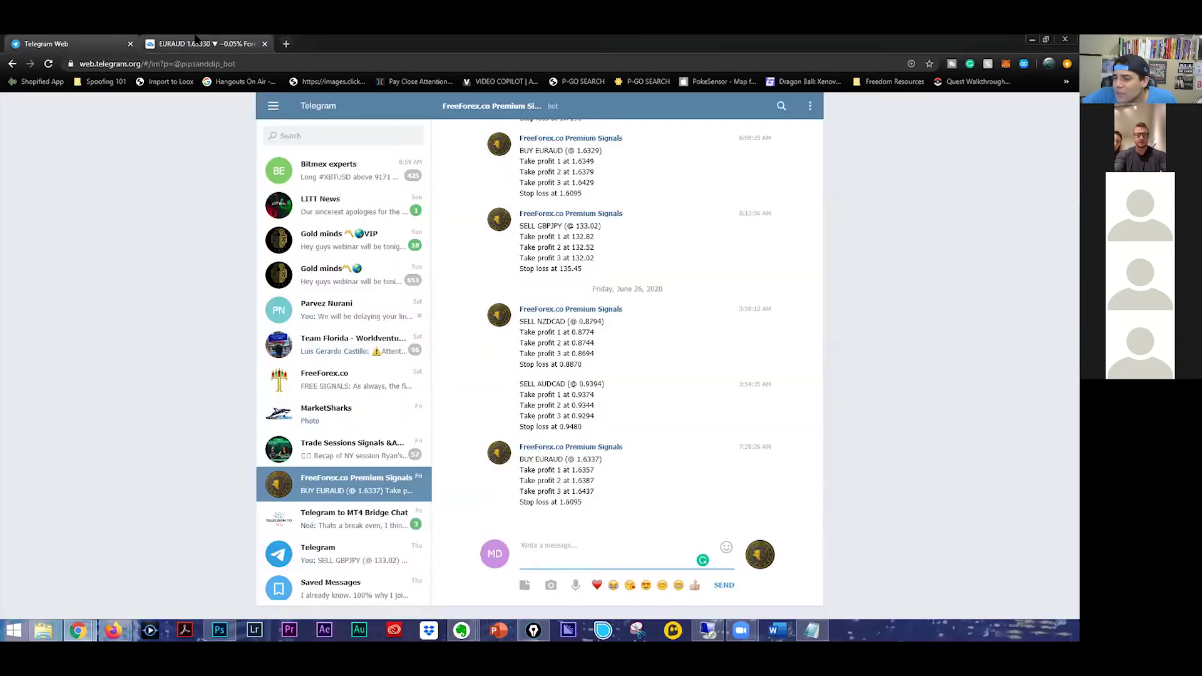
left_click(196, 43)
left_click_drag(893, 336, 890, 446)
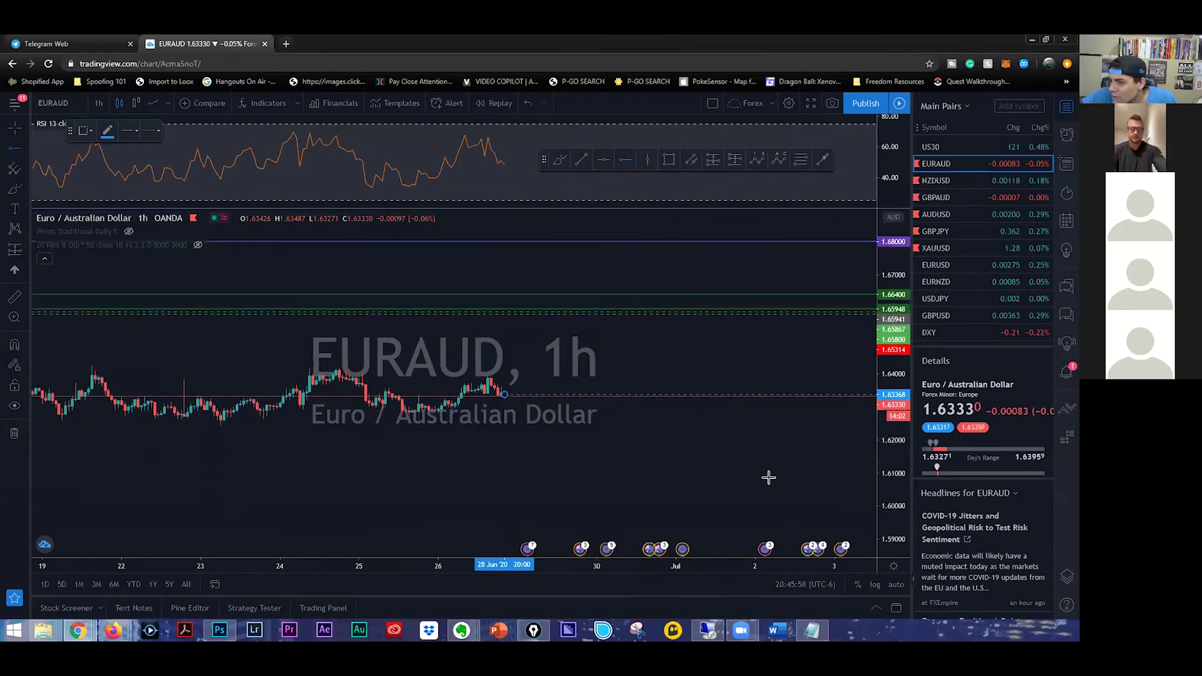
left_click(508, 474)
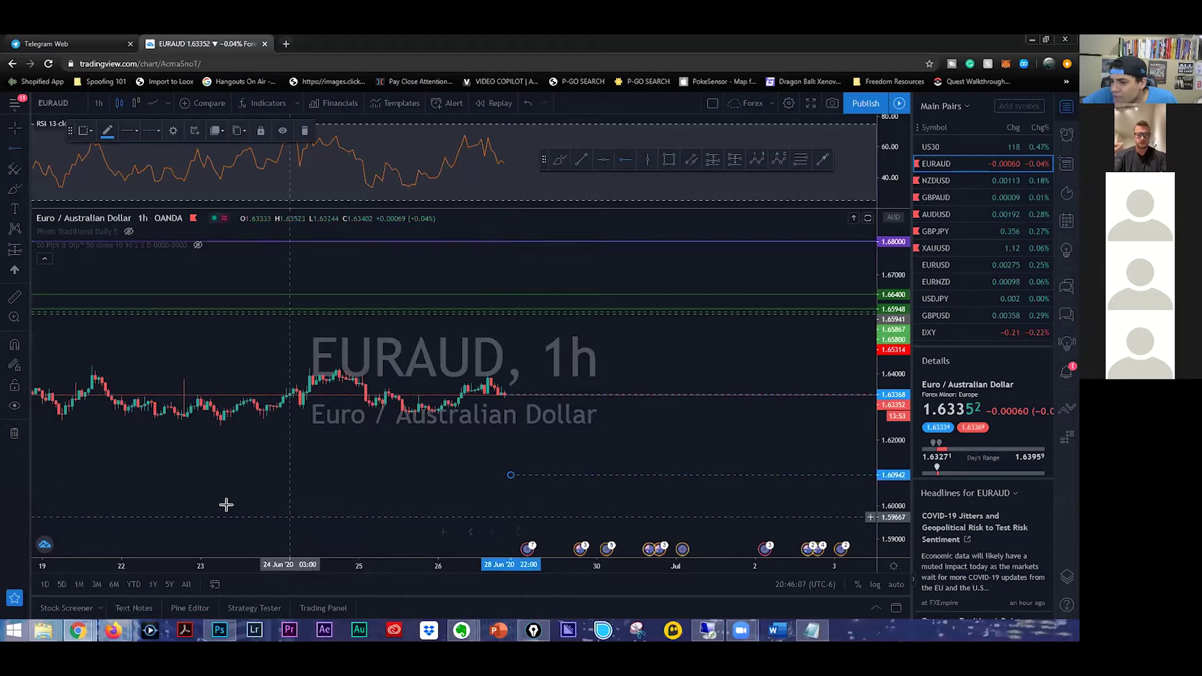
Step: Change the stop-loss ray's line colour to red
double_click(530, 475)
left_click(438, 244)
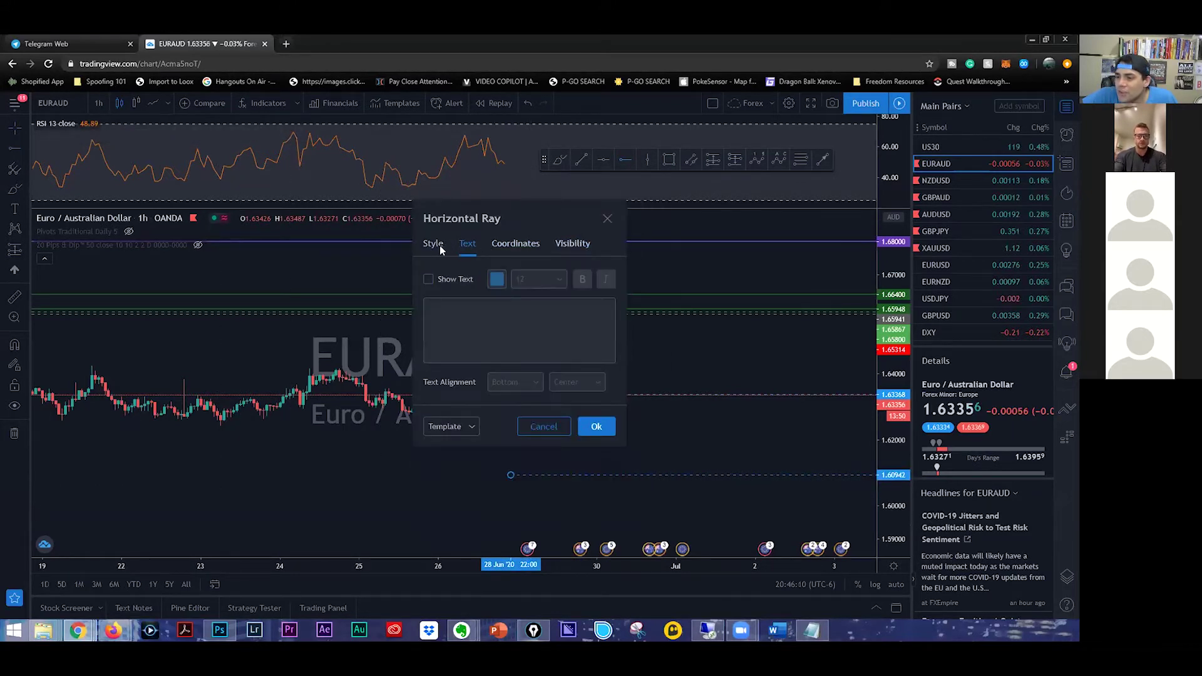
left_click(463, 279)
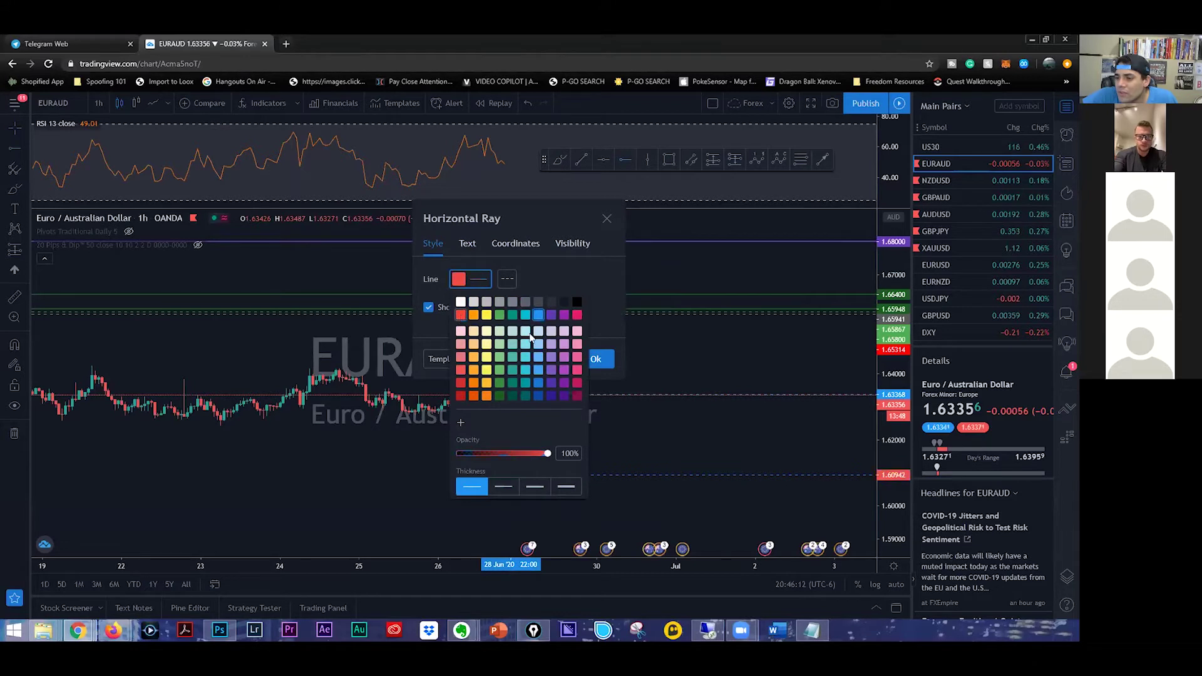
left_click(595, 359)
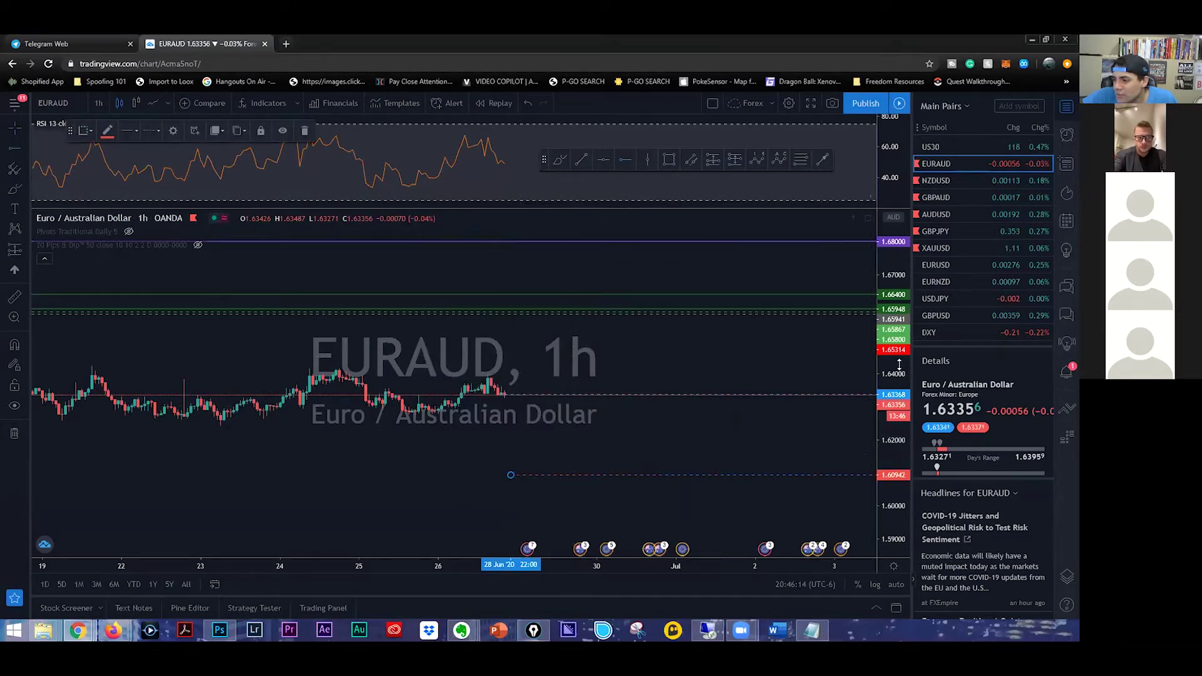
Step: Check take profit 1 of the EURAUD signal in Telegram, then move a green dashed line to about 1.6356 on the TradingView chart
left_click_drag(899, 365, 898, 379)
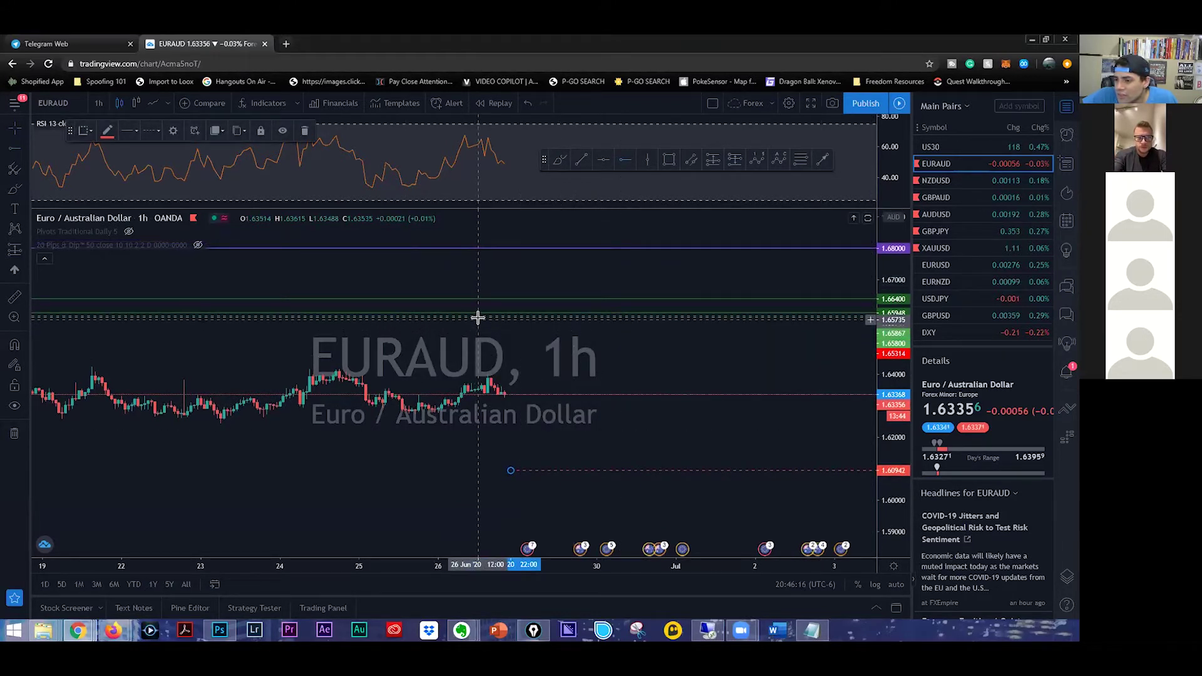
left_click(112, 43)
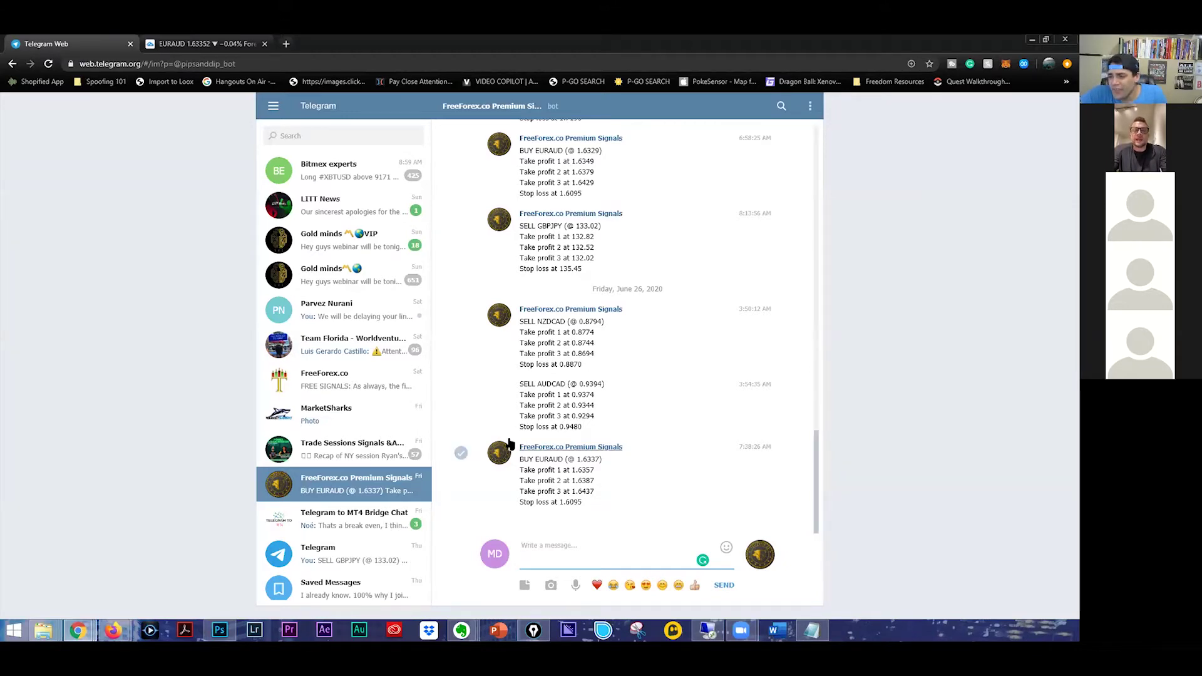
left_click(200, 43)
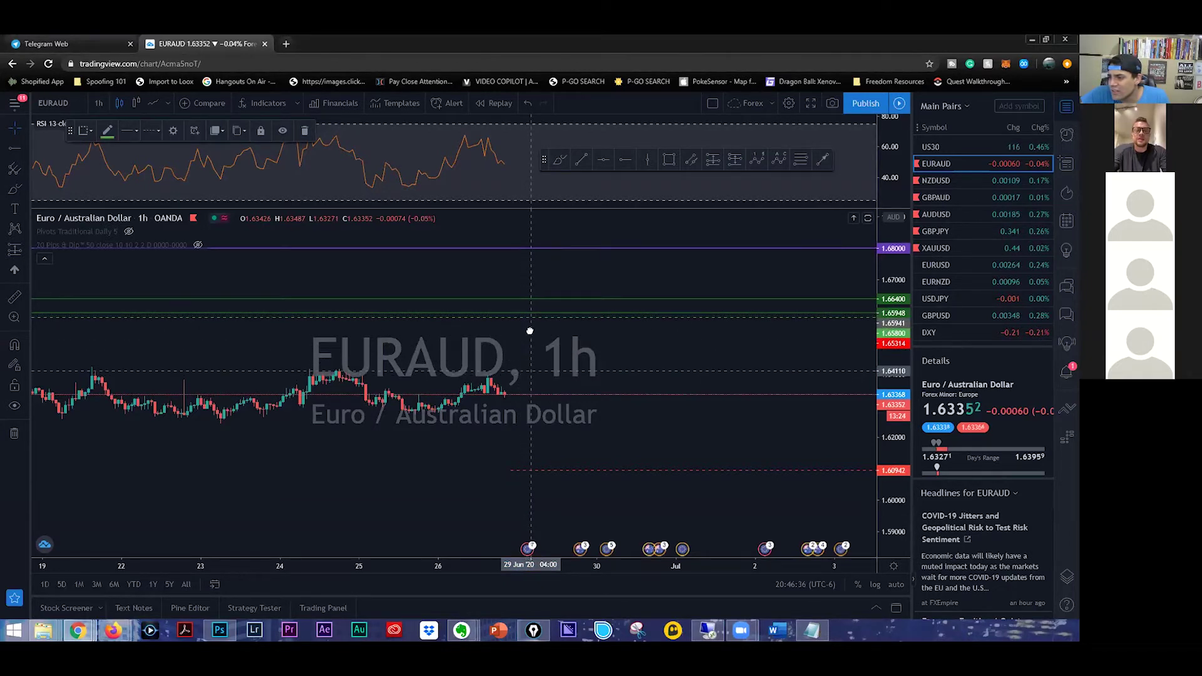
scroll(537, 368, "up", 3)
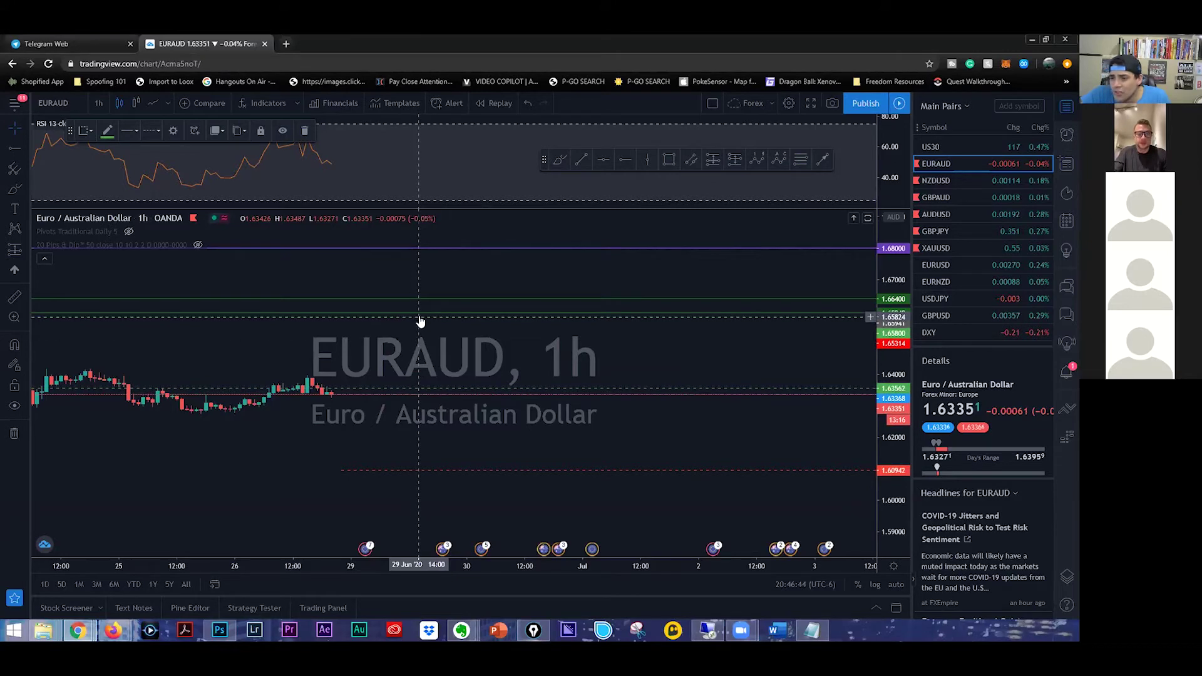
Step: Check take profits 2 and 3 in Telegram, then move two green dashed lines on the TradingView chart to about 1.6389 and 1.6430
left_click(66, 43)
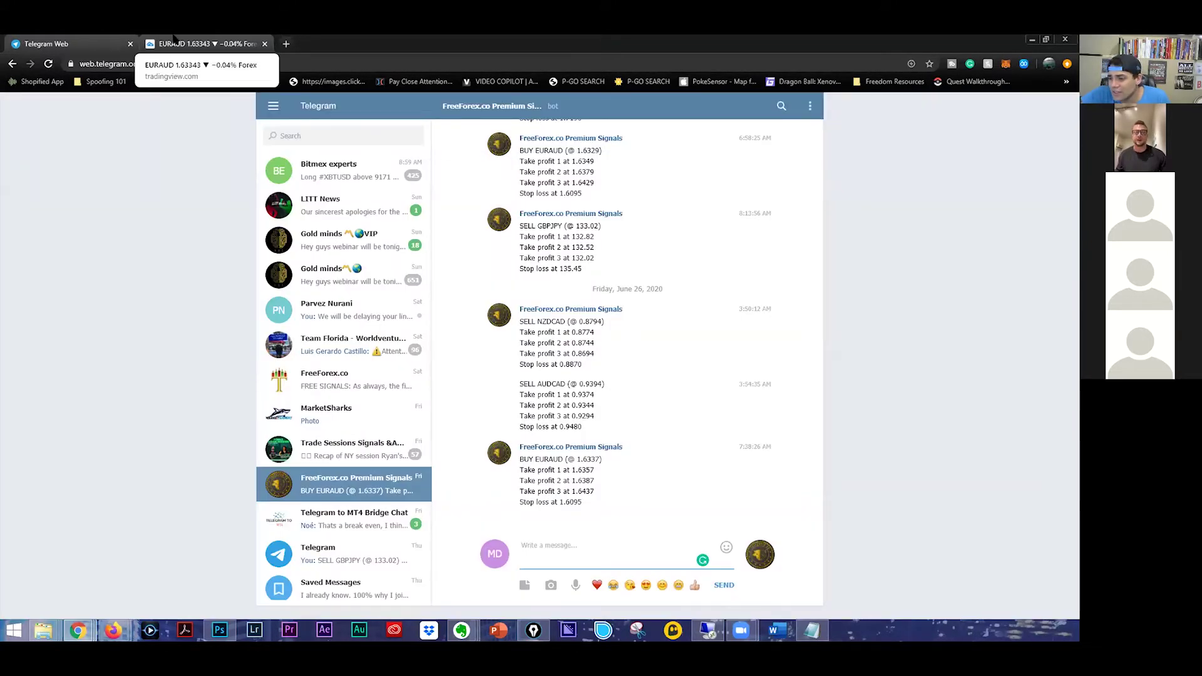
left_click(175, 40)
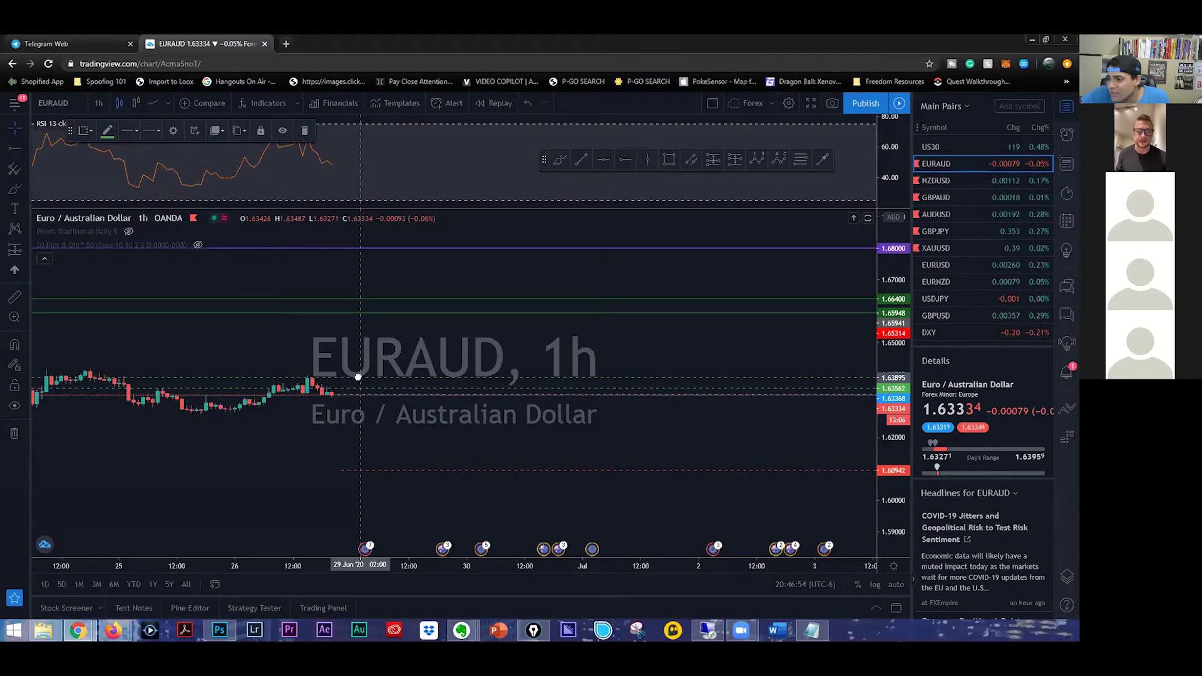
left_click(93, 41)
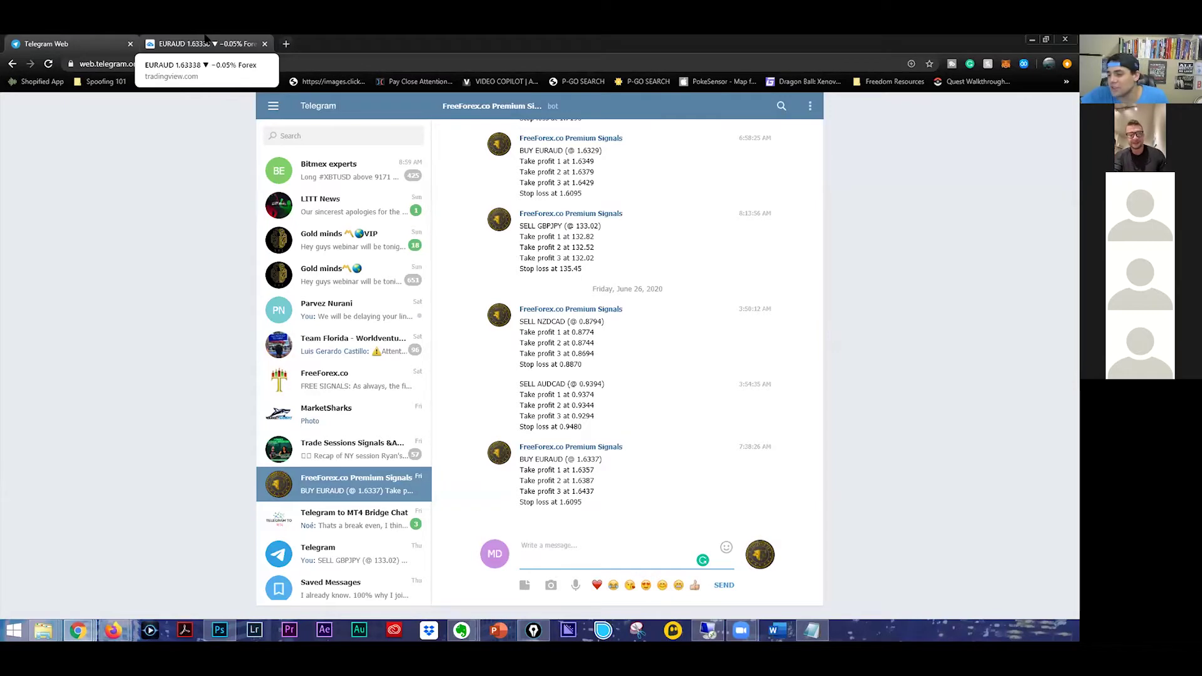
left_click(206, 41)
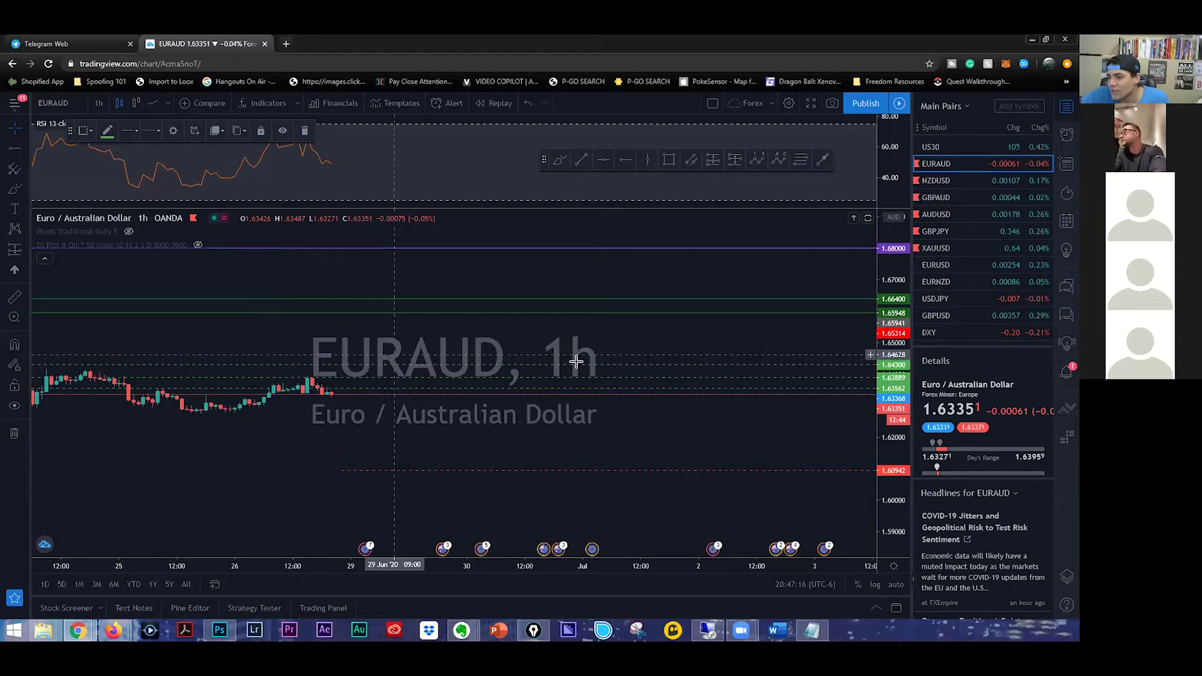
Step: Recheck the EURAUD signal in Telegram, then set the TradingView chart to the 15-minute interval
left_click_drag(897, 361, 876, 122)
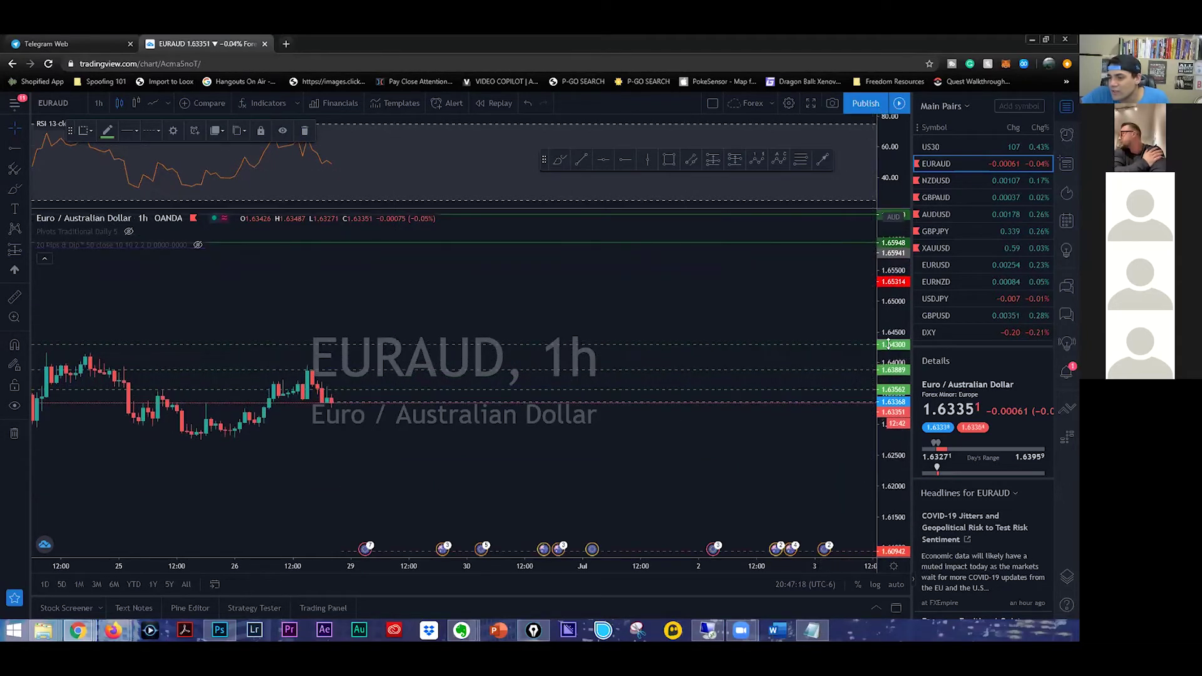
scroll(847, 308, "down", 2)
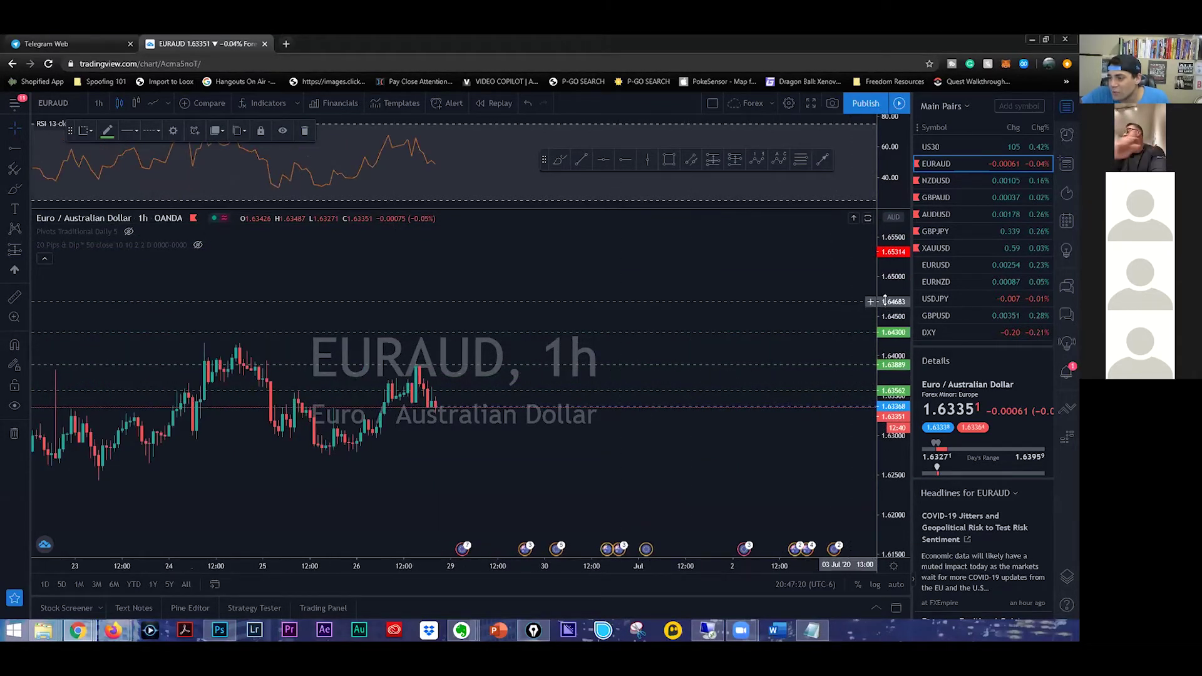
left_click(101, 40)
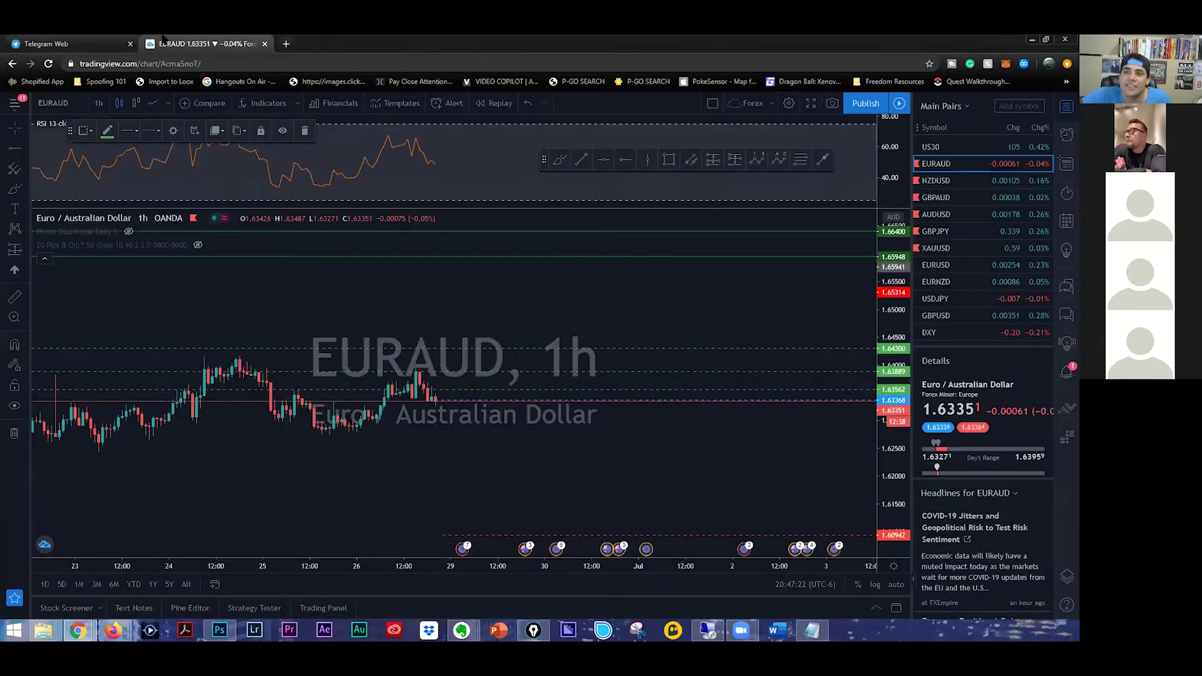
left_click(206, 44)
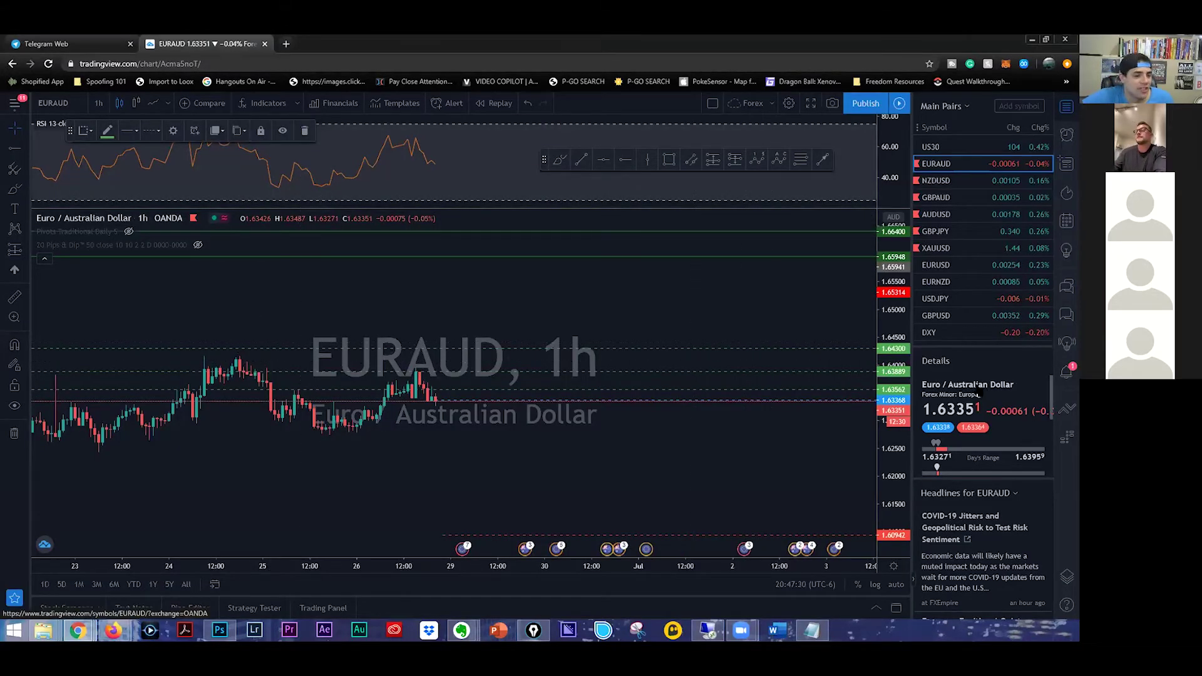
scroll(494, 444, "up", 3)
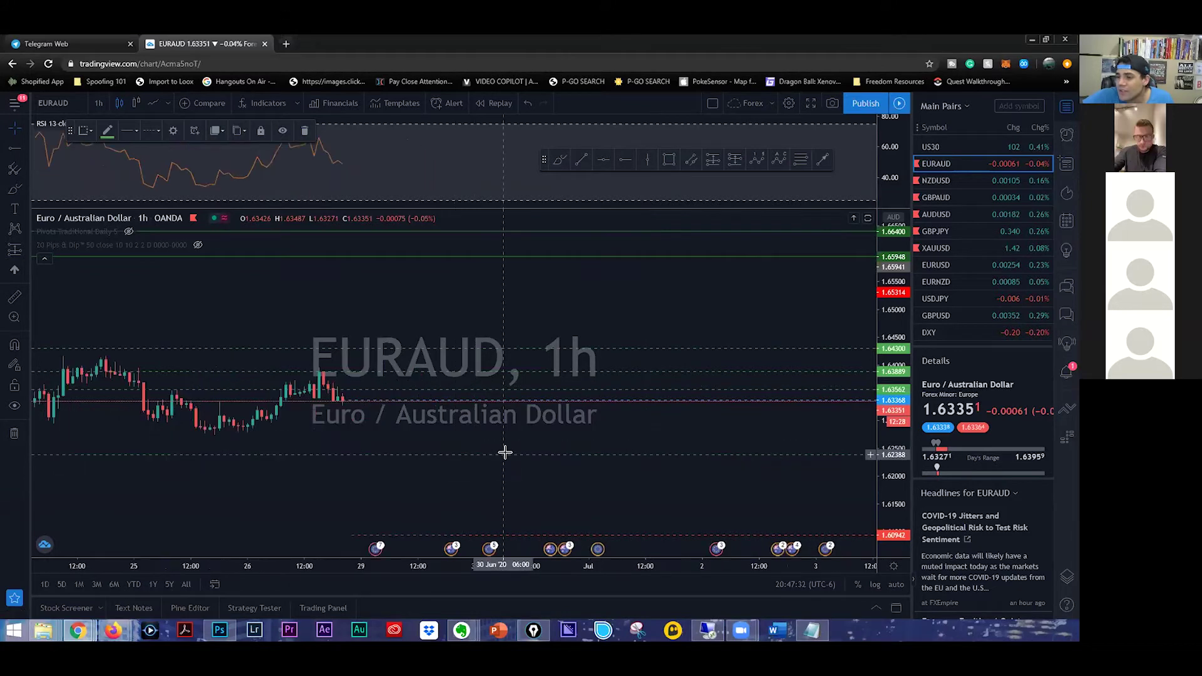
left_click(99, 104)
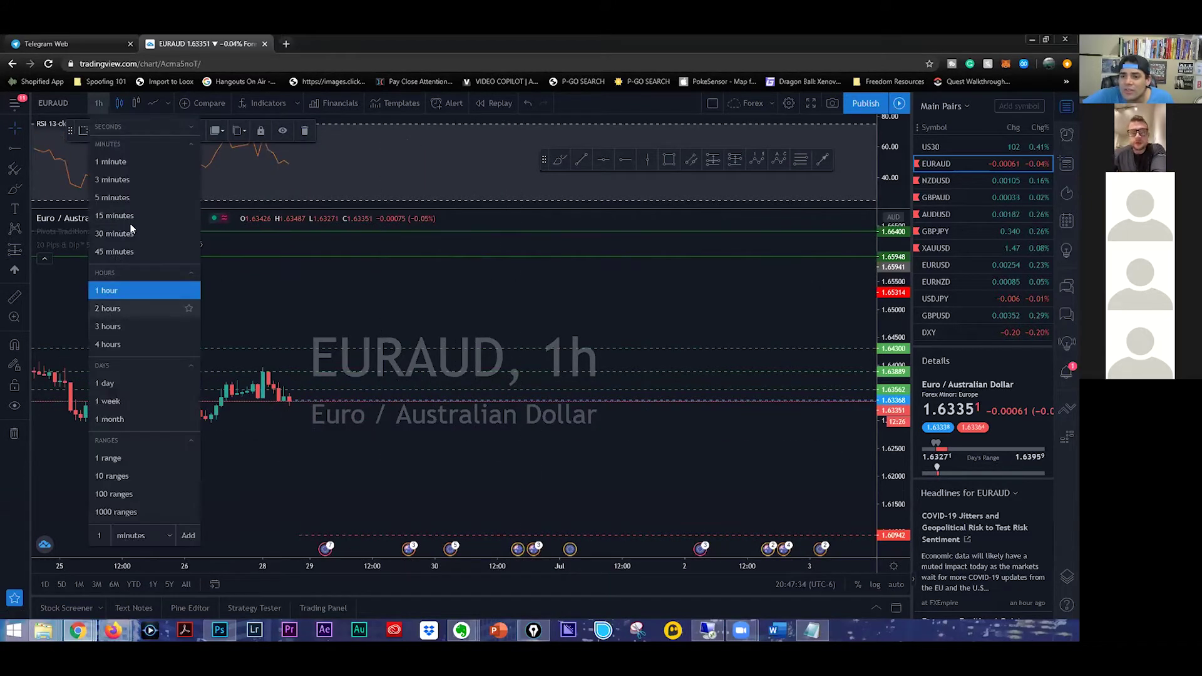
left_click(114, 215)
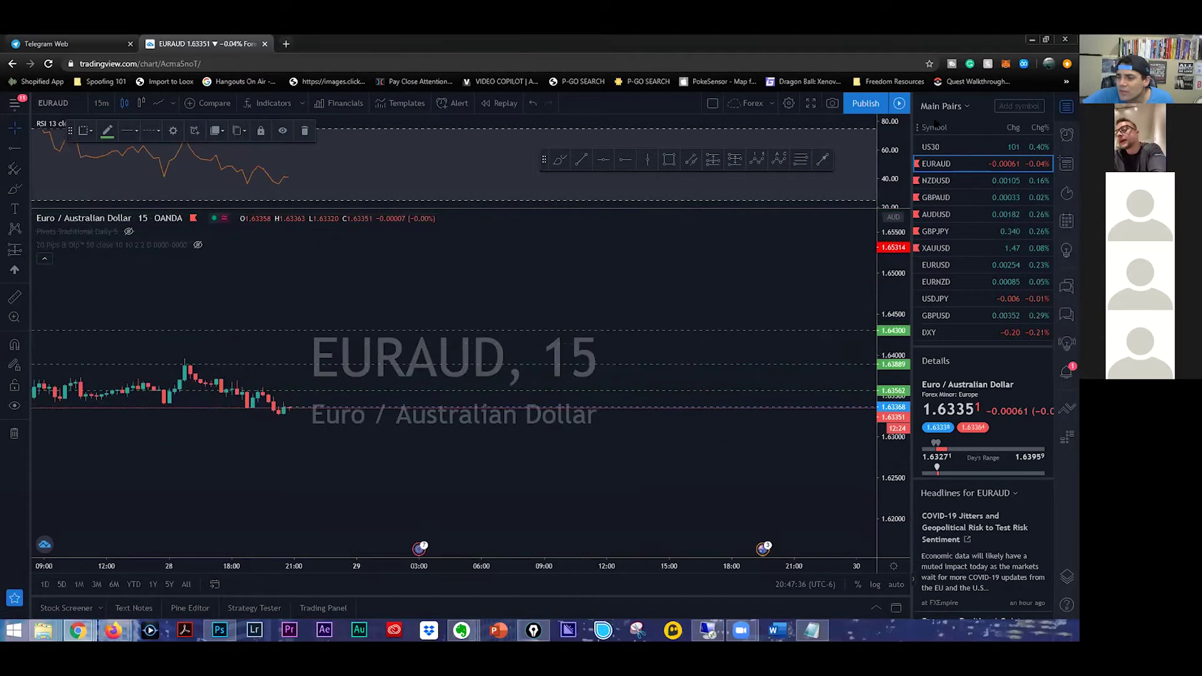
scroll(697, 483, "down", 3)
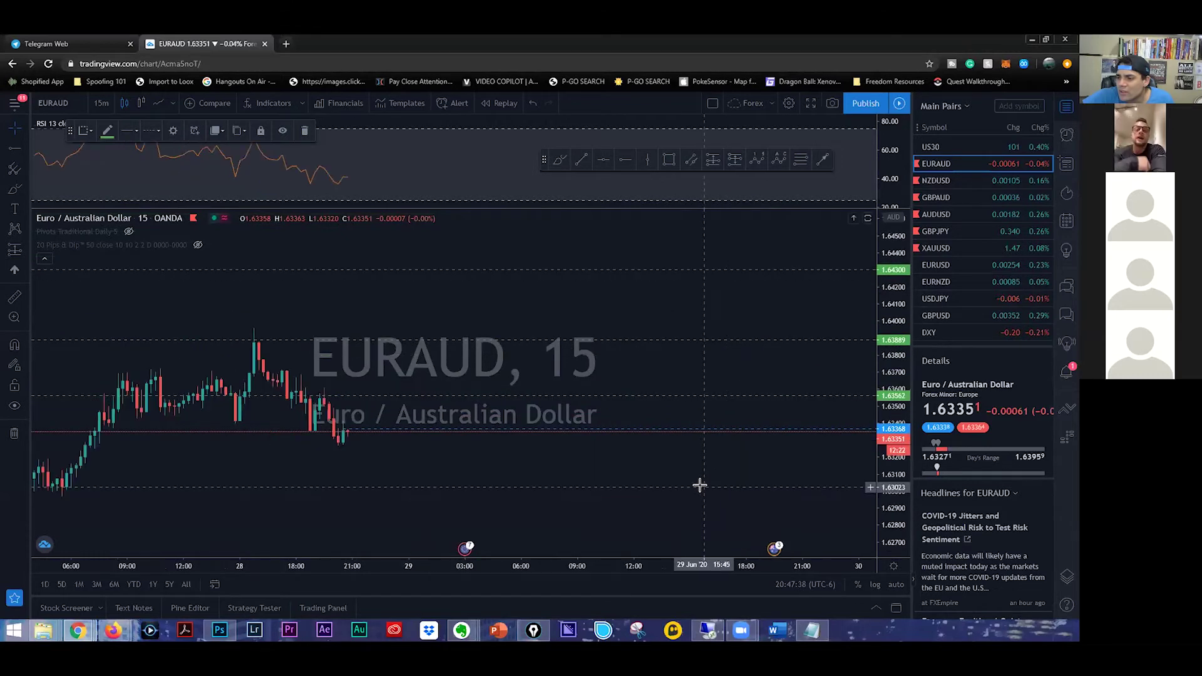
Step: Draw a blue freehand arrow from the latest candle up to the take profit 1 line and a dot on the take profit 3 line
scroll(698, 482, "down", 3)
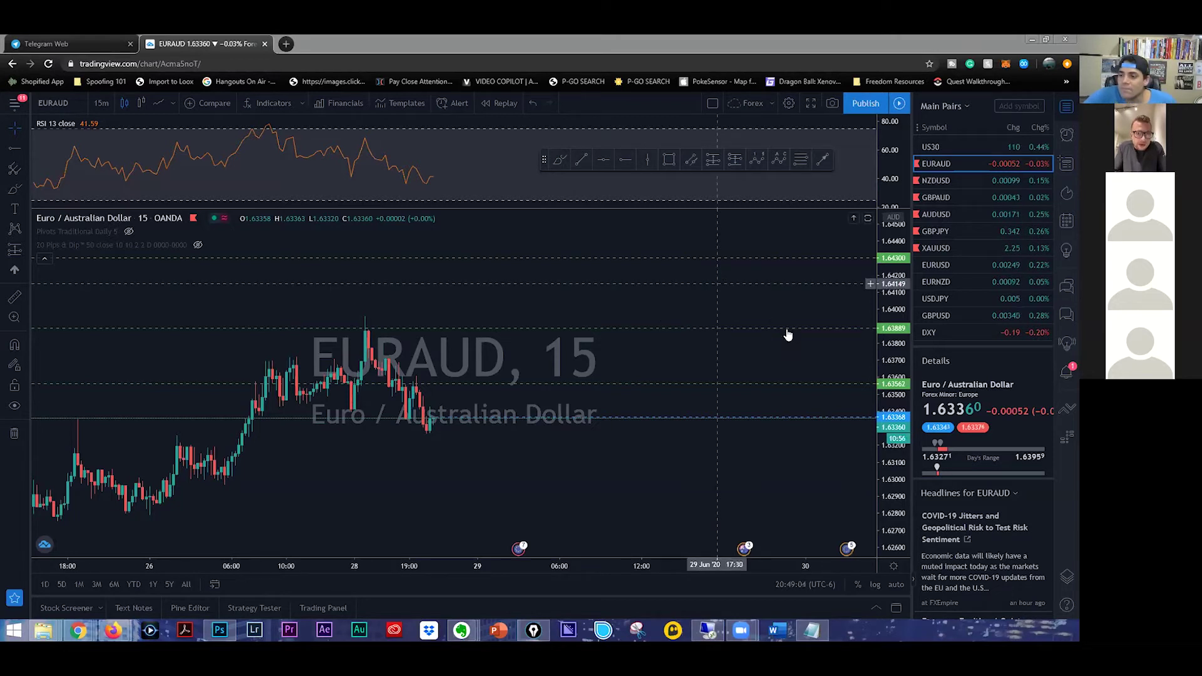
left_click_drag(888, 353, 868, 469)
scroll(743, 466, "down", 2)
scroll(744, 467, "down", 2)
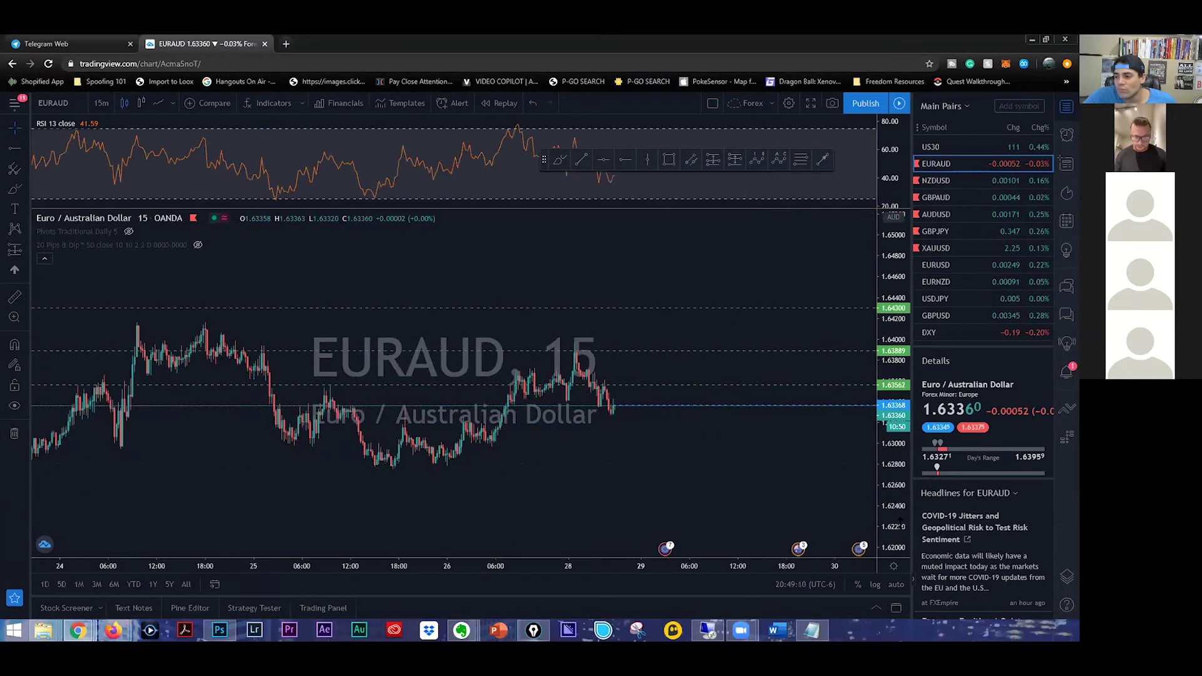
scroll(732, 495, "down", 2)
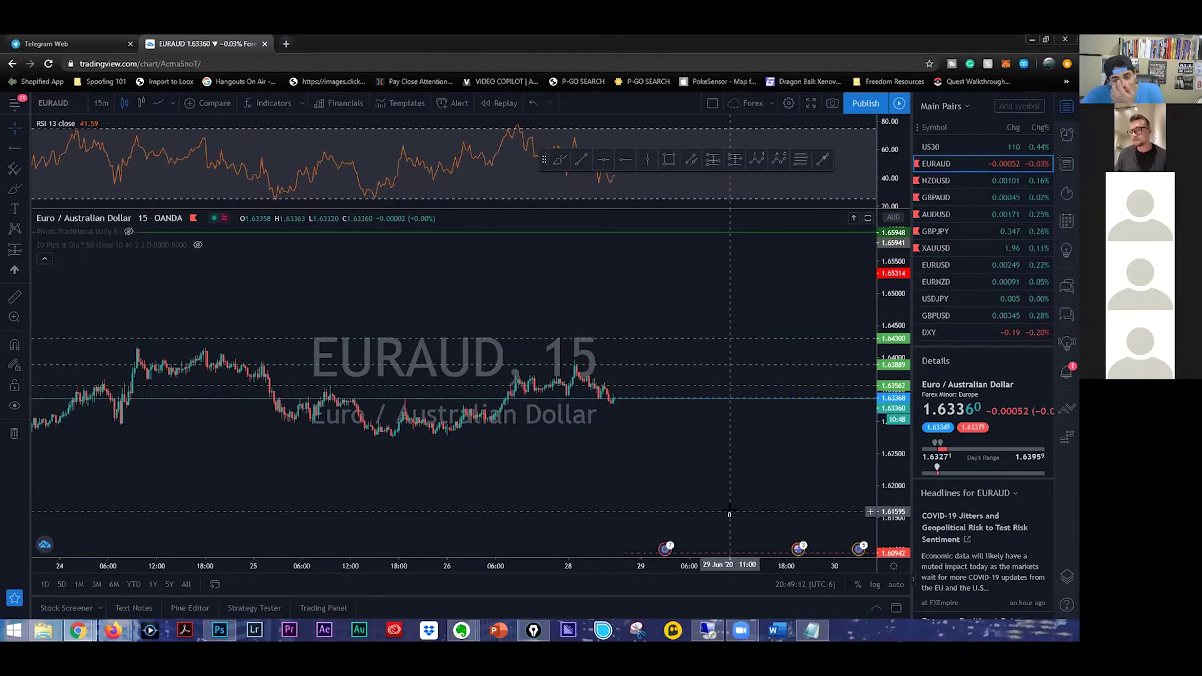
scroll(788, 447, "up", 4)
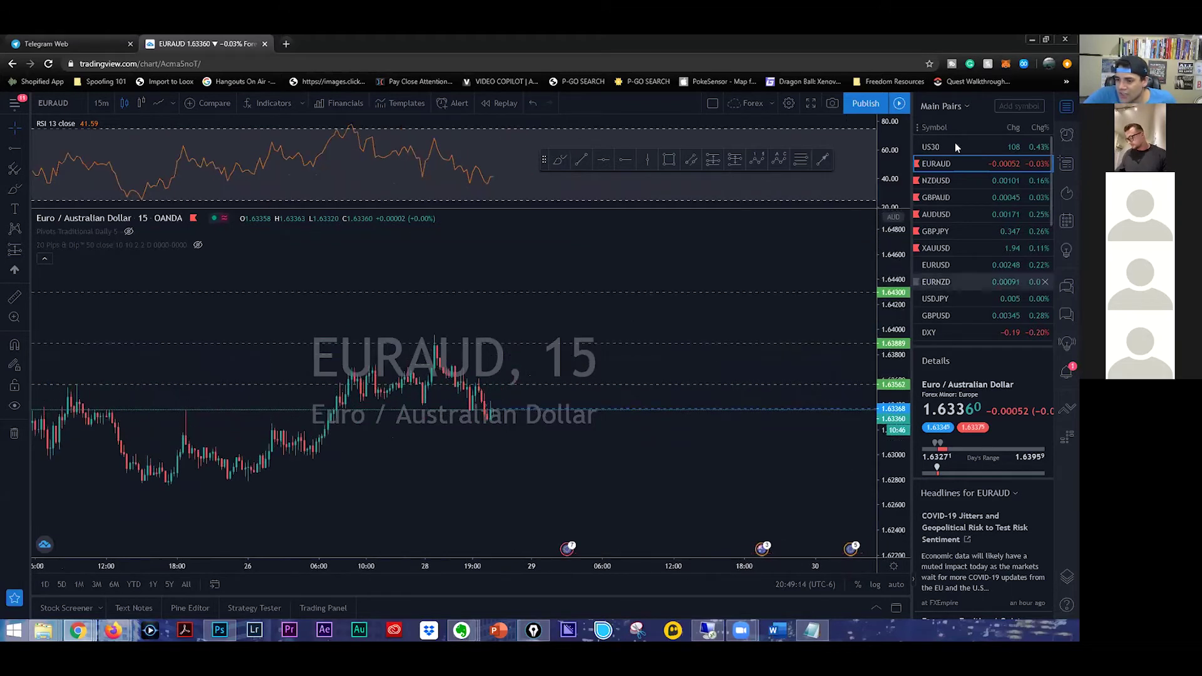
left_click_drag(896, 354, 902, 308)
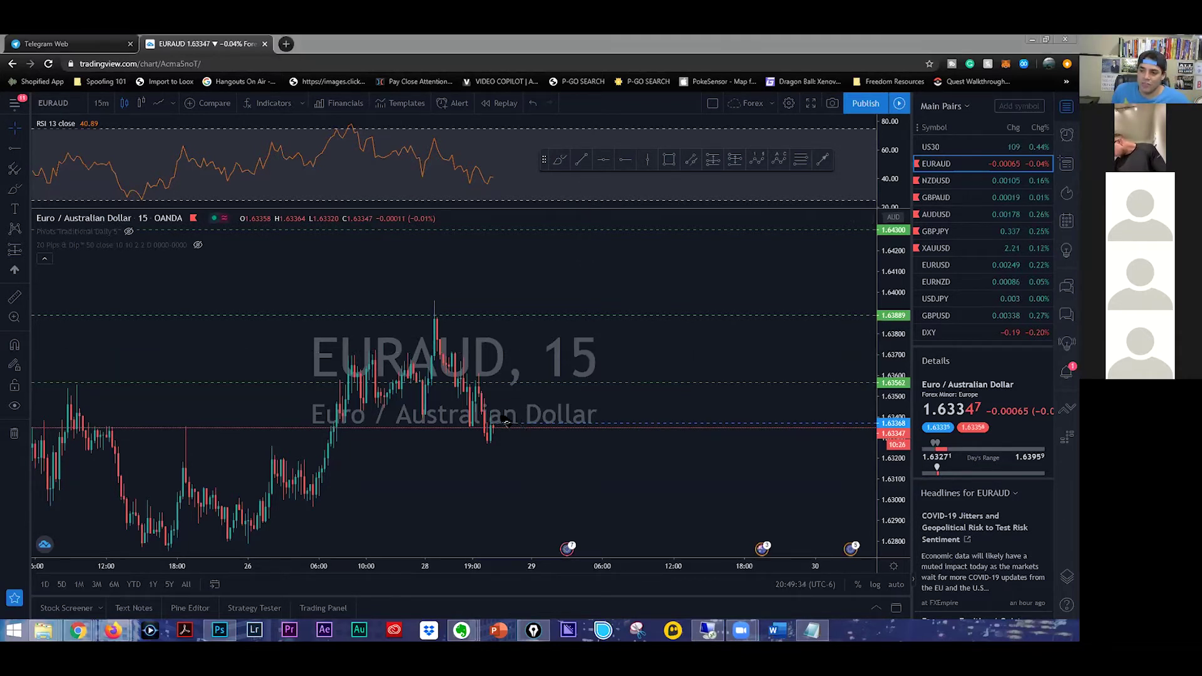
mouse_move(500, 420)
left_mouse_down()
mouse_move(532, 388)
mouse_move(523, 384)
left_mouse_up()
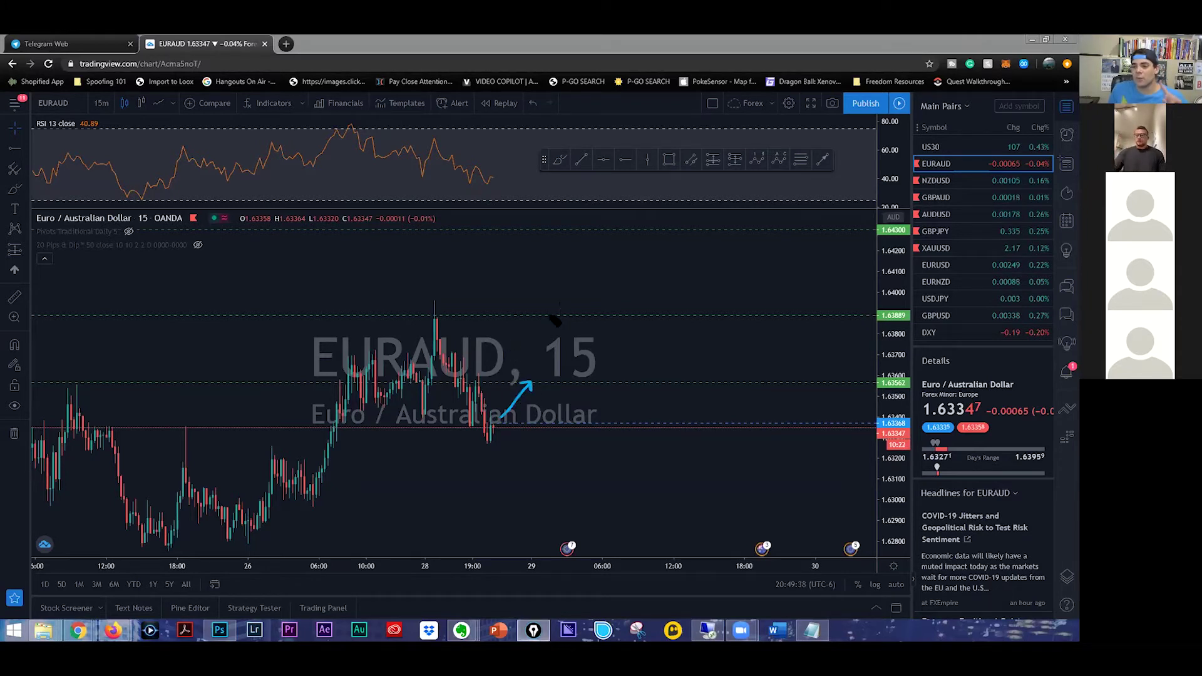
left_click_drag(560, 233, 570, 239)
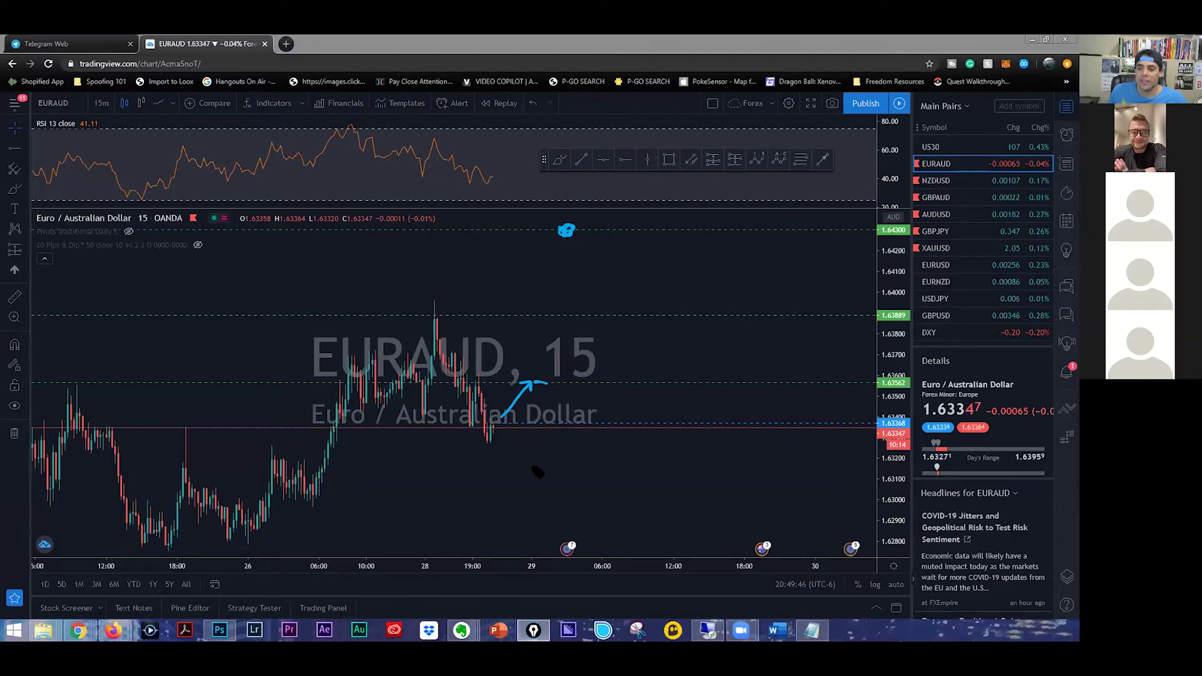
Step: Scribble a small blue mark far below the latest candles and draw a short hooked line along the entry level
left_click_drag(470, 523, 474, 541)
left_click_drag(494, 417, 531, 415)
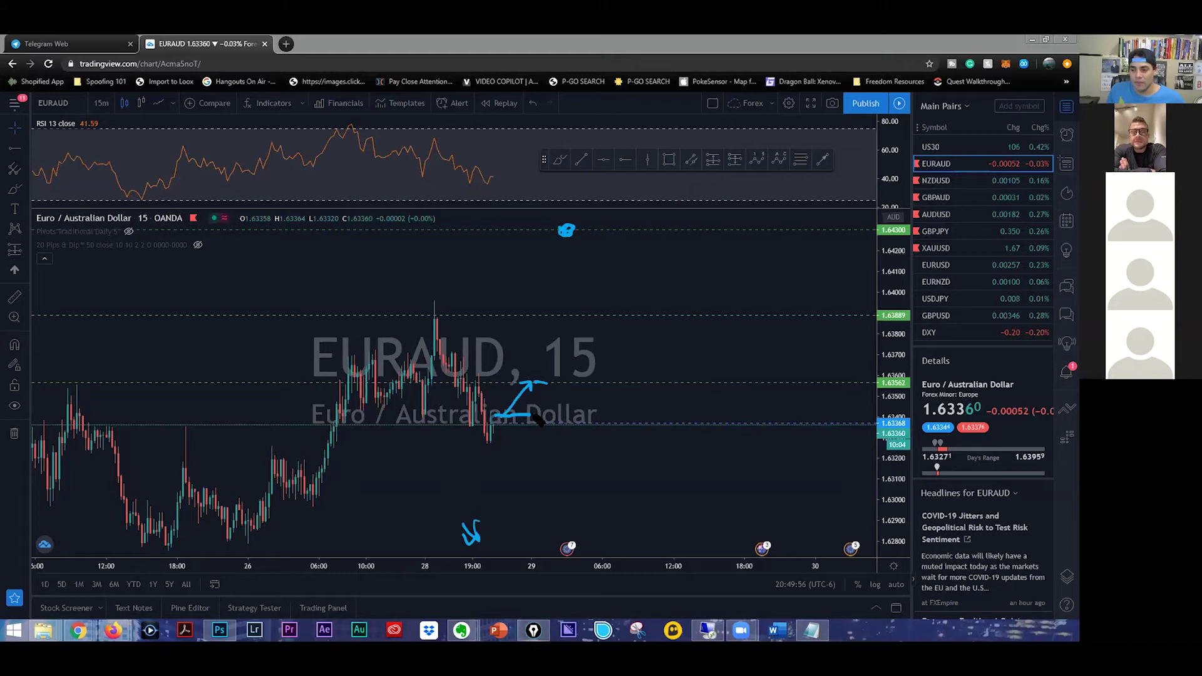
left_click_drag(534, 413, 535, 430)
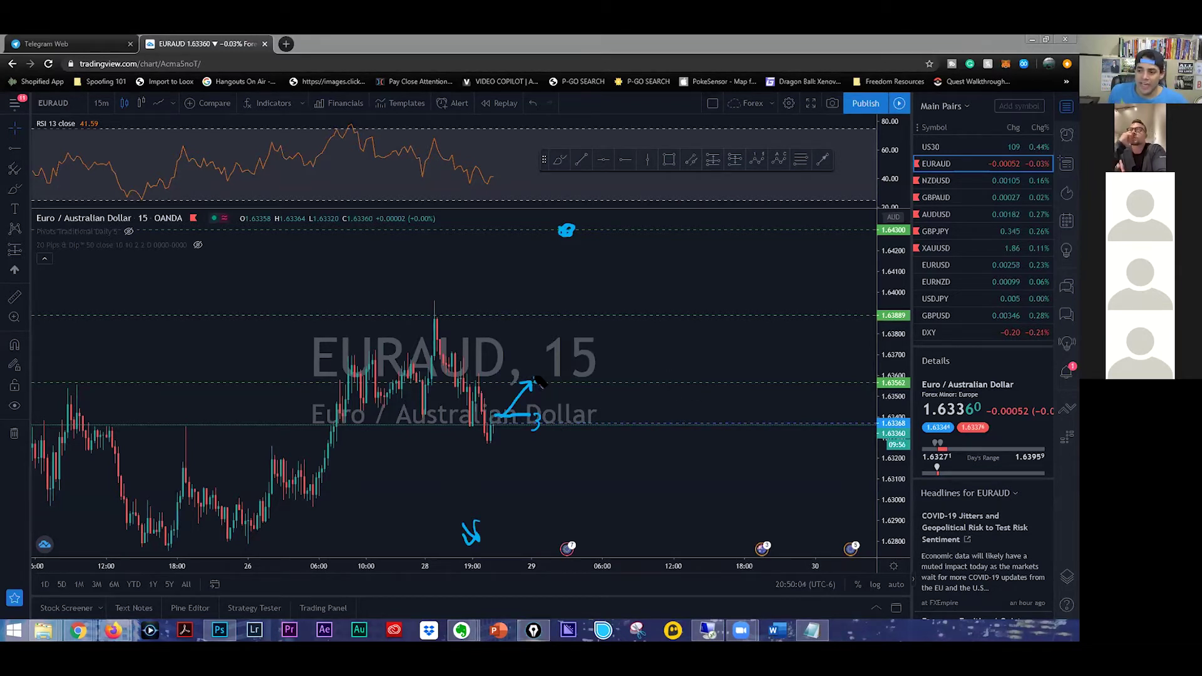
Step: Sketch price paths from take profit 1 to entry and take profit 2, and connect short entry and take profit 1 lines with a curved arrow
left_click_drag(546, 380, 571, 421)
mouse_move(539, 382)
left_mouse_down()
mouse_move(598, 323)
mouse_move(579, 329)
mouse_move(602, 326)
left_mouse_up()
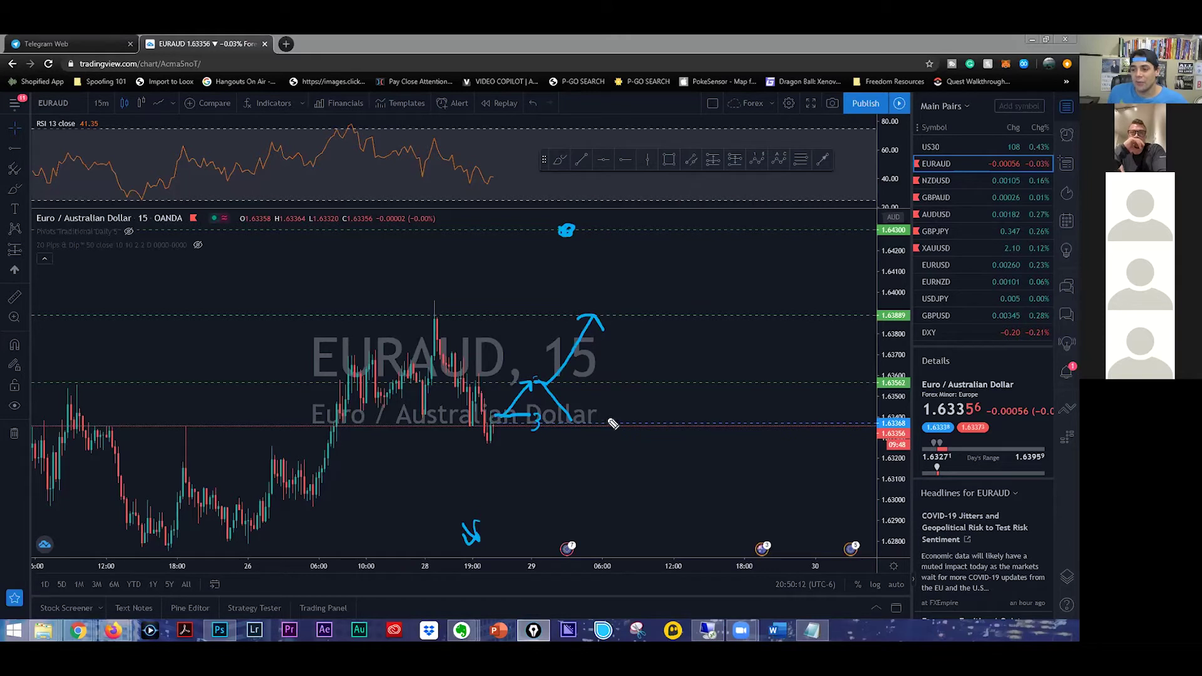
left_click_drag(587, 420, 624, 419)
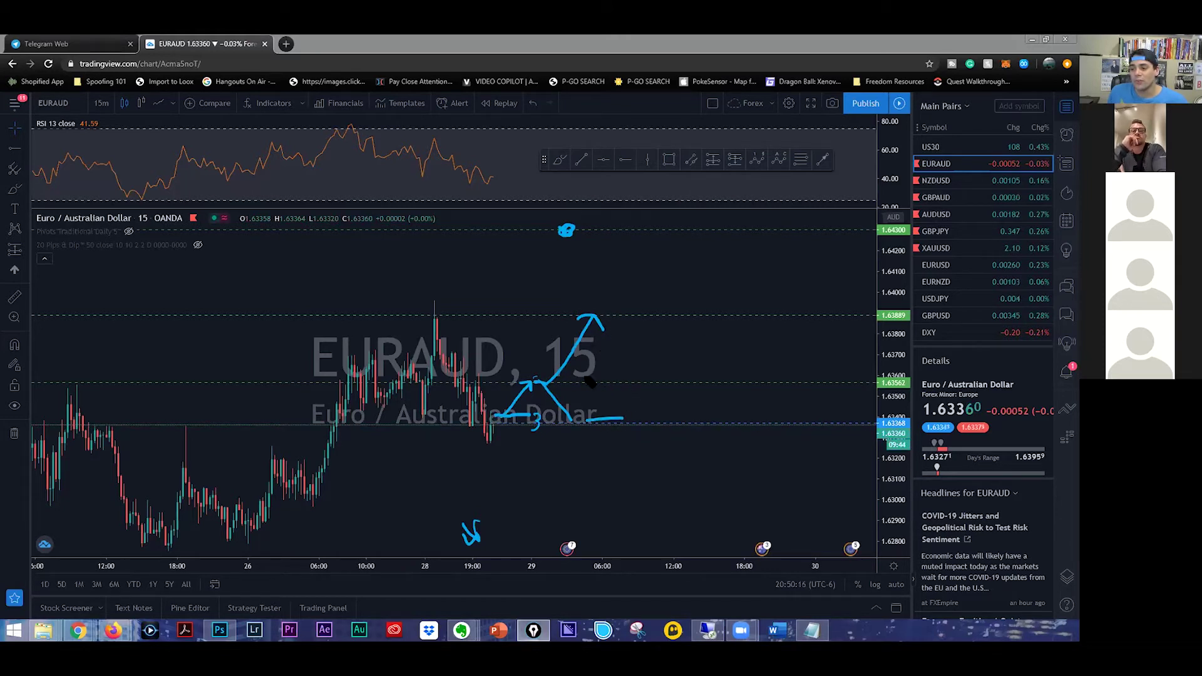
left_click_drag(580, 380, 624, 383)
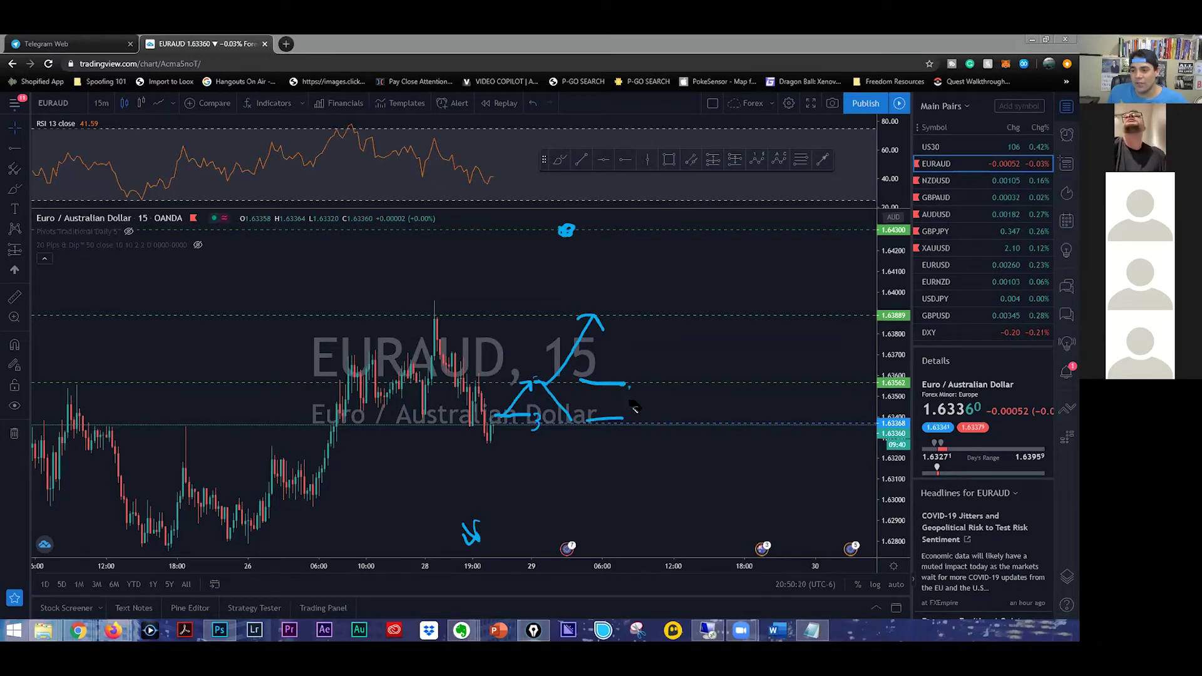
mouse_move(631, 419)
left_mouse_down()
mouse_move(629, 385)
mouse_move(645, 403)
left_mouse_up()
left_click_drag(644, 406, 619, 413)
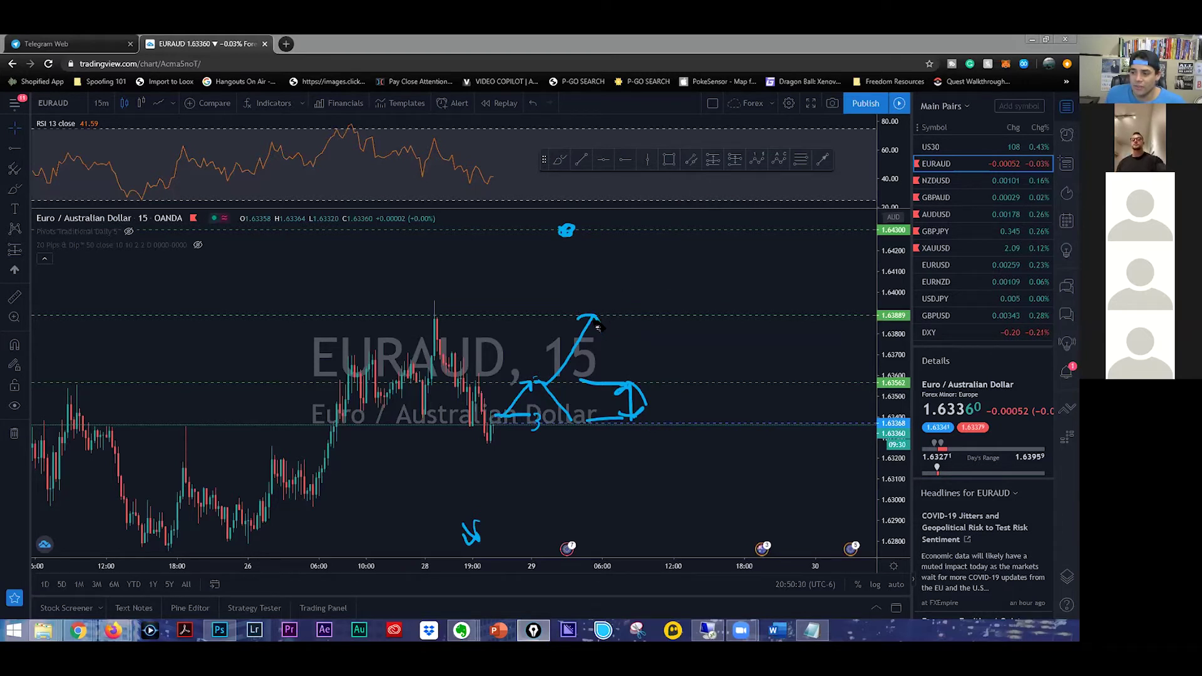
Step: Extend the sketched path from take profit 2 down to take profit 1, ending in an arrow up to the take profit 3 line
left_click_drag(598, 316, 640, 383)
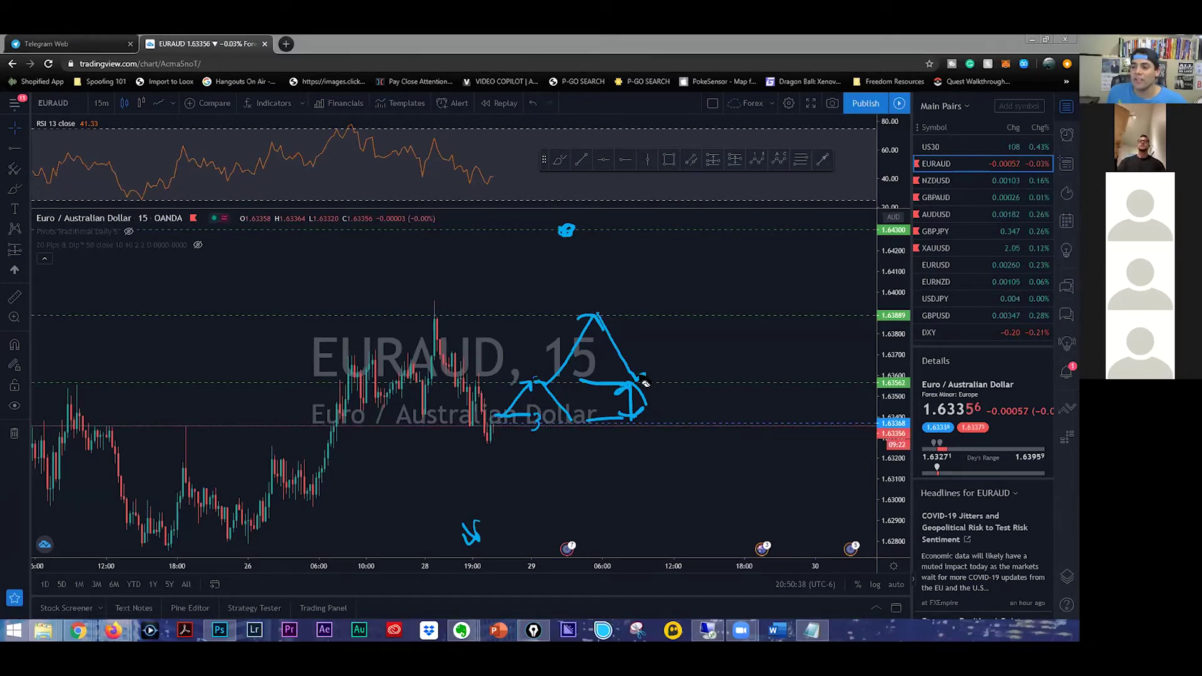
mouse_move(644, 383)
left_mouse_down()
mouse_move(681, 233)
mouse_move(650, 249)
left_mouse_up()
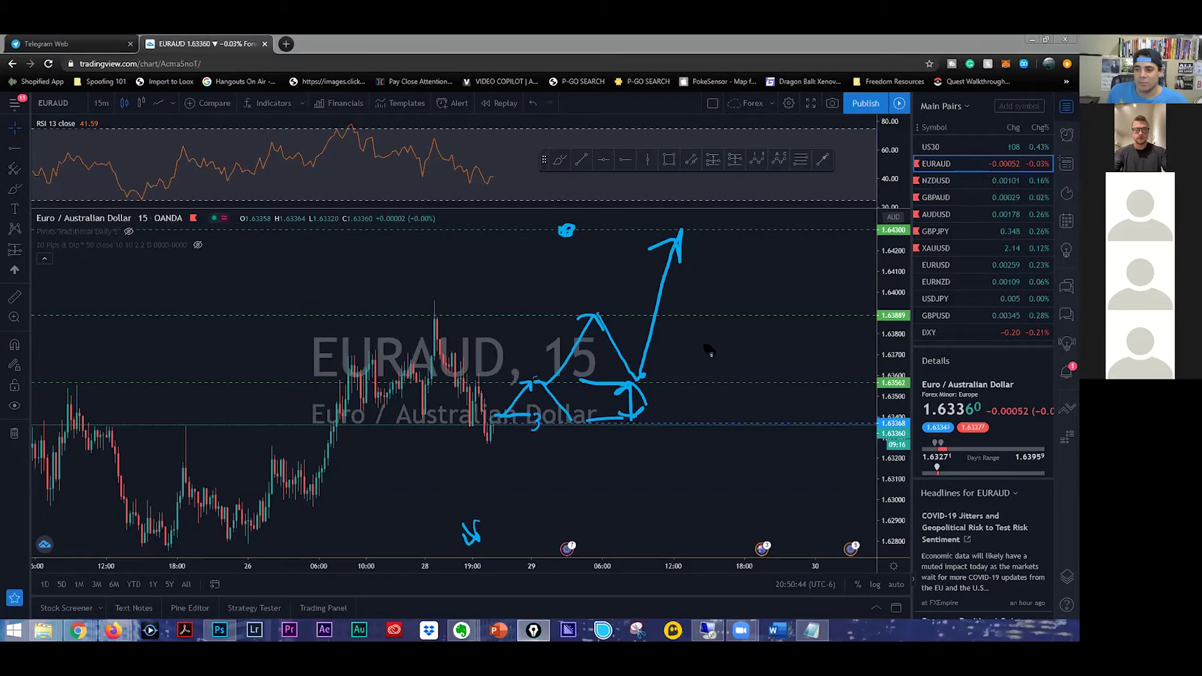
Step: Erase the hand-drawn price paths, arrows and dot, leaving the small mark below the candles
mouse_move(568, 365)
left_mouse_down()
mouse_move(495, 419)
mouse_move(533, 441)
mouse_move(611, 341)
mouse_move(630, 447)
mouse_move(584, 243)
mouse_move(561, 255)
left_mouse_up()
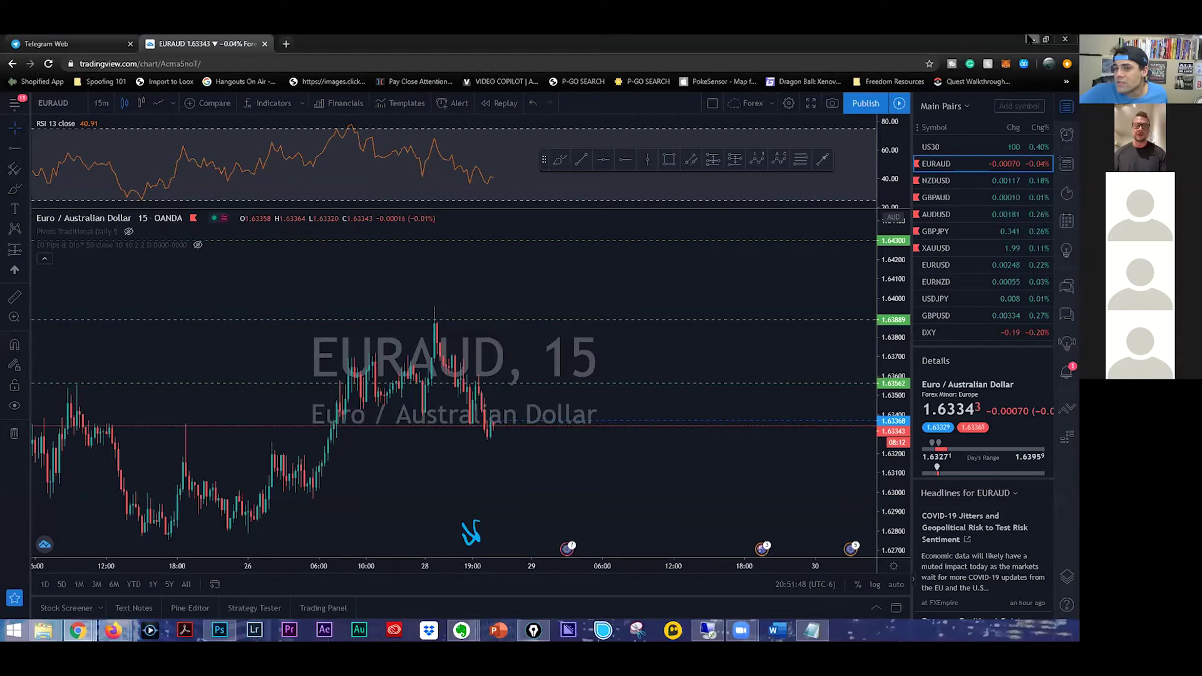
Step: Open marketsharksfx.com in a new browser tab
left_click(291, 39)
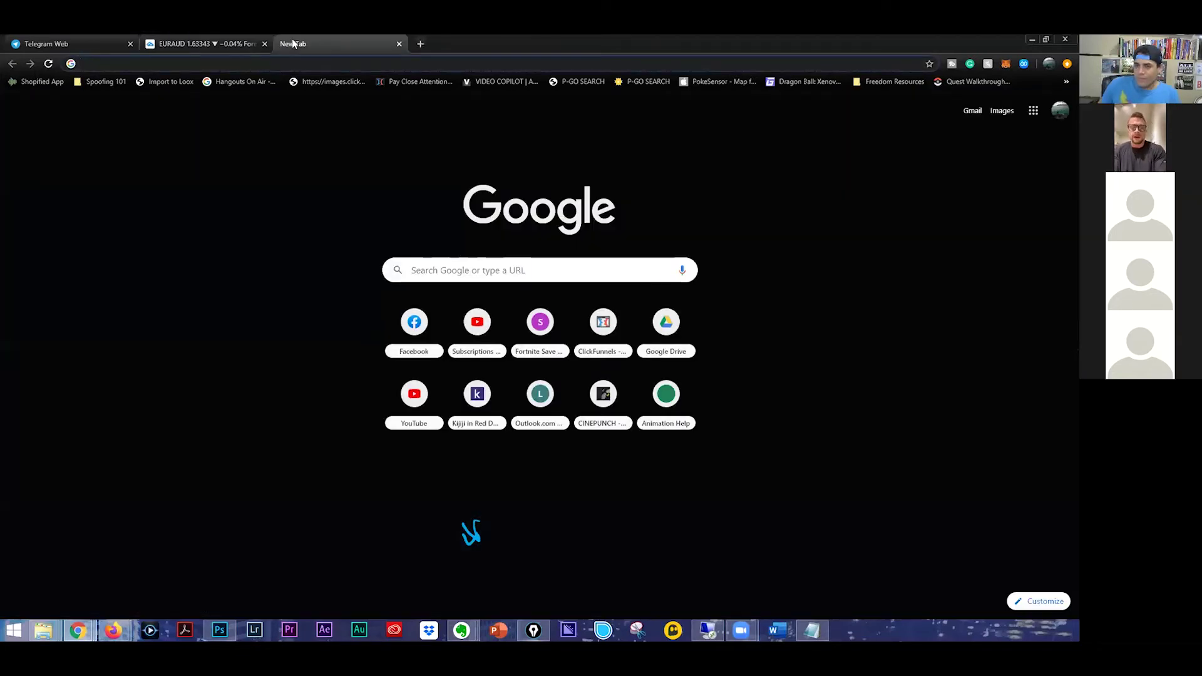
type("marketsharksfx.com")
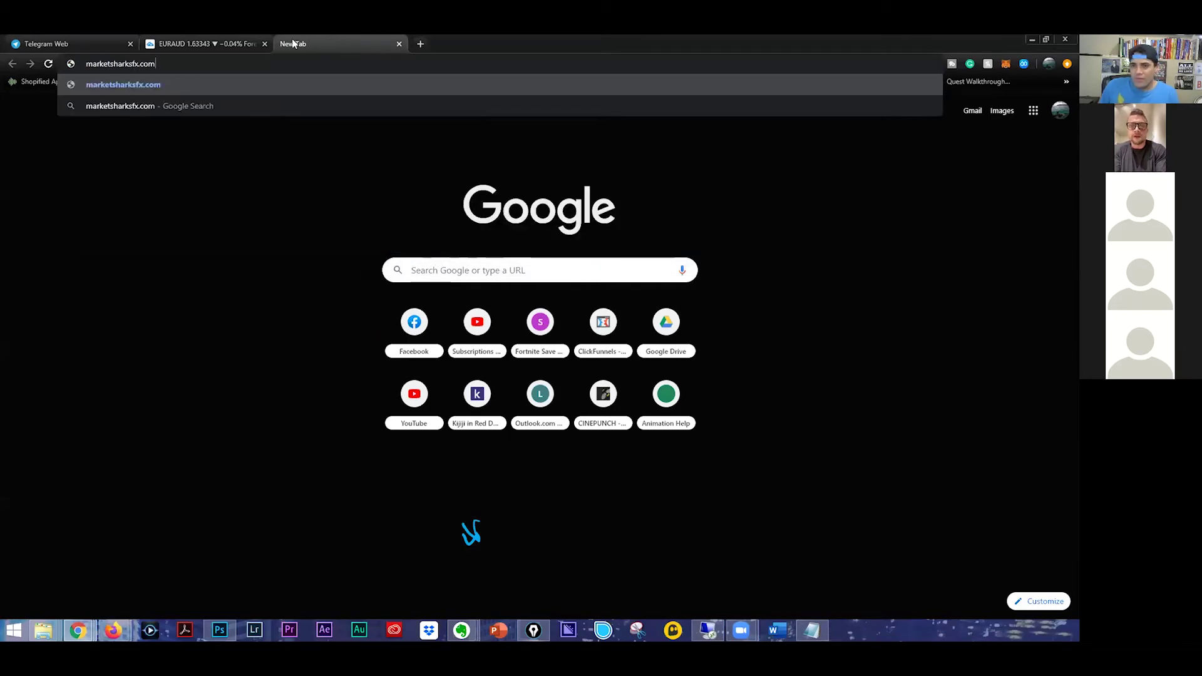
key("Return")
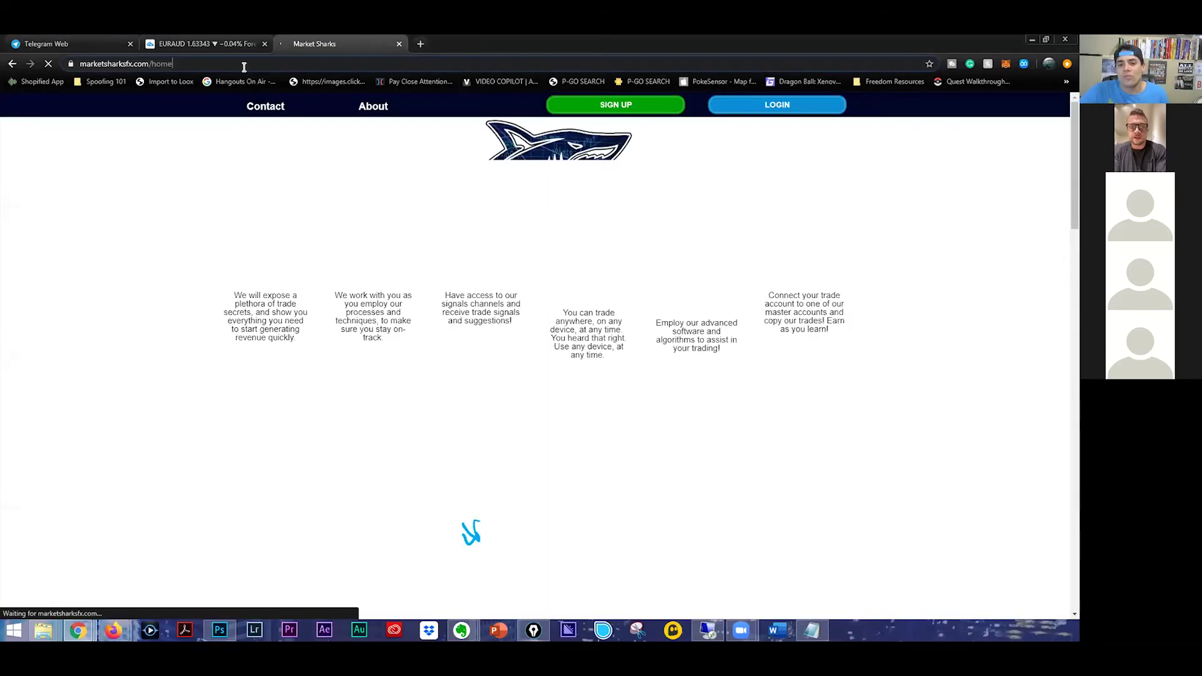
Step: Close the MarketSharks website tab, minimize both browser windows, and switch to the shared phone screen with MetaTrader
left_click(244, 65)
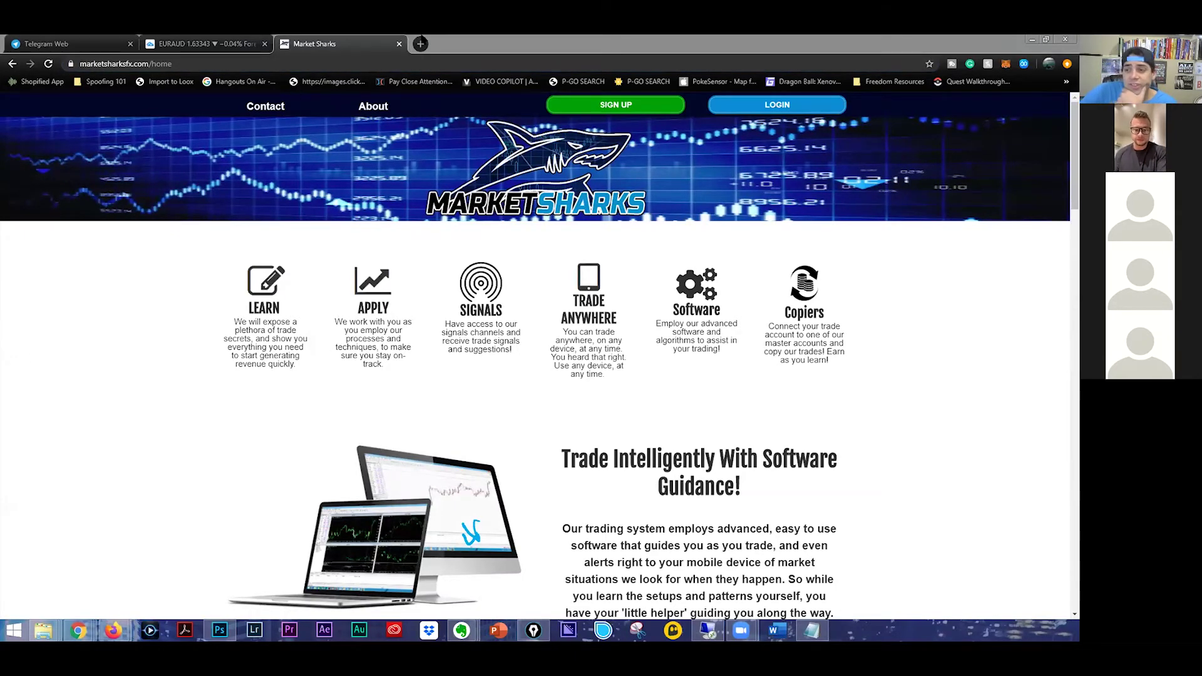
left_click(398, 45)
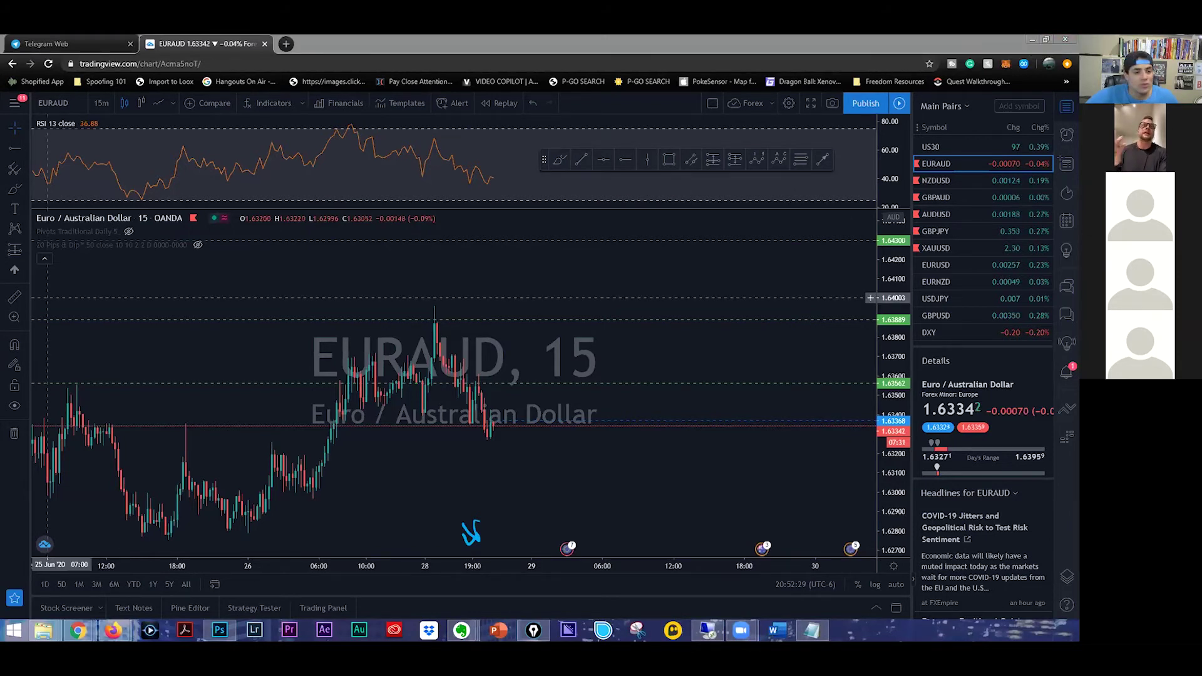
left_click(1031, 41)
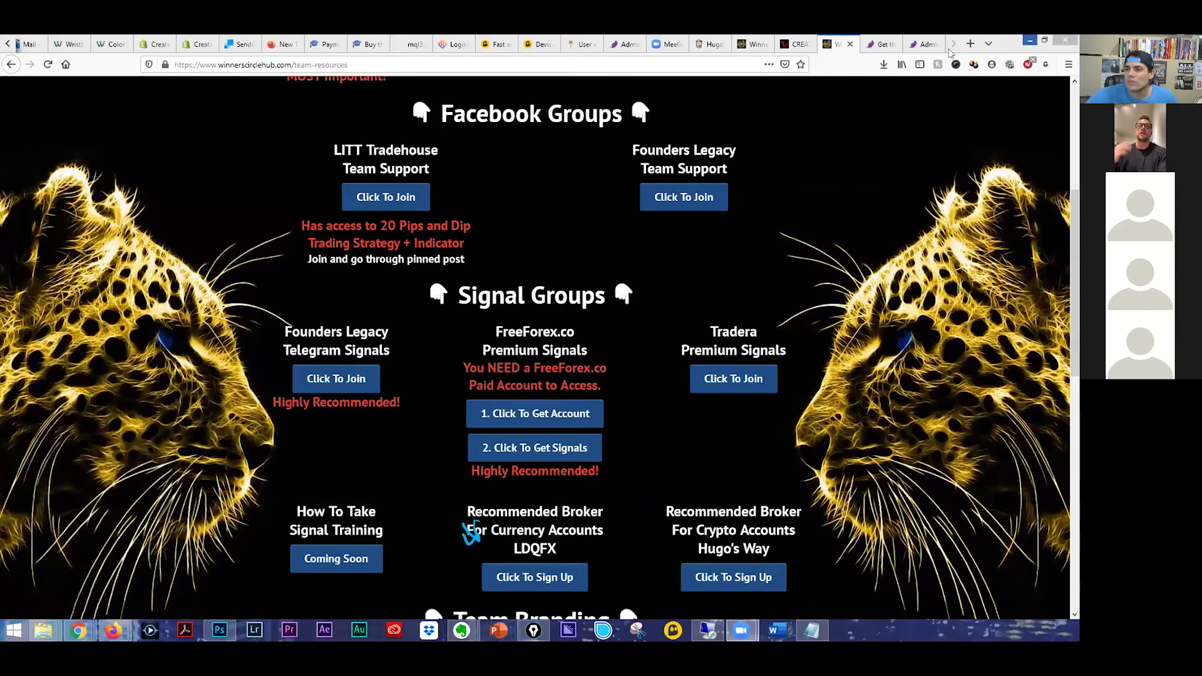
left_click(1029, 40)
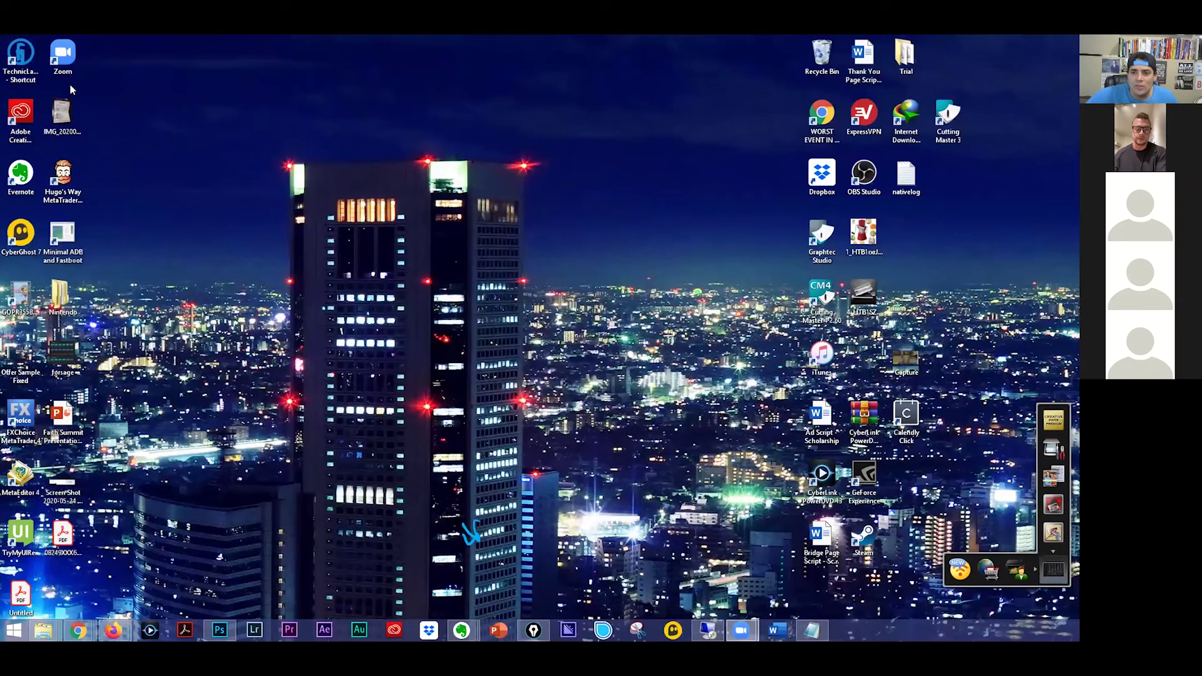
key("alt+Tab")
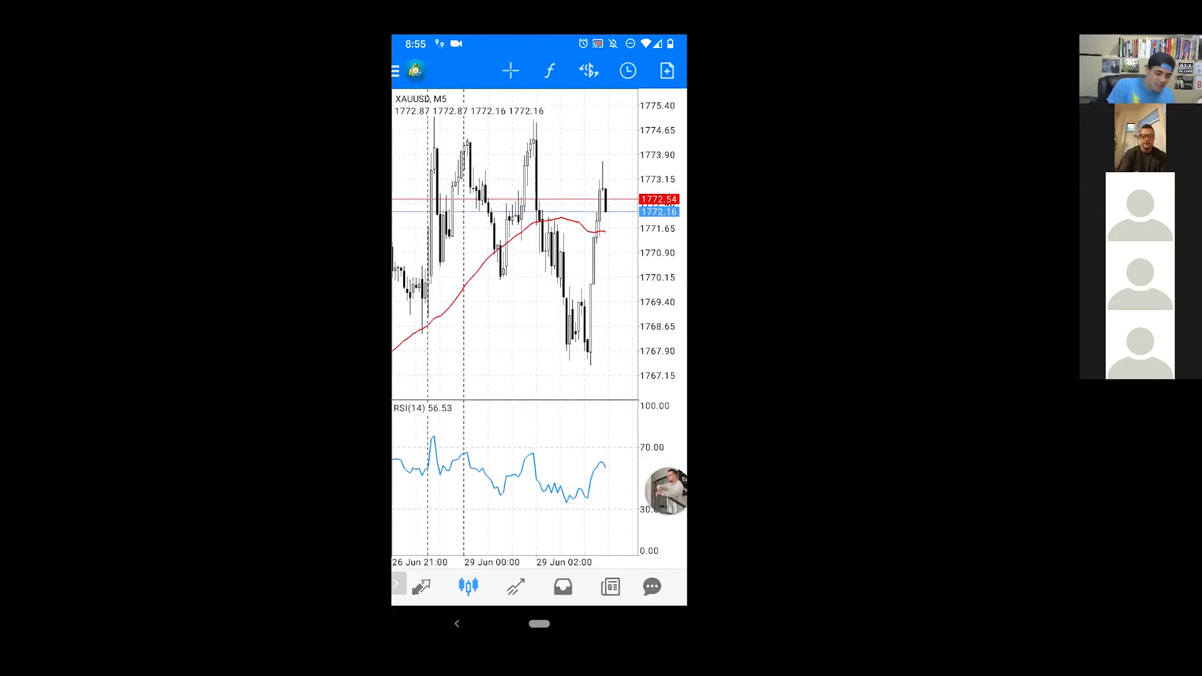
Step: View the XAUUSD market order form and the chart's list of available symbols
left_click(666, 71)
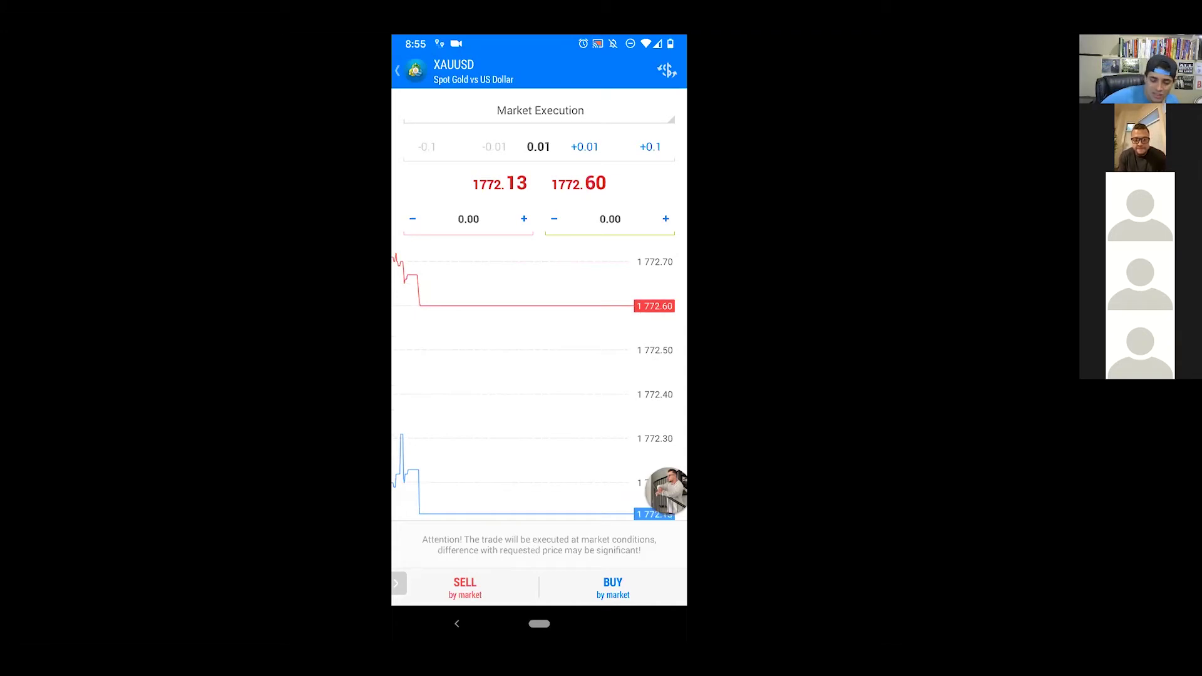
key("Escape")
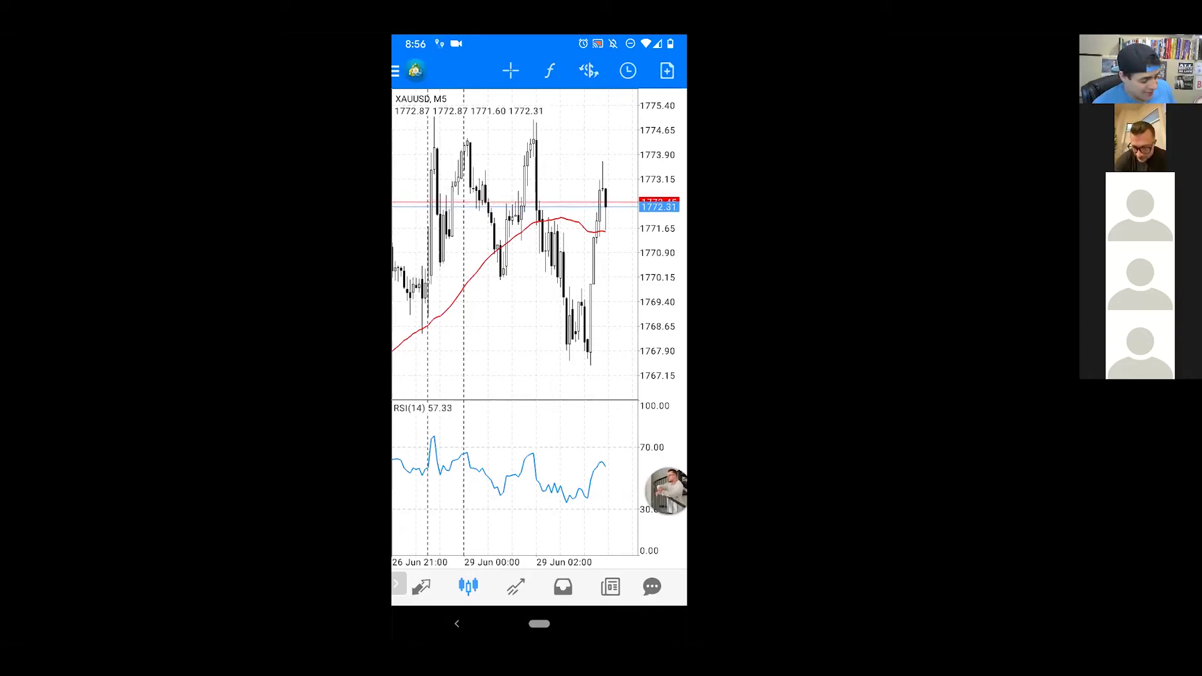
left_click(588, 70)
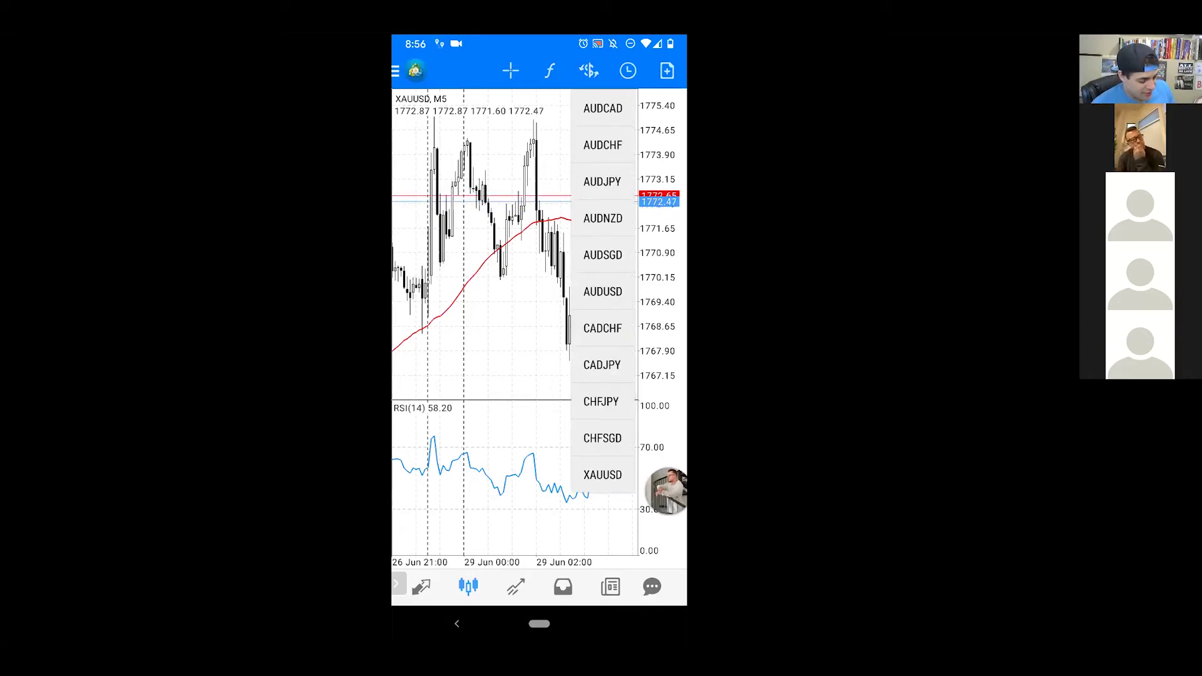
left_click(482, 282)
Step: Look through the Quotes list and open the catalogue for adding symbols
left_click(395, 70)
left_click(454, 159)
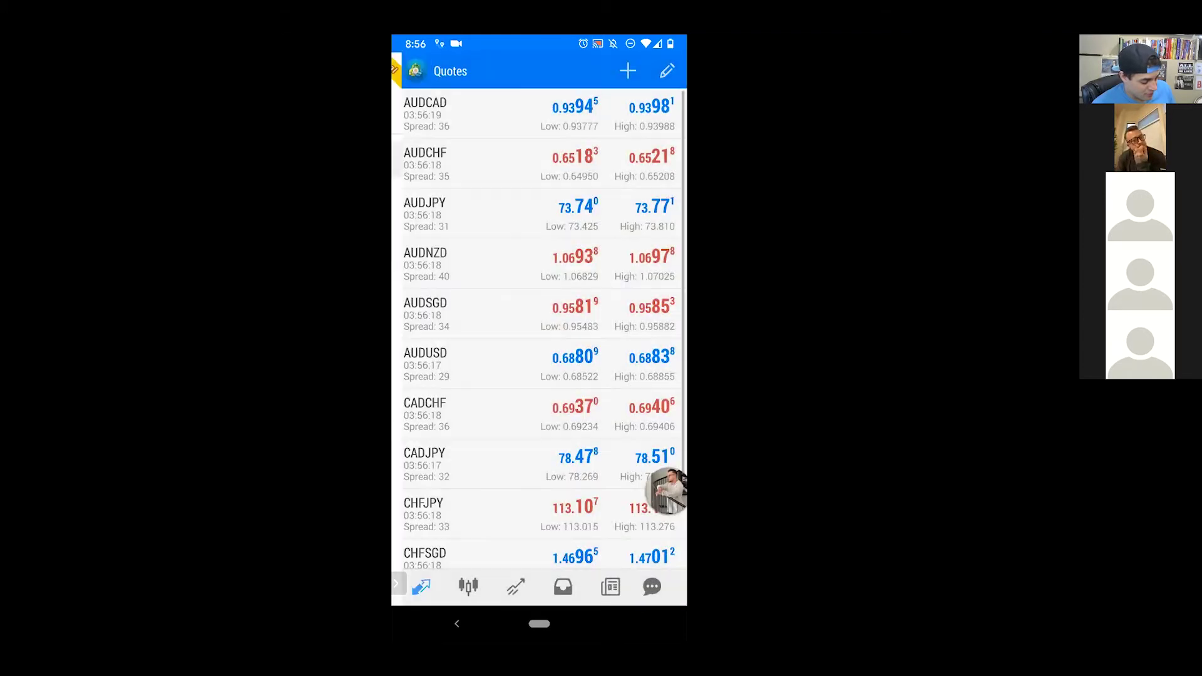
scroll(538, 325, "down", 2)
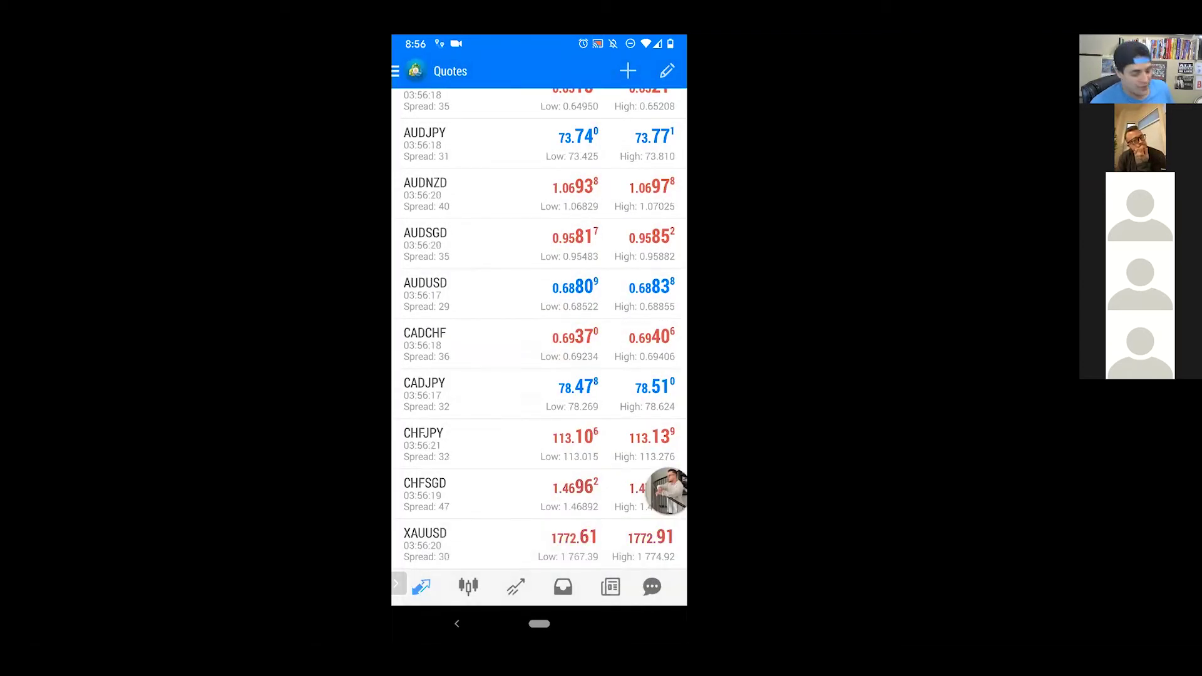
scroll(539, 325, "up", 2)
left_click(627, 71)
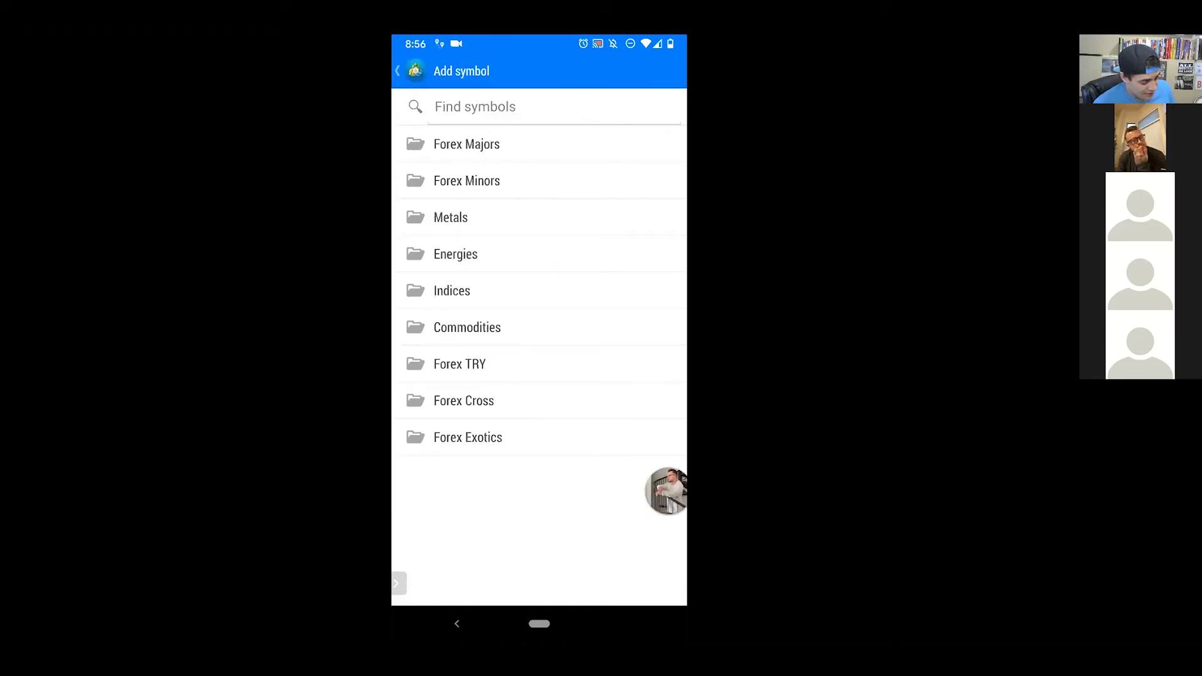
Step: Add EURGBP, EURUSD, NZDUSD and GBPUSD from the Forex Majors group to the quotes
left_click(467, 144)
scroll(538, 363, "down", 2)
scroll(538, 363, "up", 2)
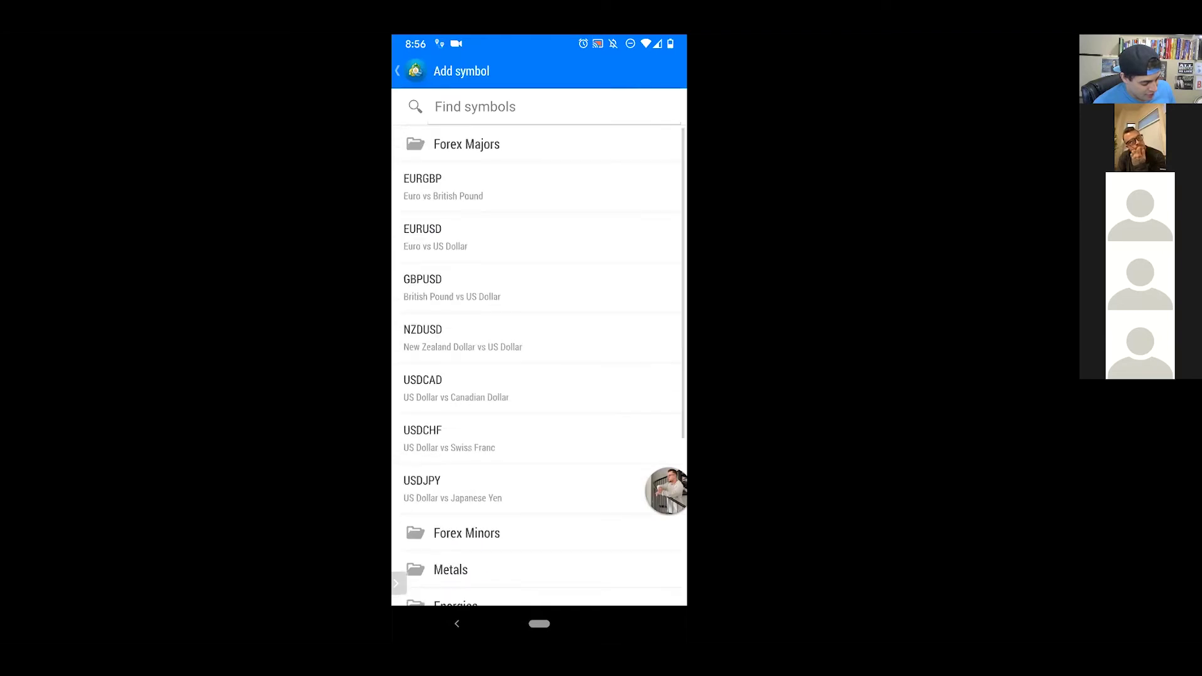
scroll(538, 363, "down", 2)
scroll(538, 363, "up", 2)
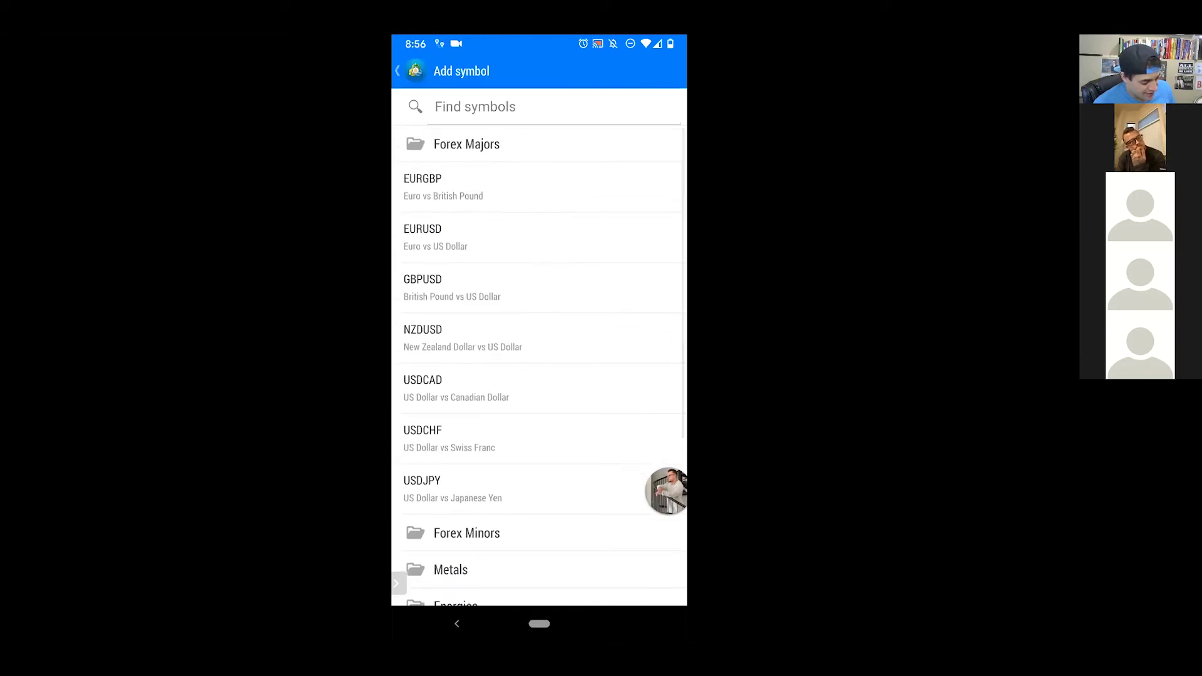
scroll(539, 363, "down", 2)
scroll(538, 363, "up", 1)
scroll(538, 363, "down", 1)
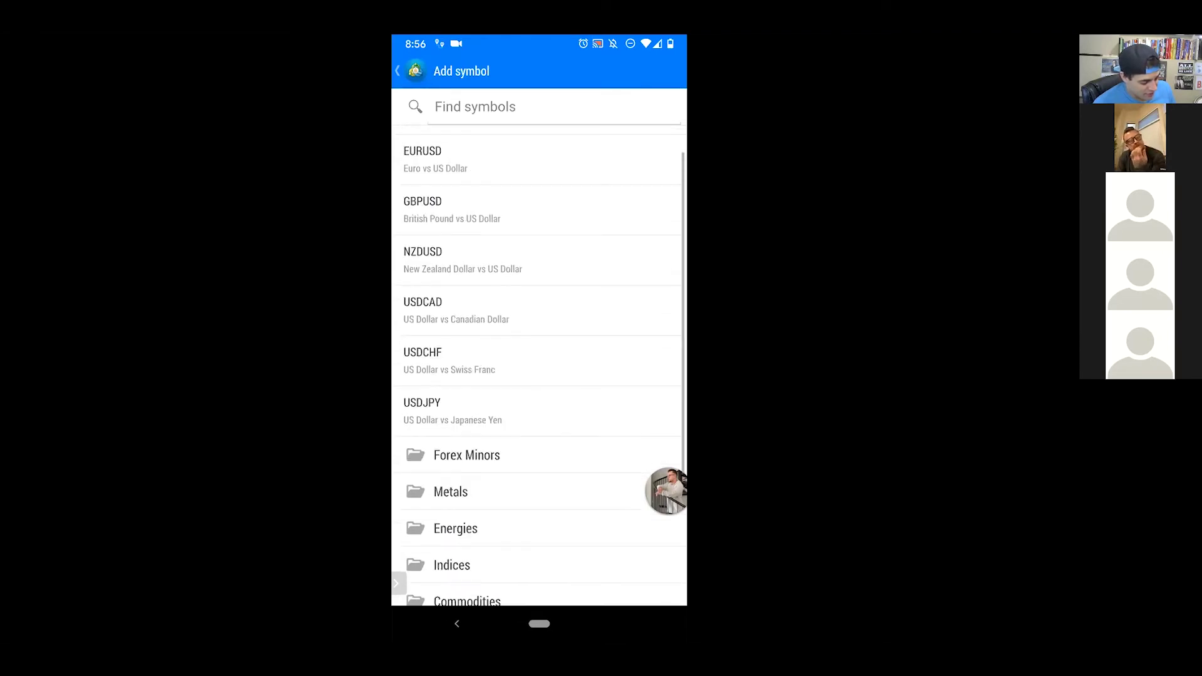
left_click(538, 159)
left_click(539, 209)
left_click(538, 159)
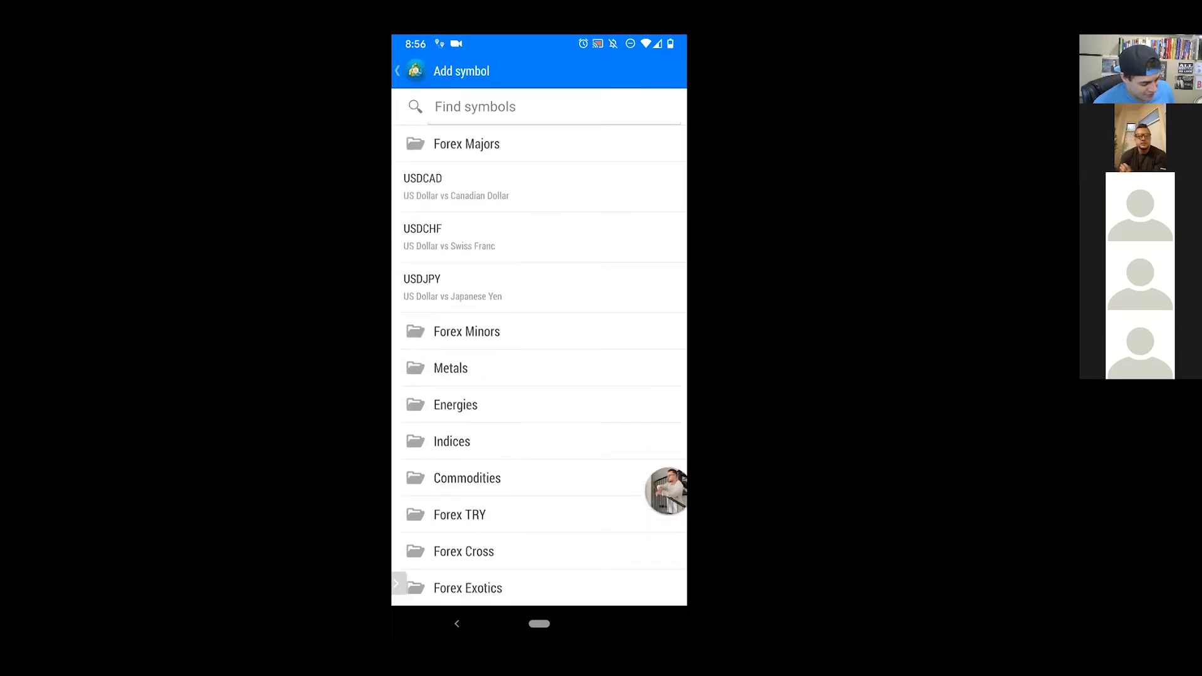
Step: Add EURAUD from the Forex Minors group and return to the Quotes list to check it
left_click(538, 331)
scroll(538, 363, "down", 5)
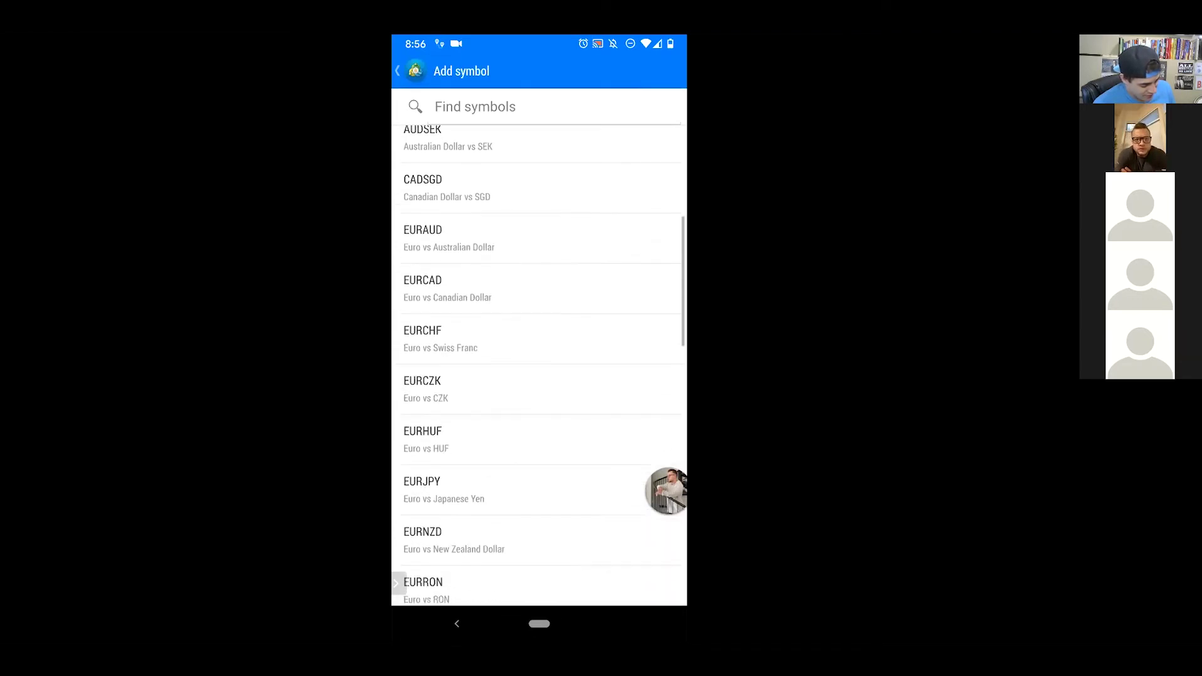
left_click(538, 224)
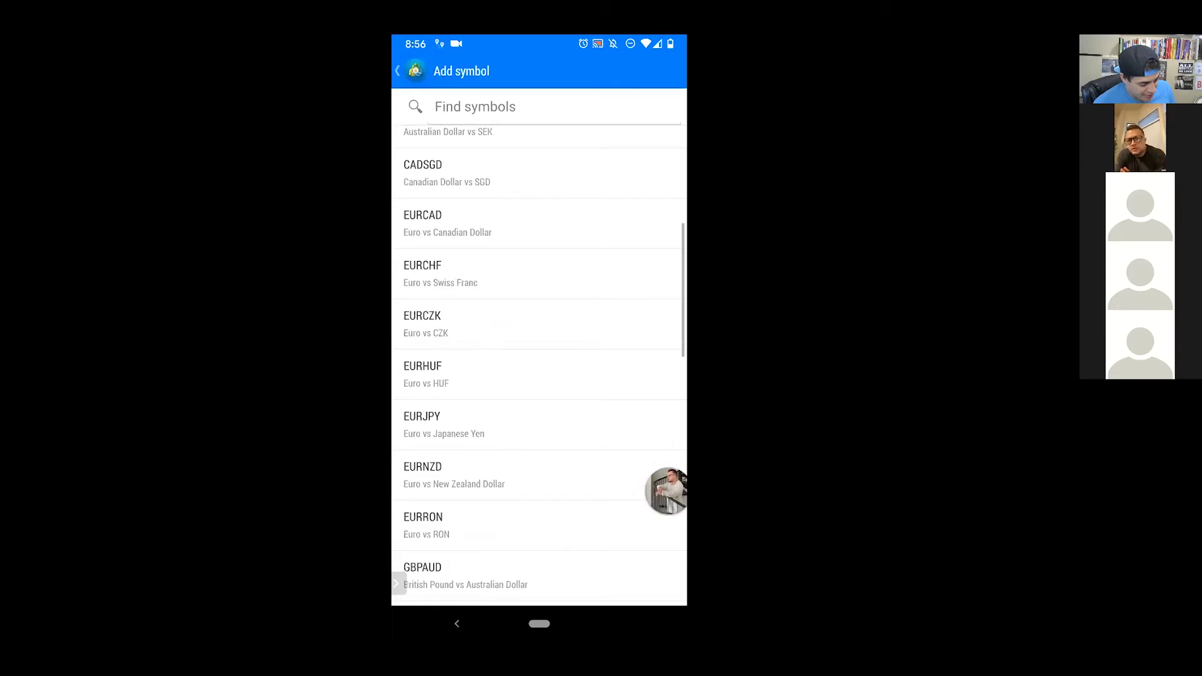
left_click(456, 623)
scroll(539, 329, "down", 5)
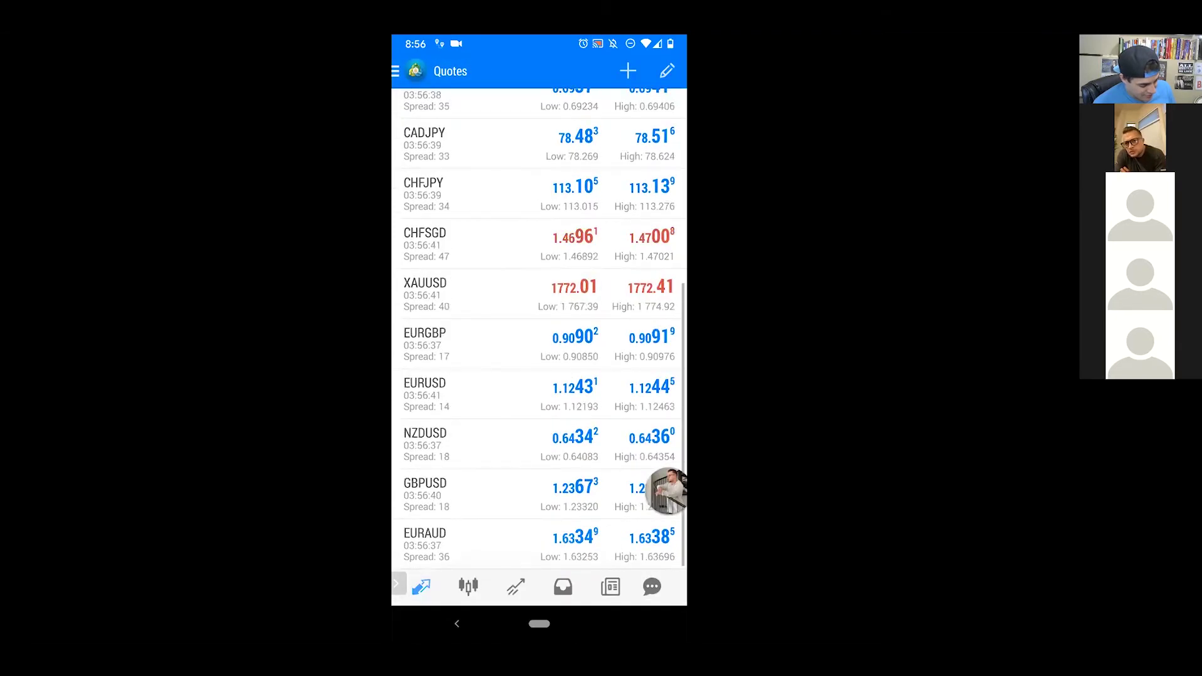
scroll(538, 329, "up", 3)
scroll(538, 325, "down", 3)
Step: Open the chart of EURAUD from the Quotes list
left_click(516, 587)
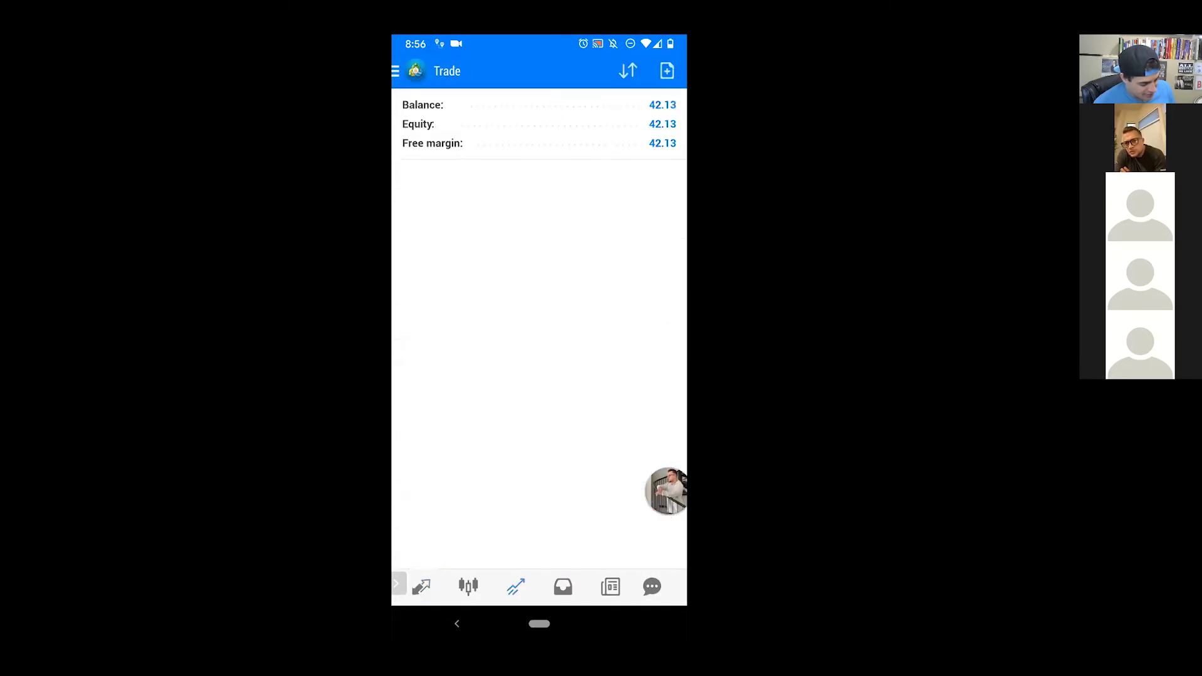
left_click(395, 71)
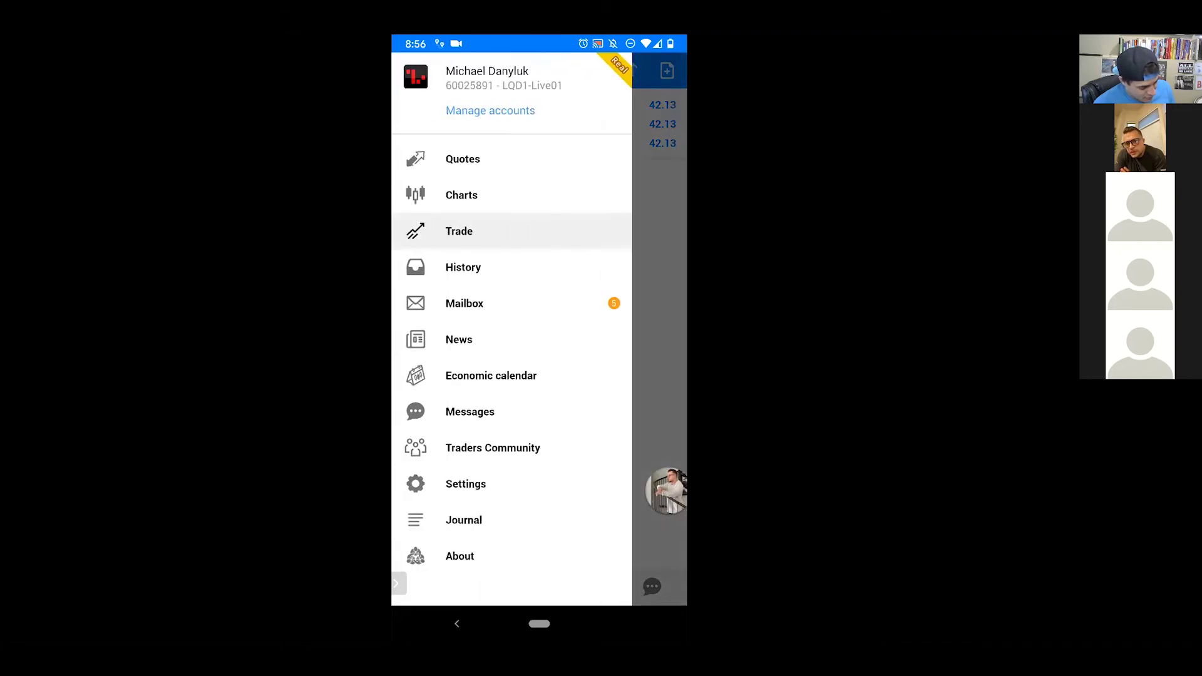
left_click(451, 158)
scroll(538, 329, "down", 1)
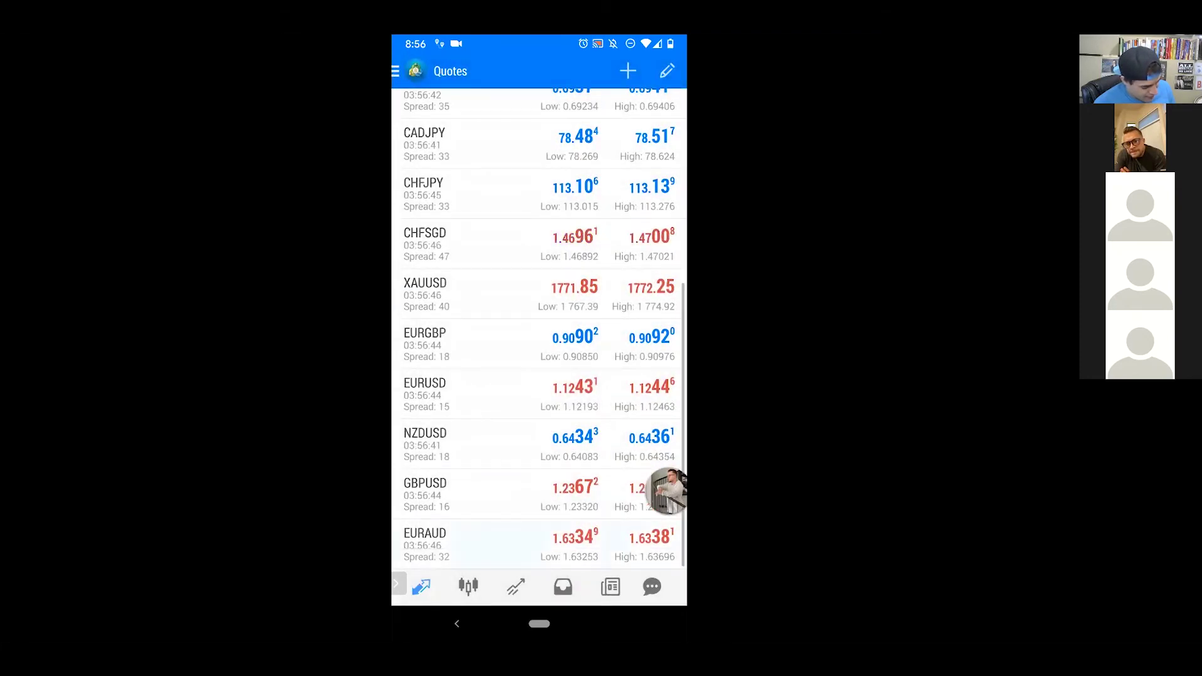
left_click(538, 543)
left_click(450, 336)
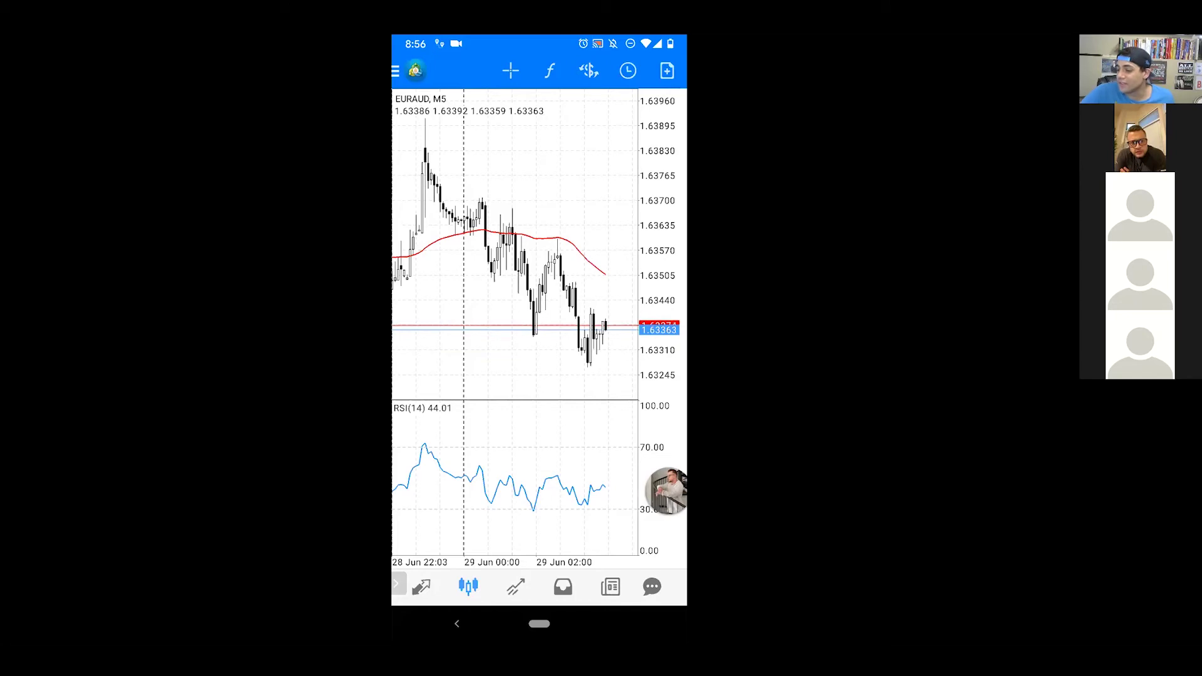
Step: Switch to Telegram and open the FreeForex.co Premium Signals chat to read the latest EURAUD buy signal
left_click_drag(539, 624, 539, 475)
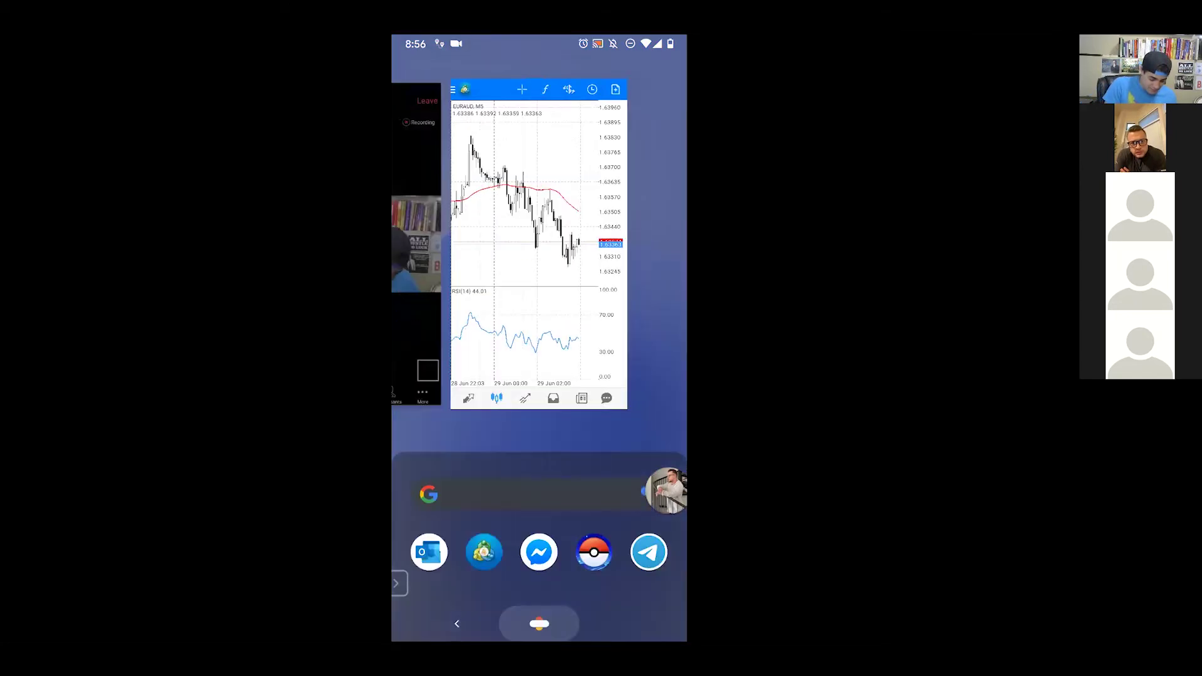
left_click(648, 566)
left_click(469, 601)
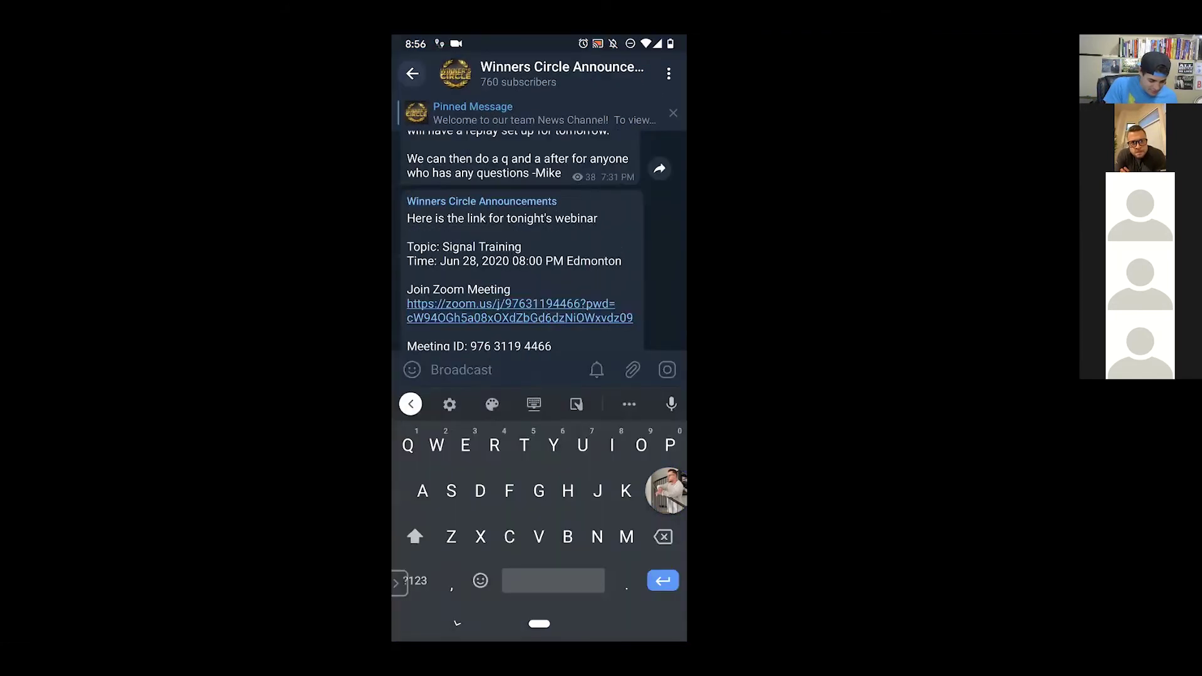
left_click(413, 64)
scroll(539, 350, "down", 15)
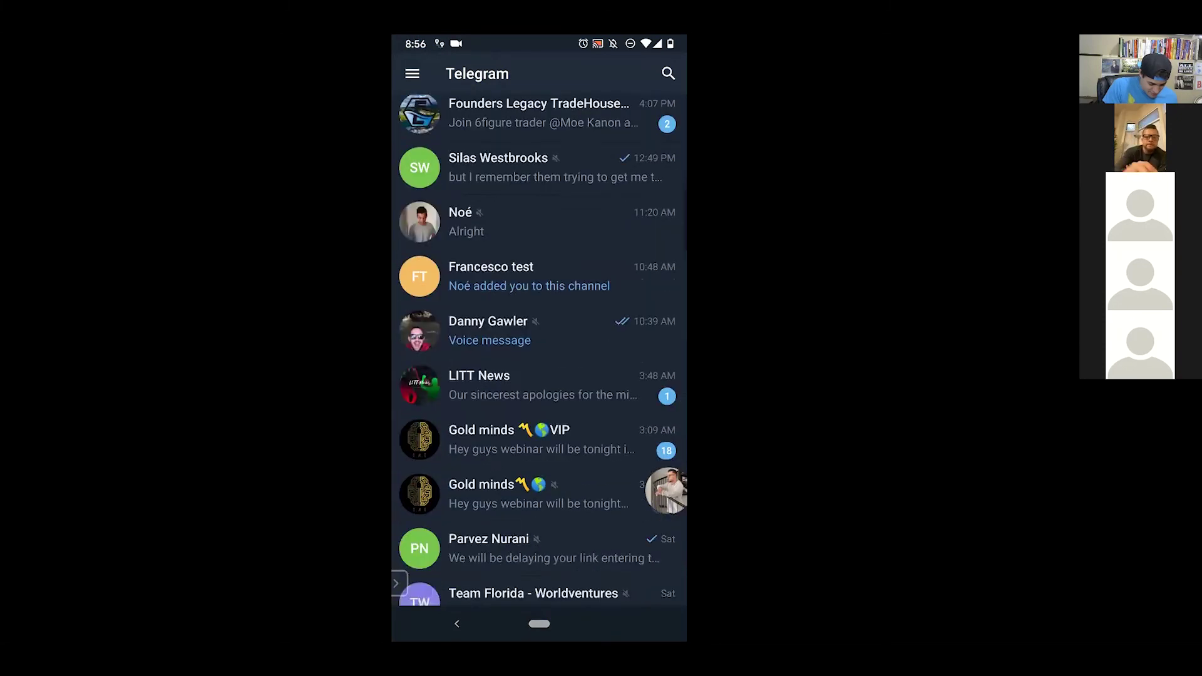
left_click(532, 302)
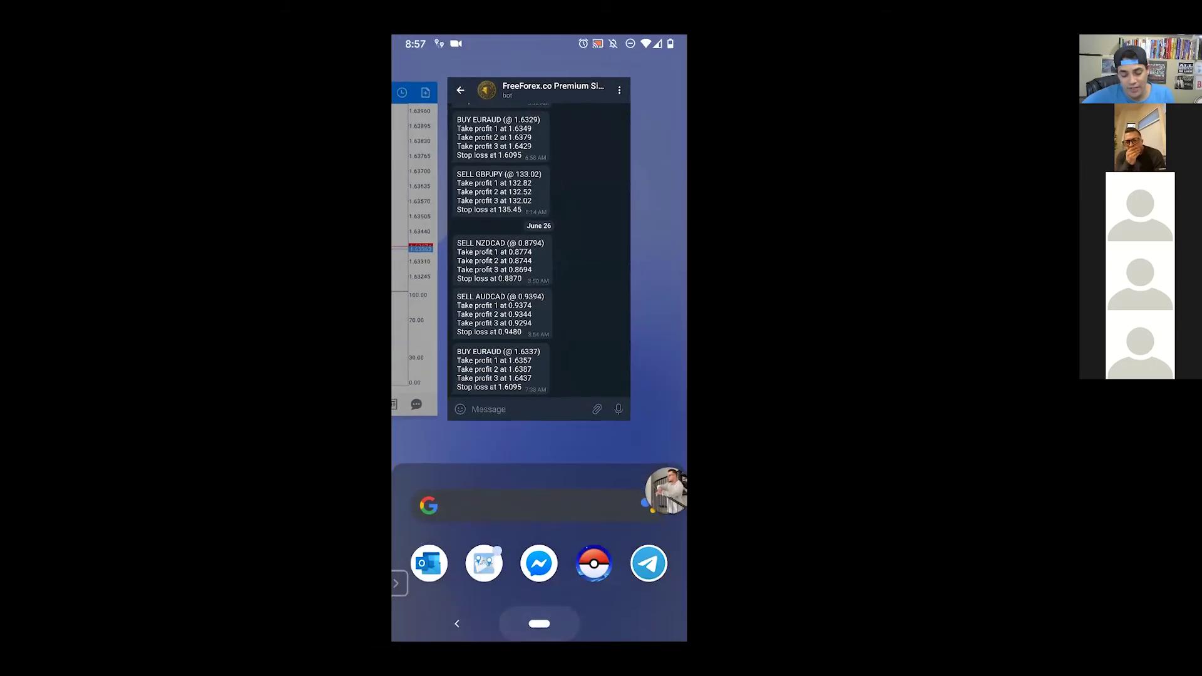
Step: Switch back to MetaTrader and start a new EURAUD market order with take profit 1.63467
left_click(482, 250)
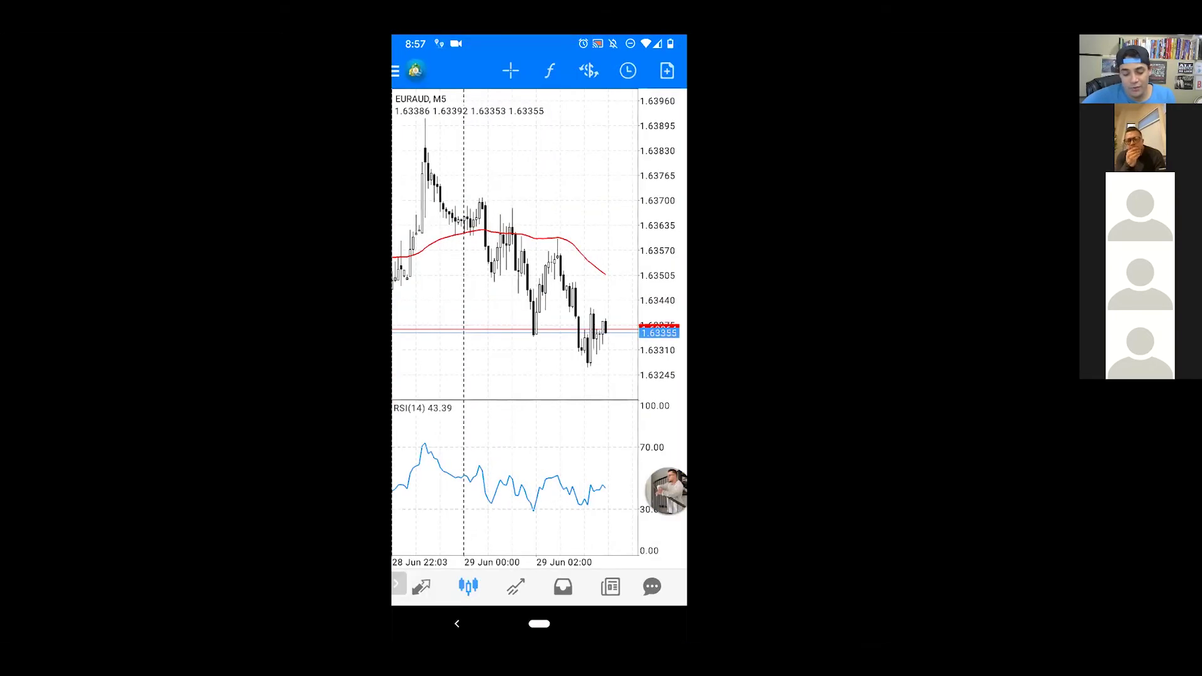
left_click(657, 72)
left_click(610, 219)
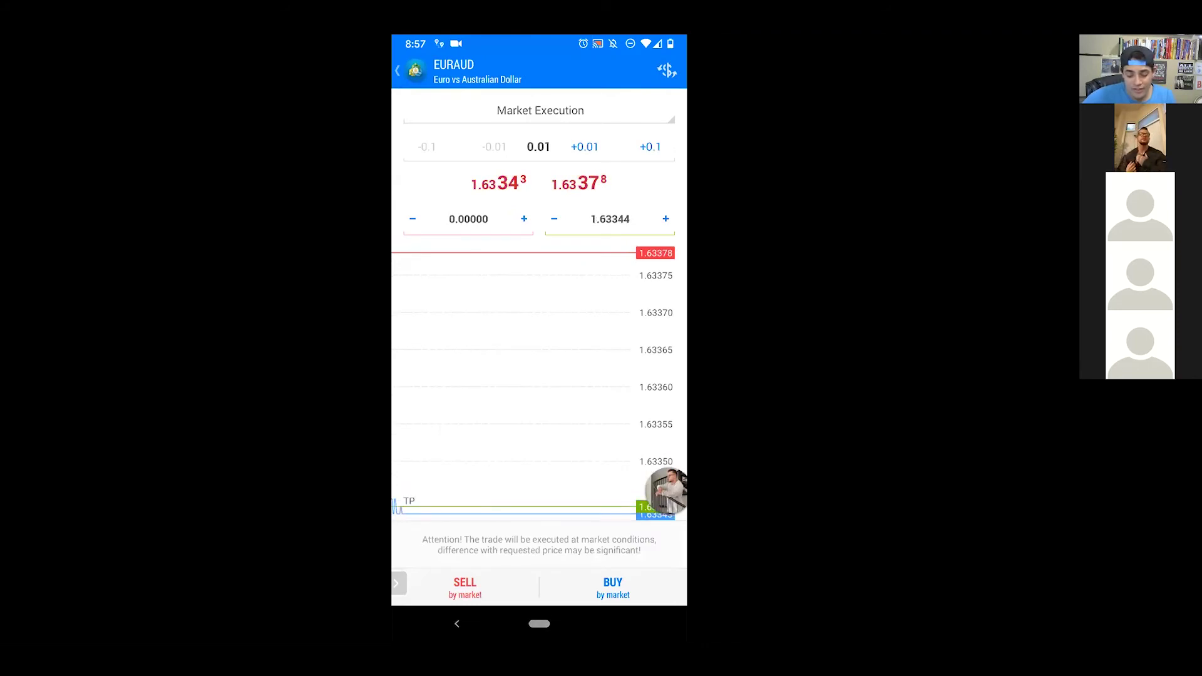
key("BackSpace")
key("BackSpace")
key("BackSpace")
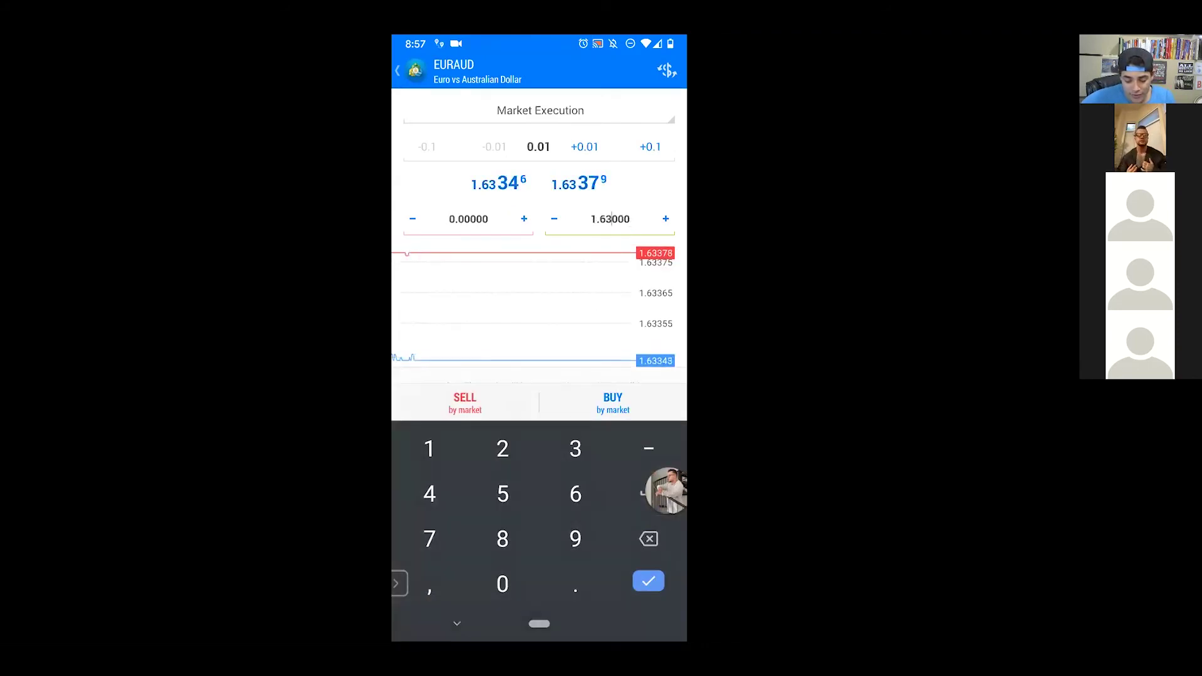
type("467")
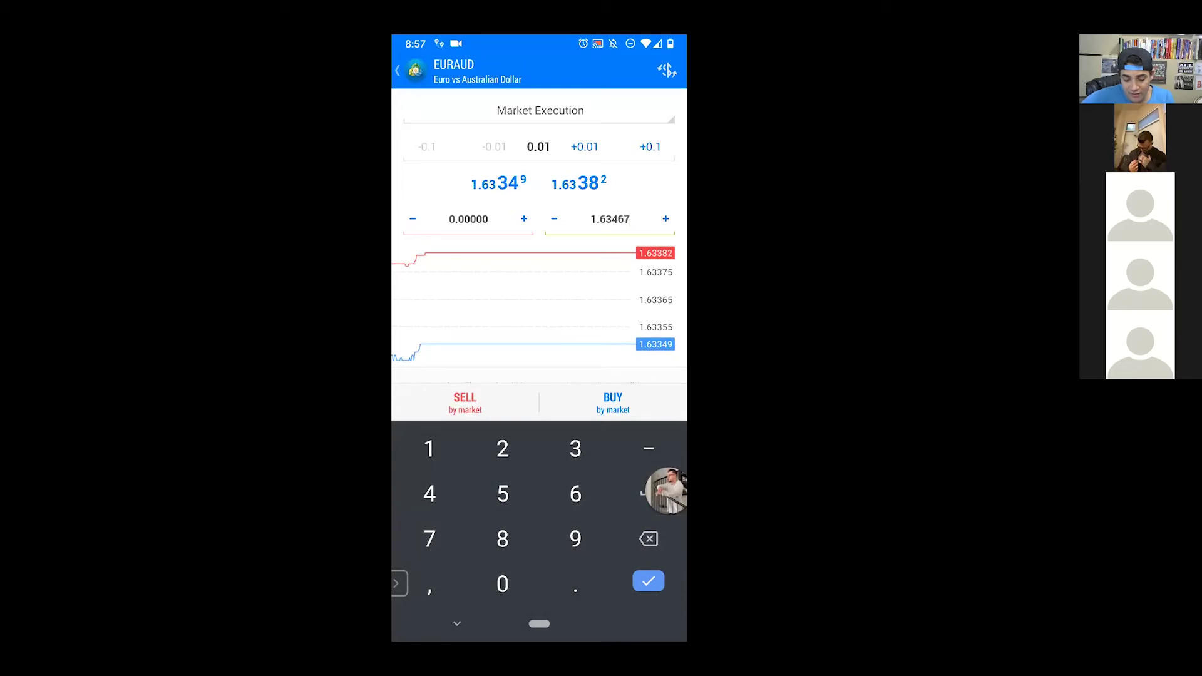
Step: Check the latest EURAUD signal's stop loss in the Telegram signals chat and return to the MetaTrader order
left_click(488, 219)
left_click(524, 219)
left_click_drag(539, 624, 539, 438)
left_click_drag(476, 250, 632, 250)
left_click(539, 250)
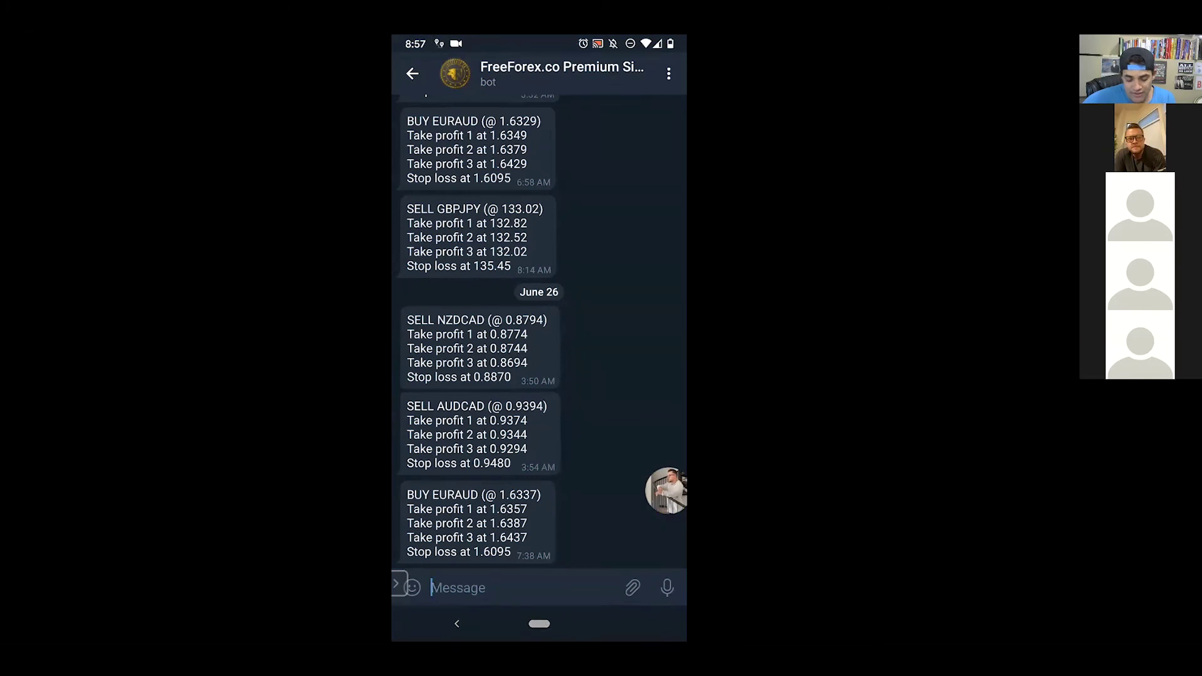
left_click_drag(539, 623, 539, 476)
left_click_drag(438, 250, 626, 250)
left_click(538, 250)
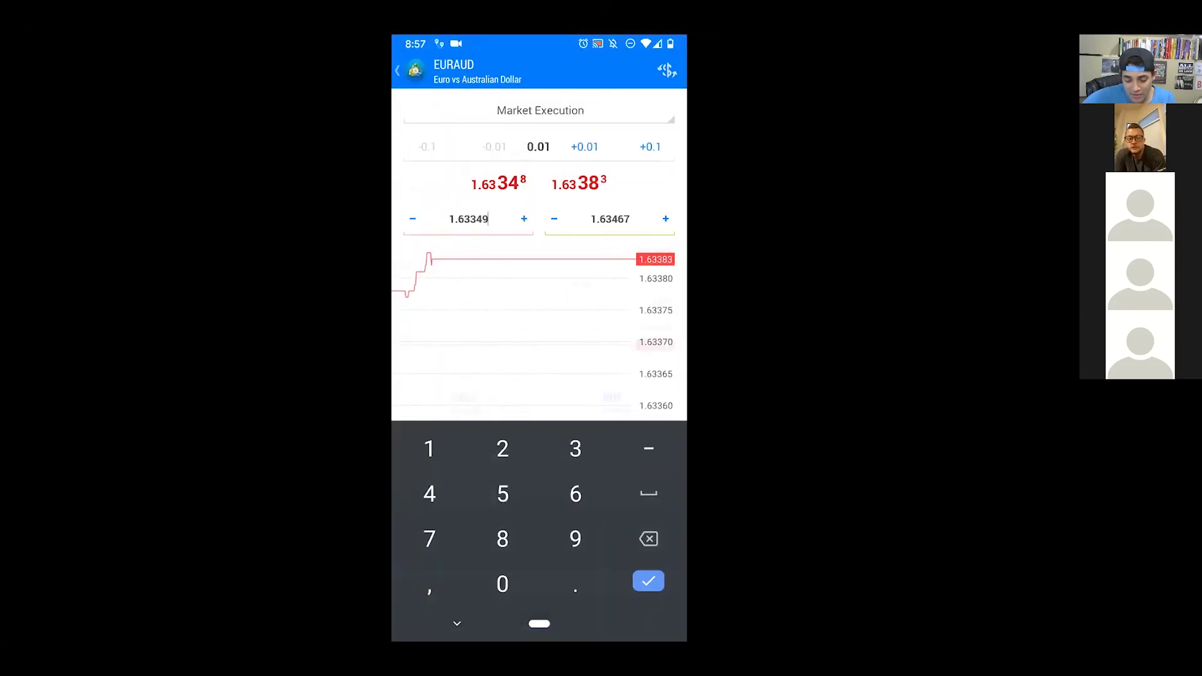
Step: Set the EURAUD order's stop loss to 1.60950
key("BackSpace")
key("BackSpace")
key("BackSpace")
key("BackSpace")
type("0")
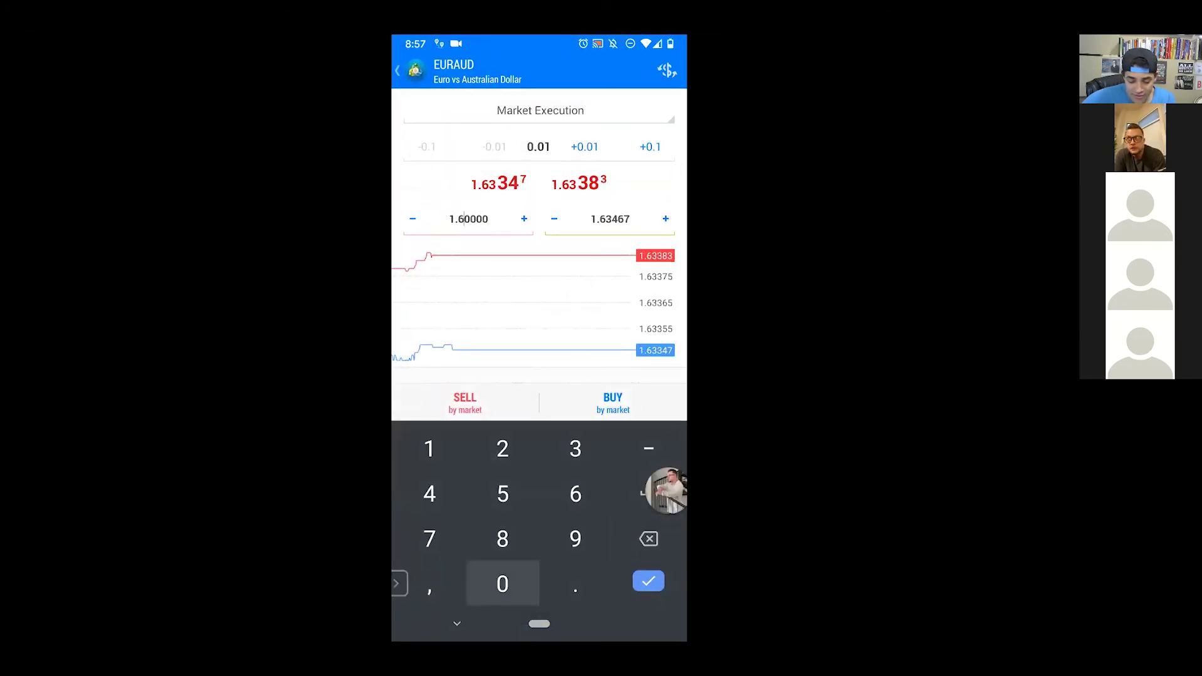
type("95")
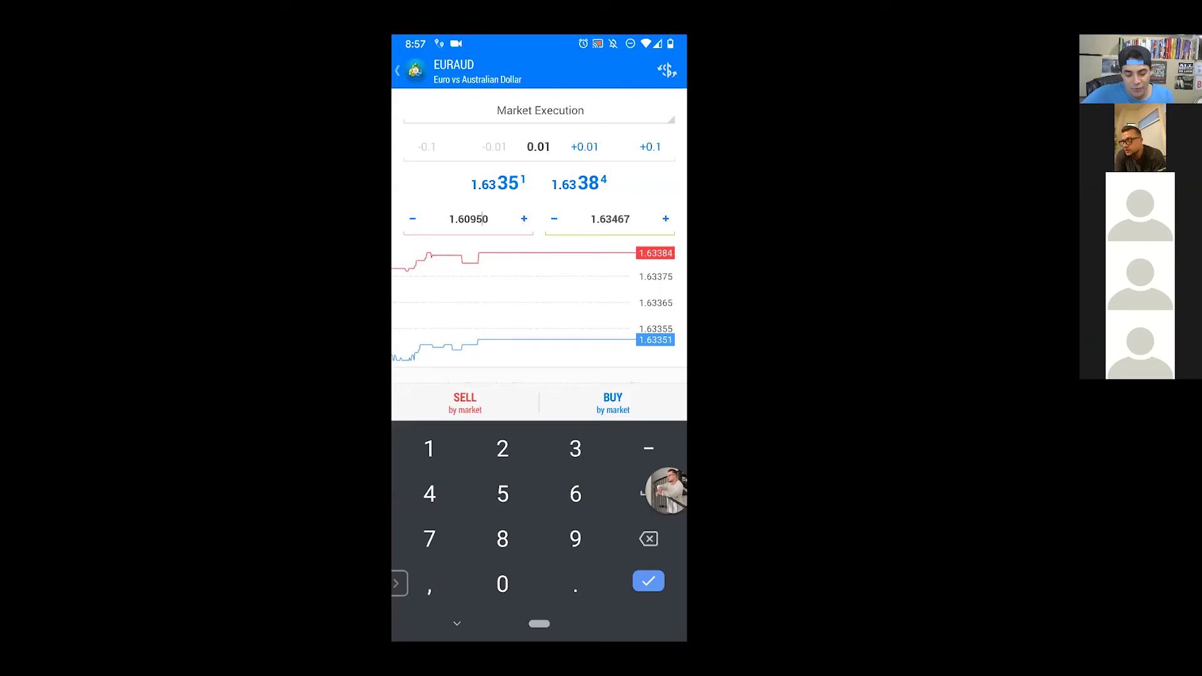
Step: Switch to Telegram to compare the latest EURAUD buy signal with the order's levels, and return to the MetaTrader order
left_click_drag(538, 623, 539, 438)
left_click_drag(501, 263, 657, 263)
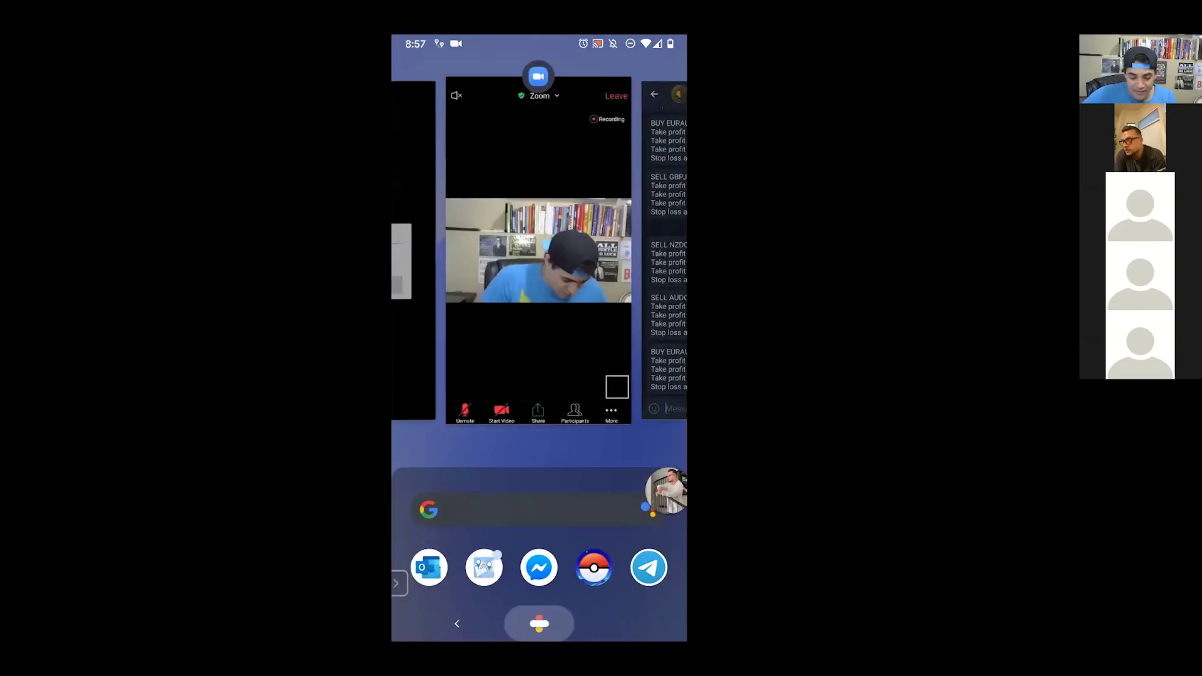
left_click_drag(539, 624, 539, 188)
left_click_drag(539, 623, 538, 438)
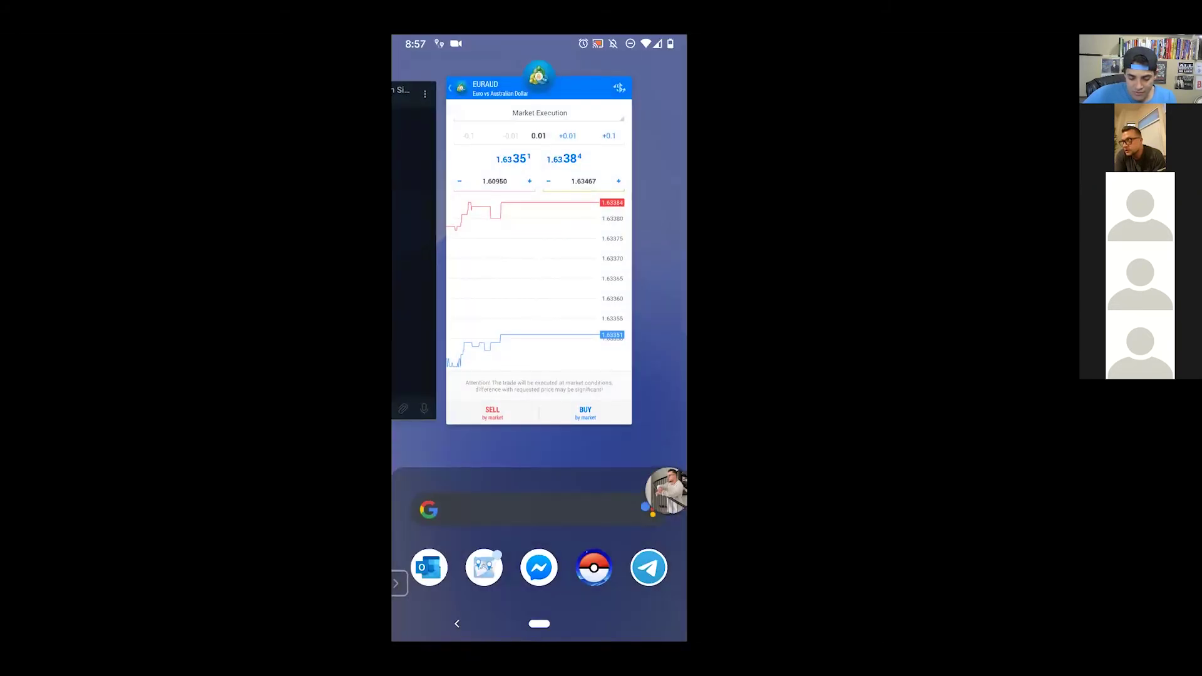
left_click(538, 251)
left_click_drag(539, 624, 539, 438)
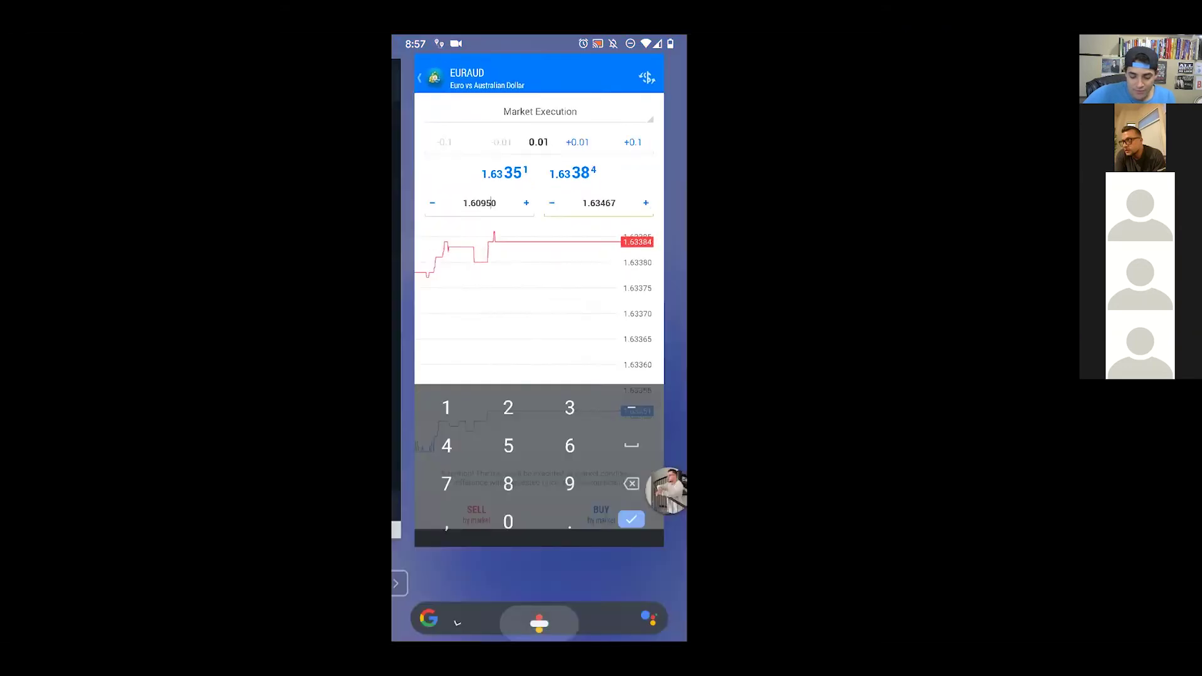
left_click_drag(539, 262, 657, 262)
left_click(526, 250)
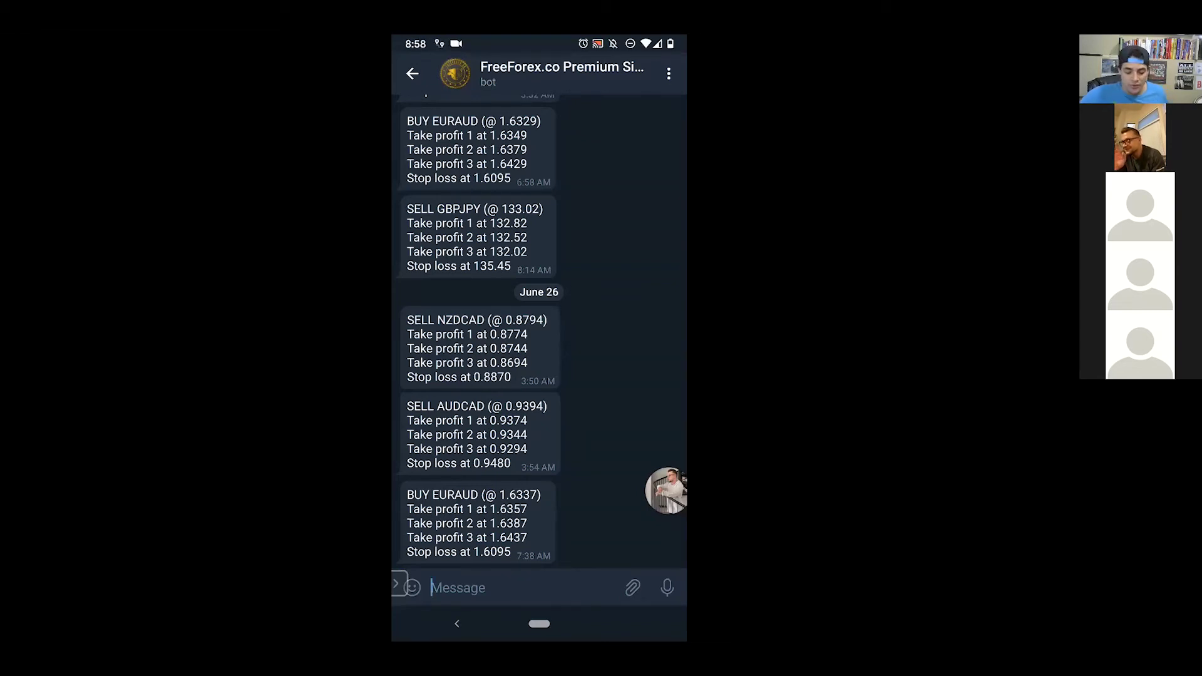
left_click_drag(539, 623, 539, 438)
left_click_drag(475, 251, 651, 251)
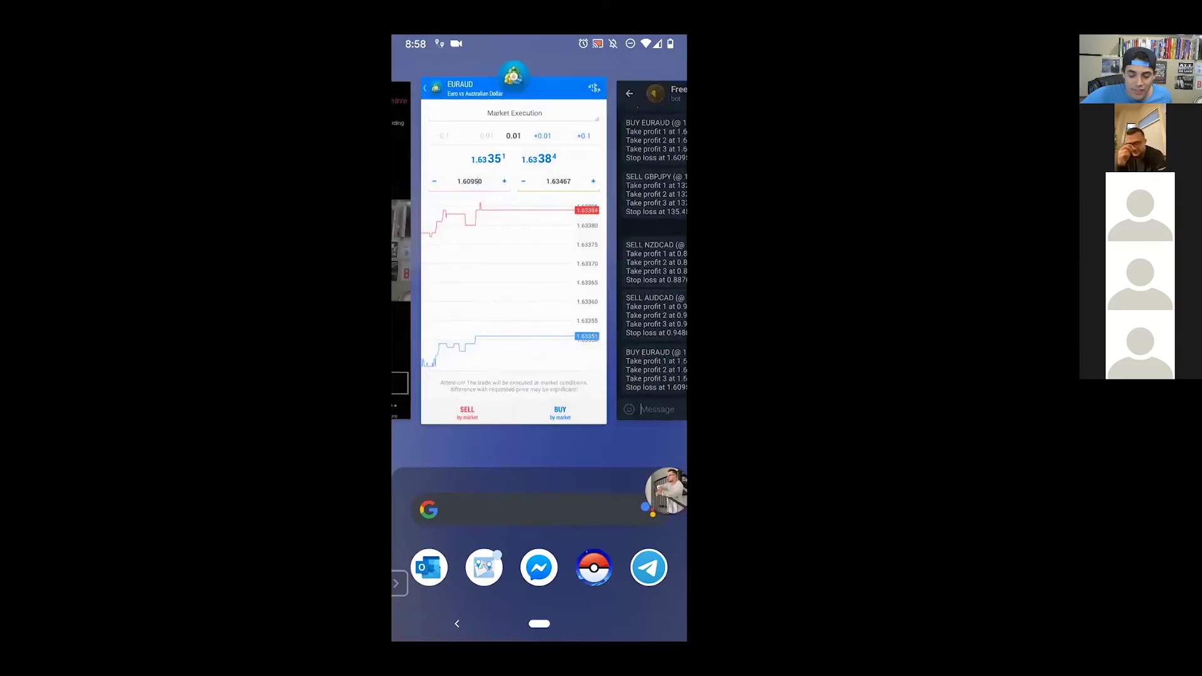
left_click(538, 250)
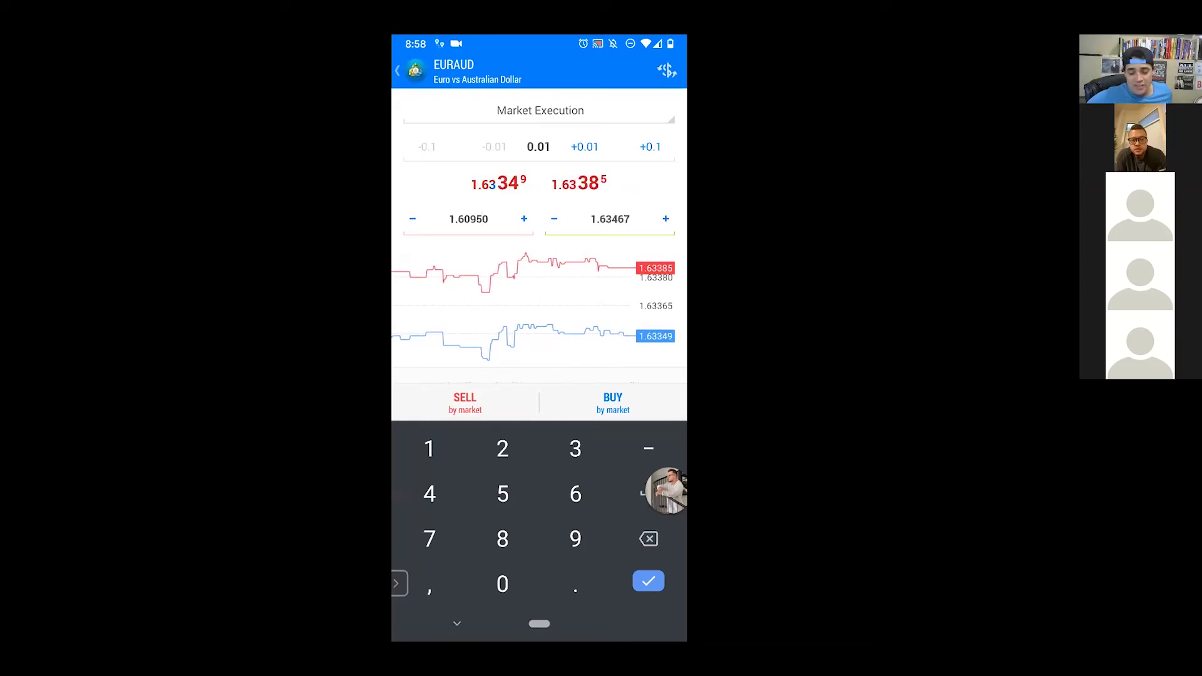
Step: Raise the EURAUD market order's volume to 0.06 lots
left_click(456, 623)
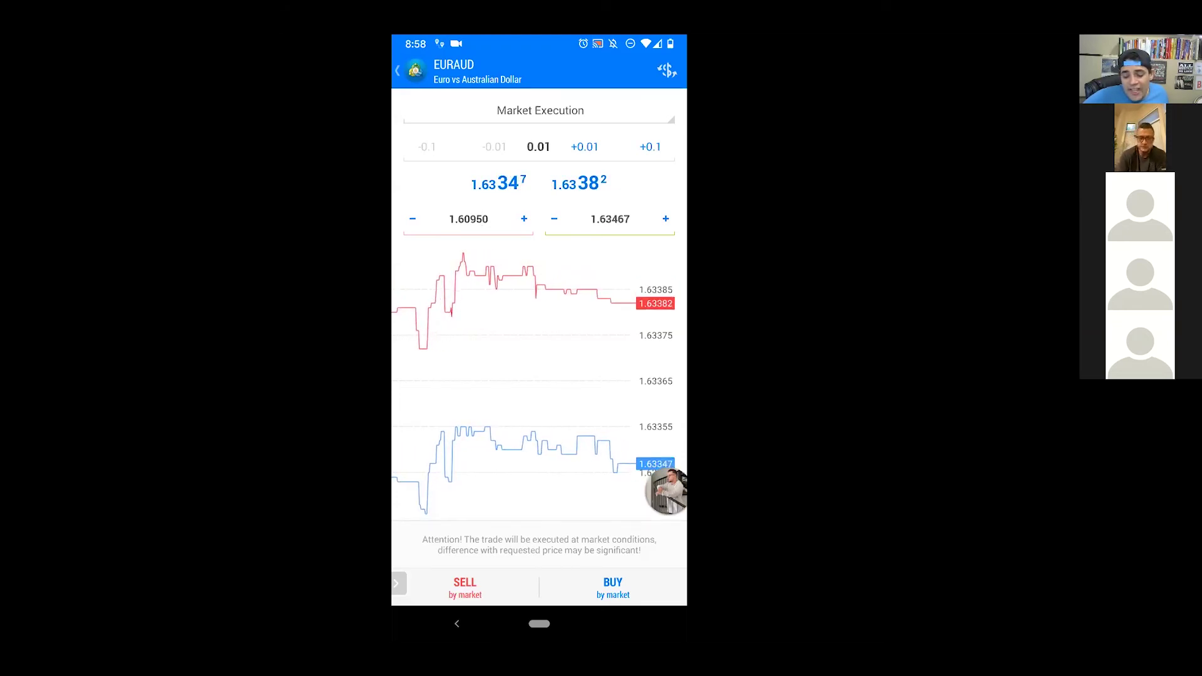
left_click(584, 146)
left_click(584, 147)
left_click(584, 147)
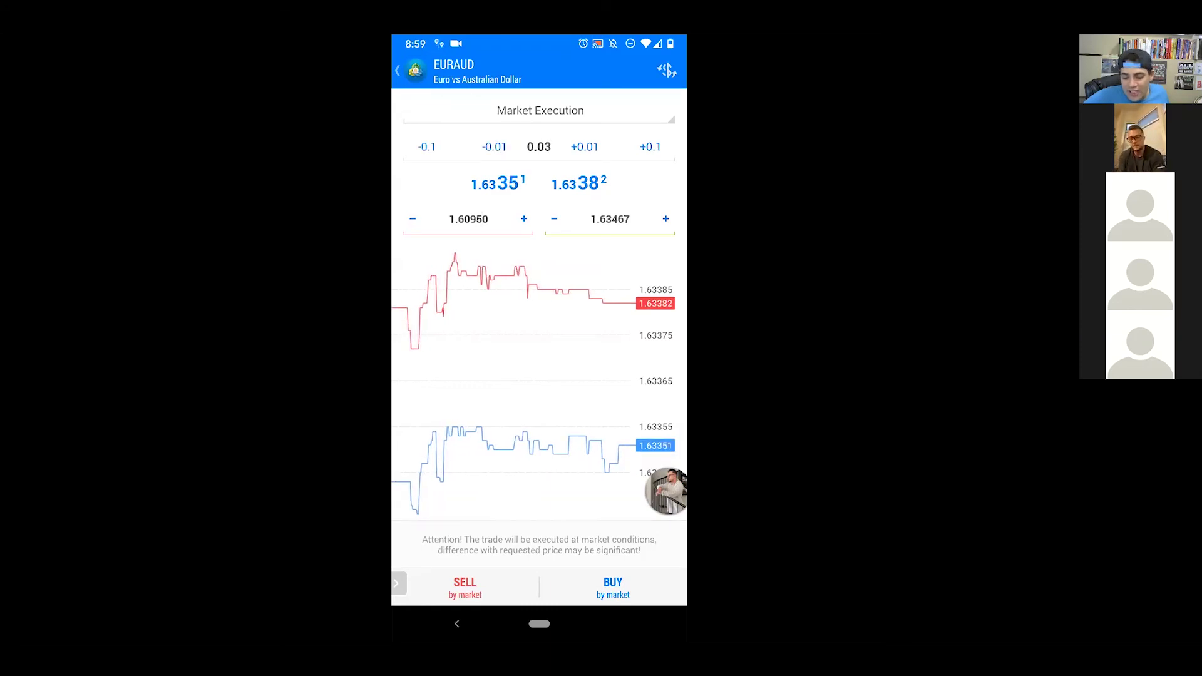
left_click(494, 147)
left_click(493, 146)
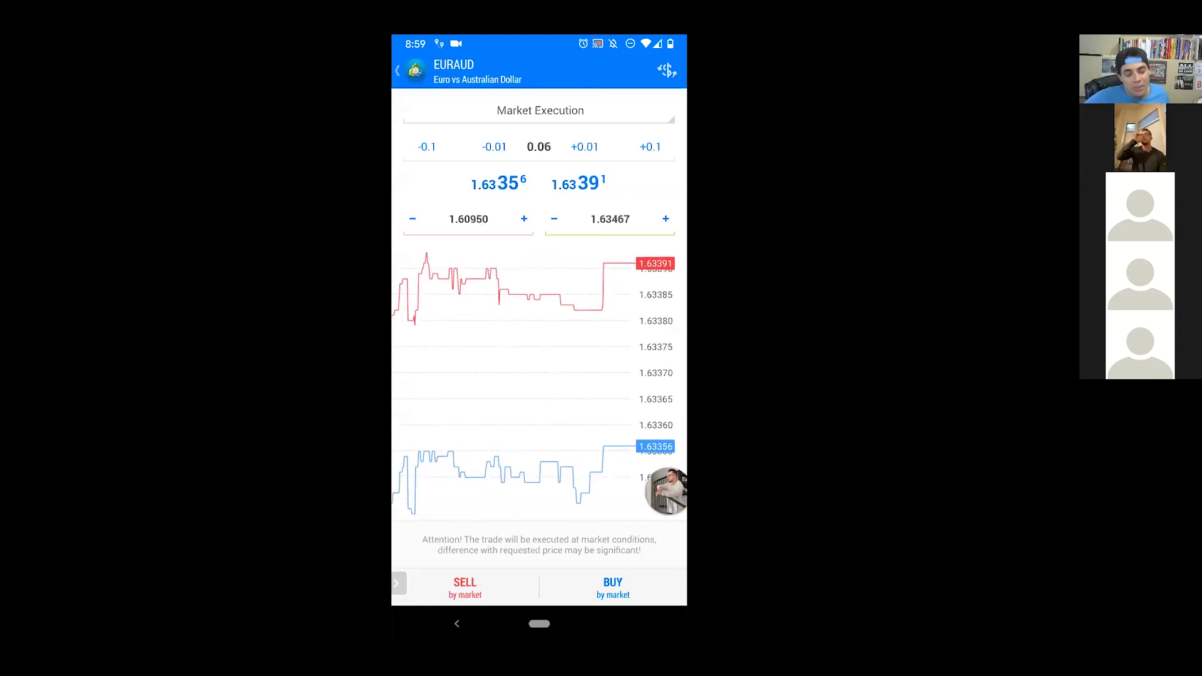
Step: Replace the EURAUD order's stop loss with 1.63400, keeping the take profit as it is
left_click(483, 218)
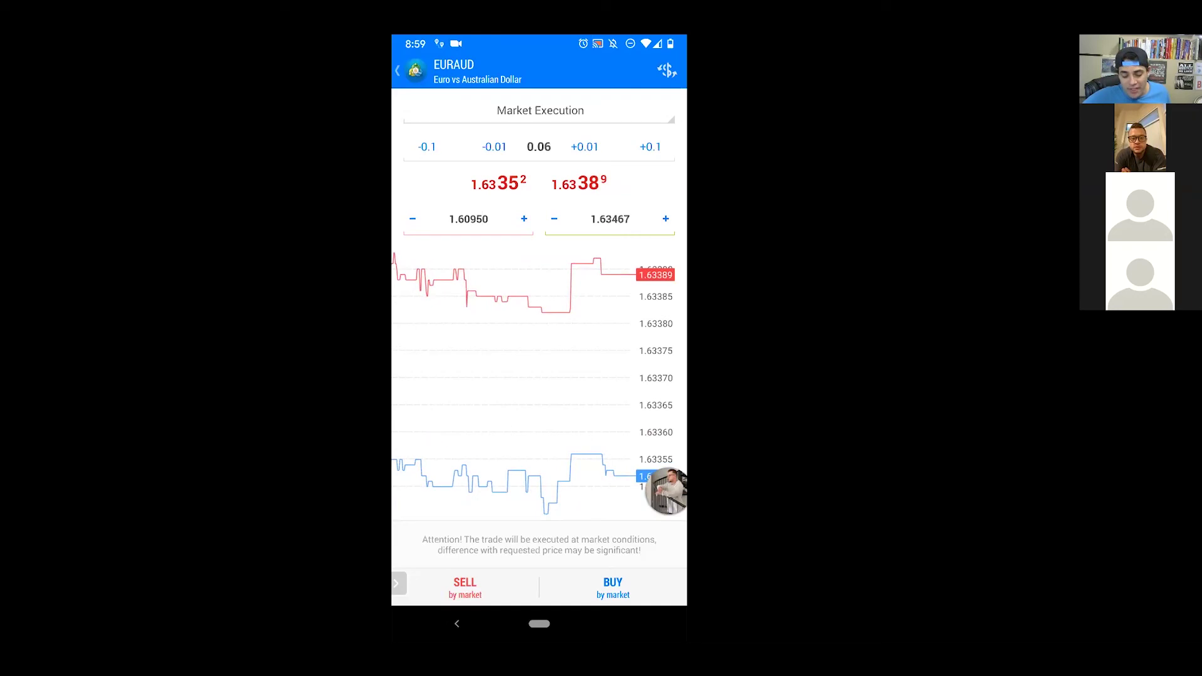
left_click(488, 219)
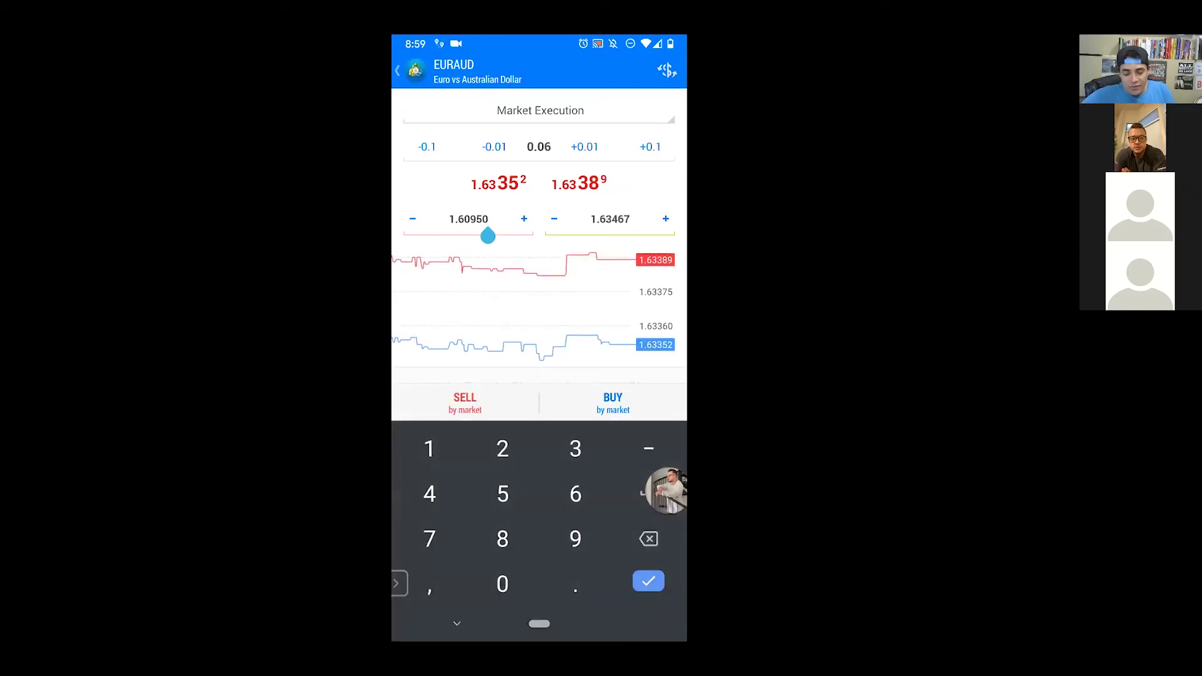
key("BackSpace")
key("BackSpace")
key("BackSpace")
key("BackSpace")
key("BackSpace")
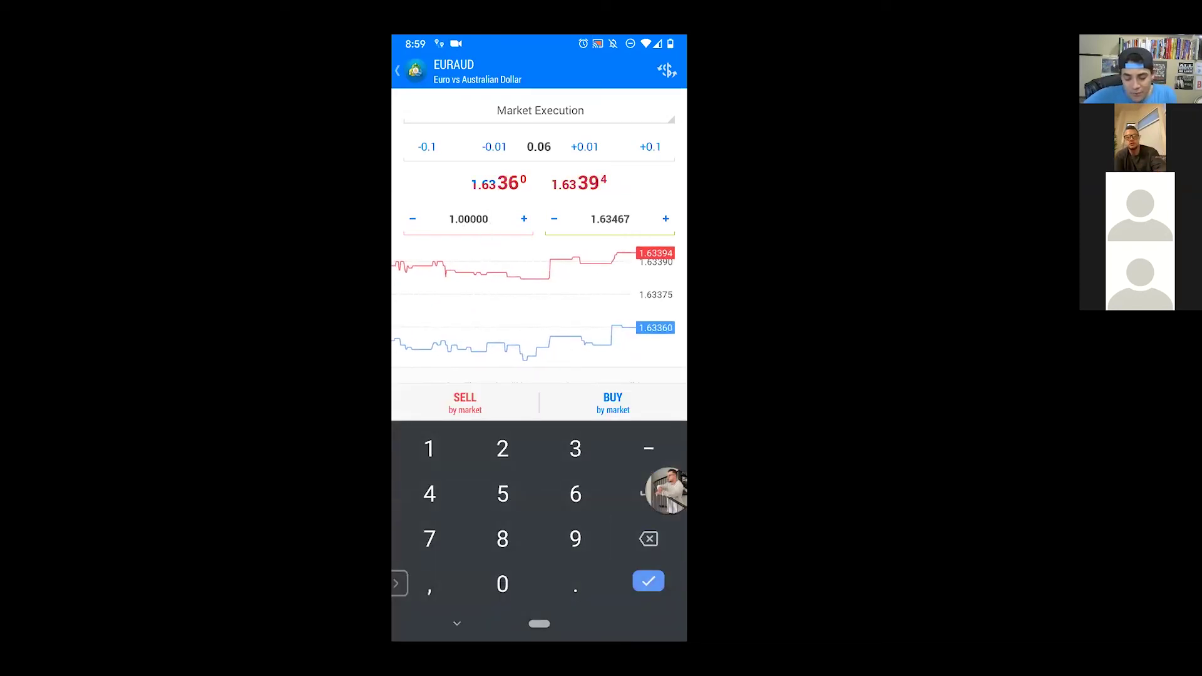
type("633")
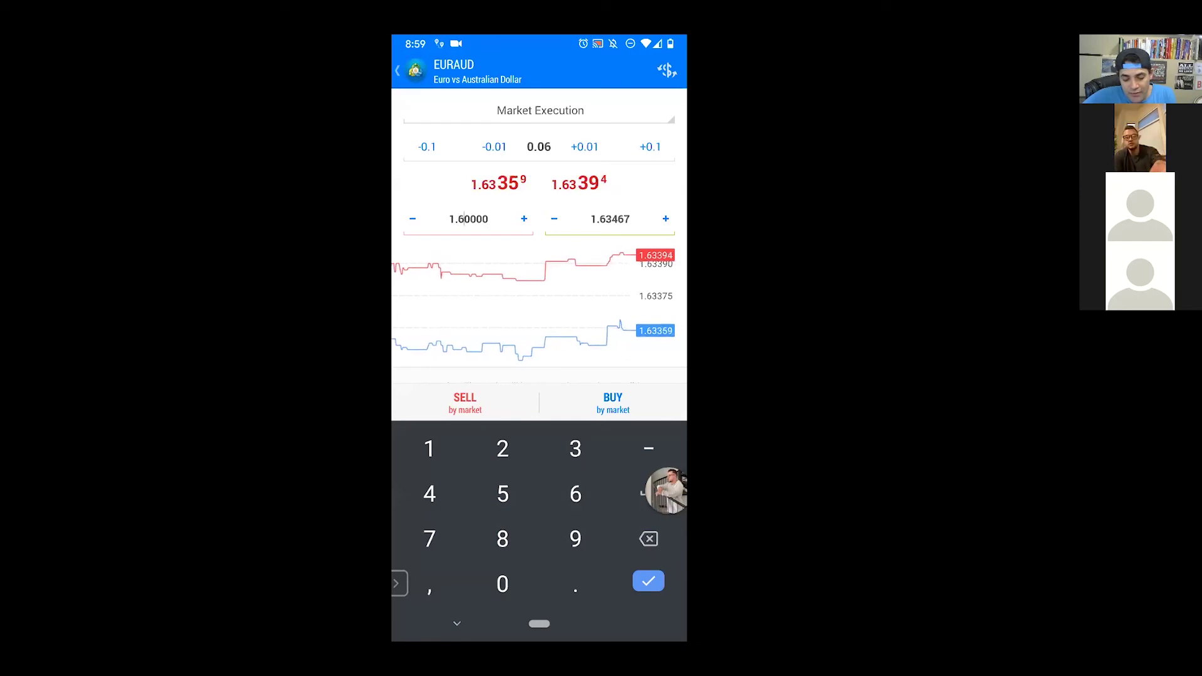
type("7")
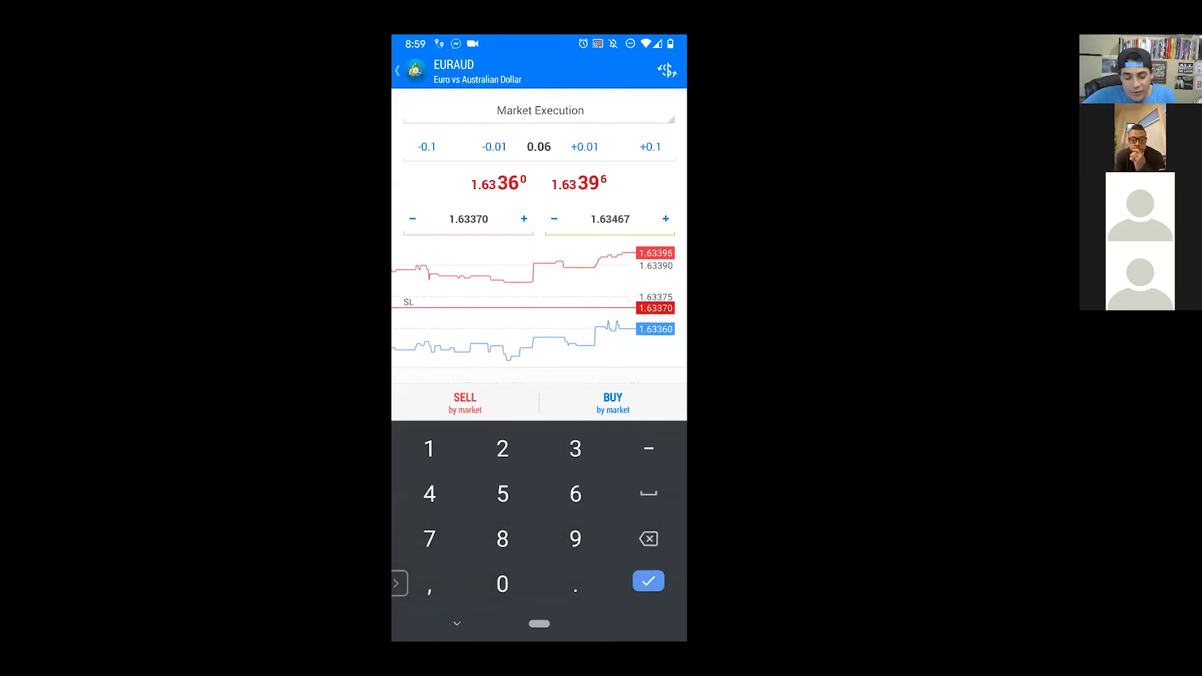
key("BackSpace")
key("BackSpace")
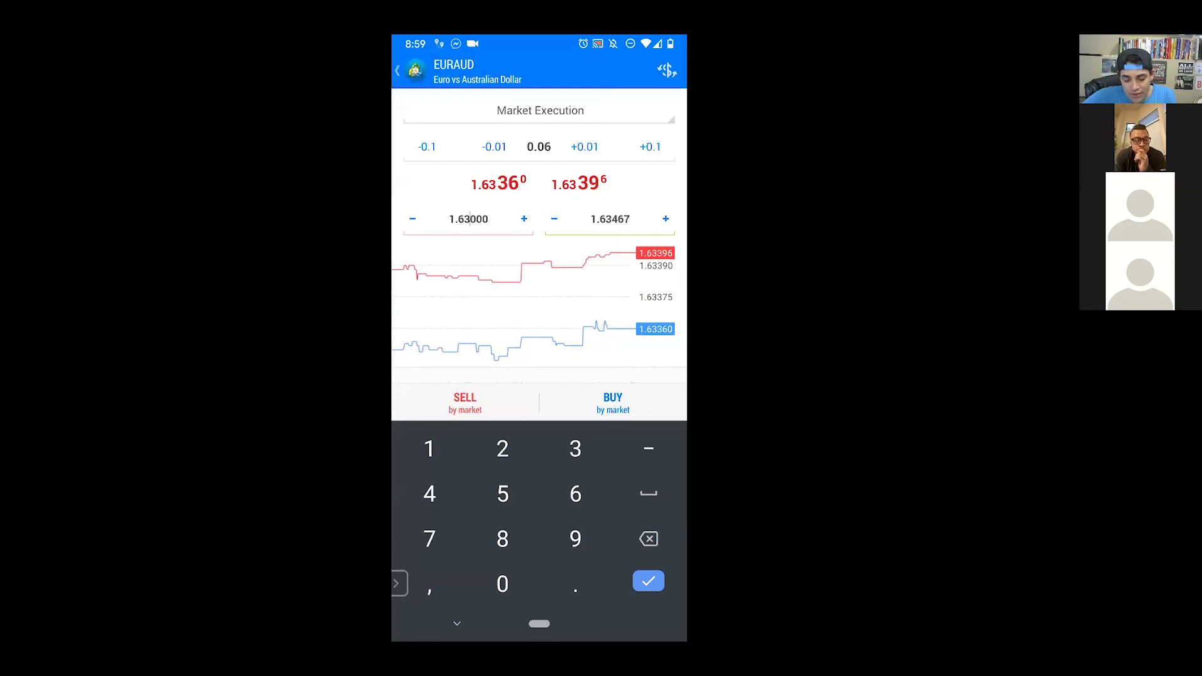
type("40")
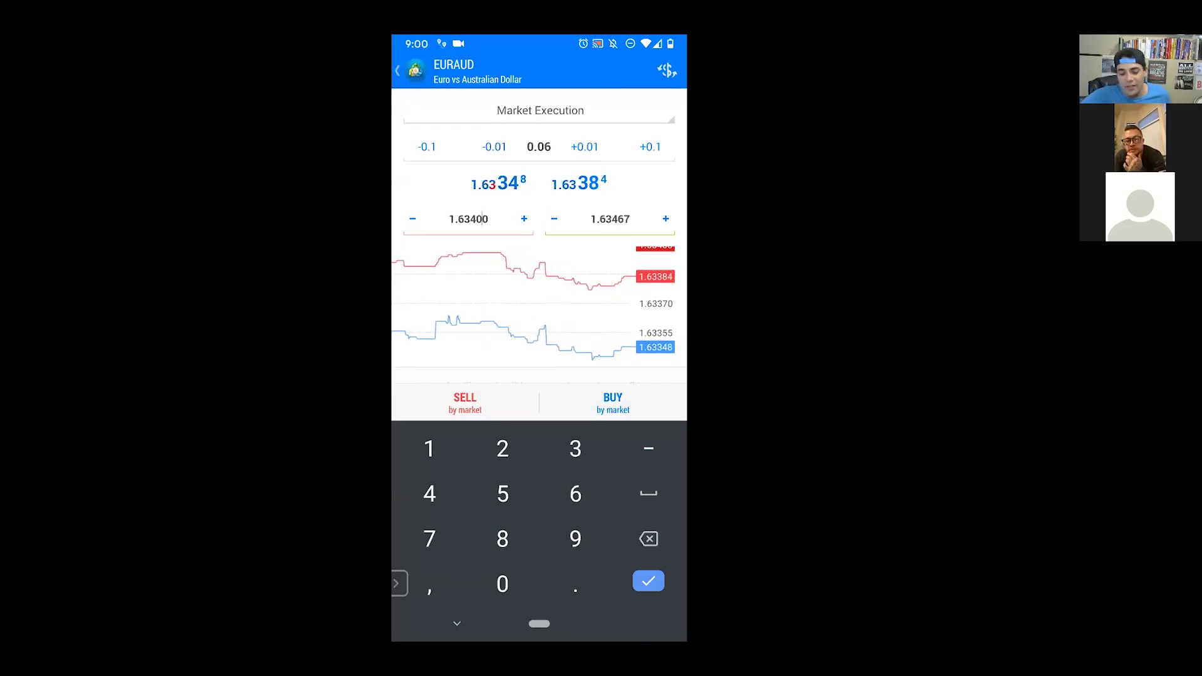
Step: Review the available EURAUD order types and keep Market Execution selected
left_click(540, 110)
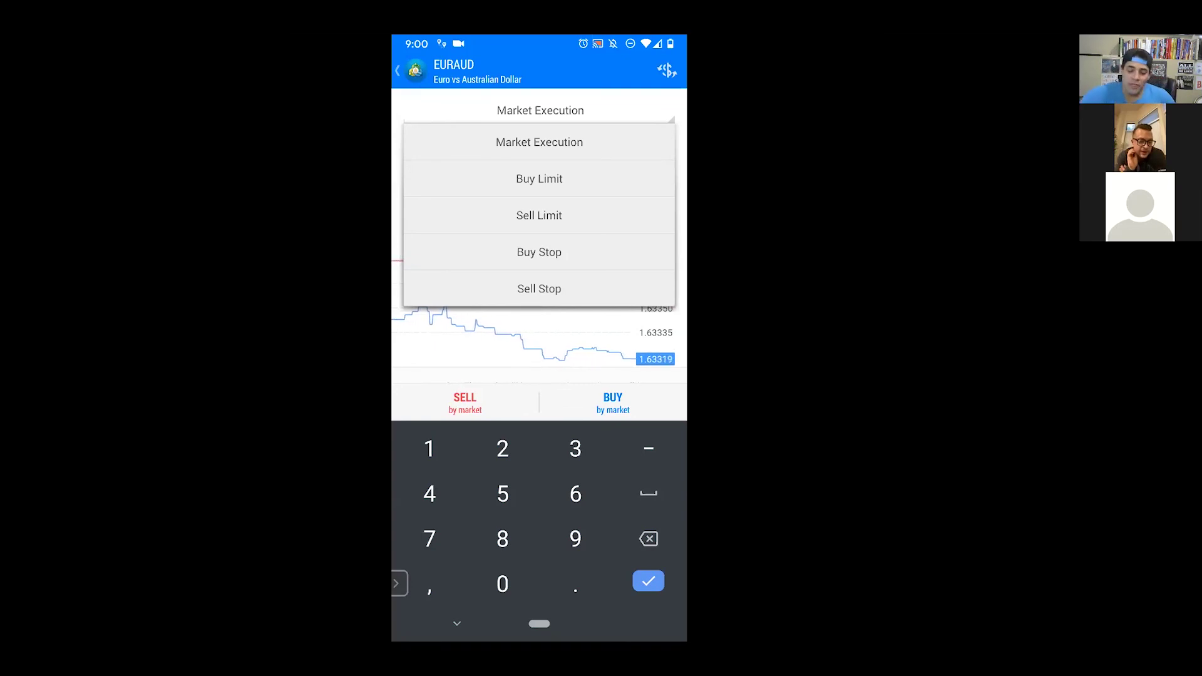
left_click(539, 142)
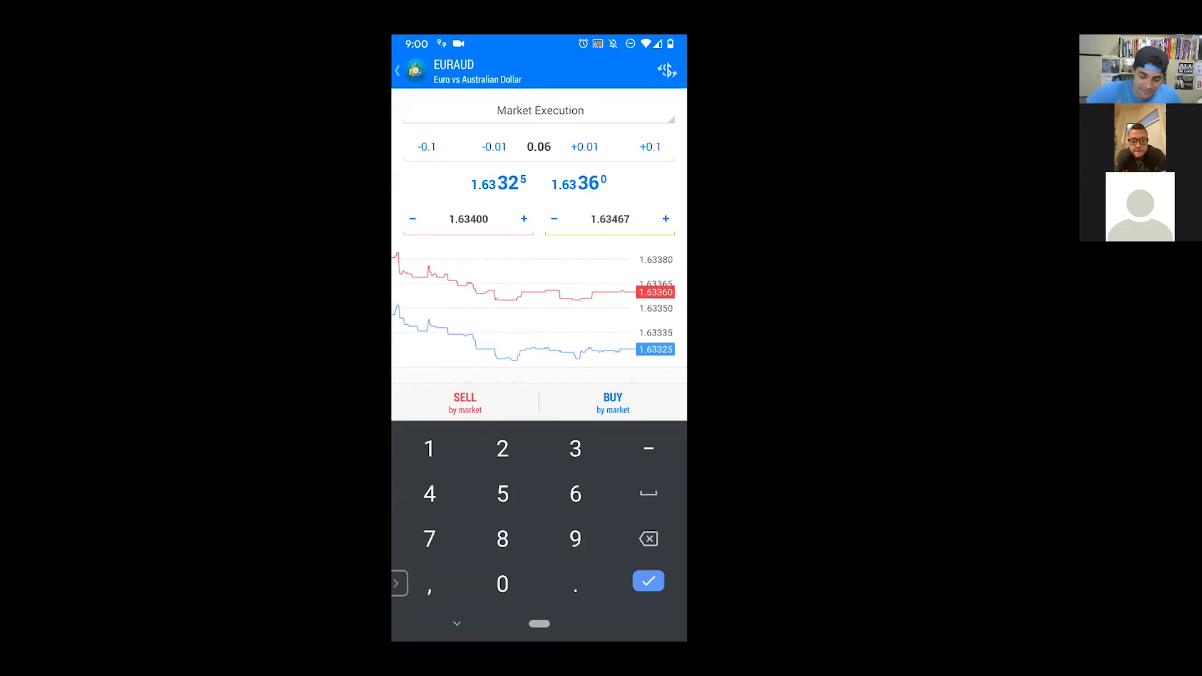
Step: Leave the MetaTrader order and switch to the ongoing Zoom meeting
left_click_drag(539, 42, 539, 350)
left_click(539, 426)
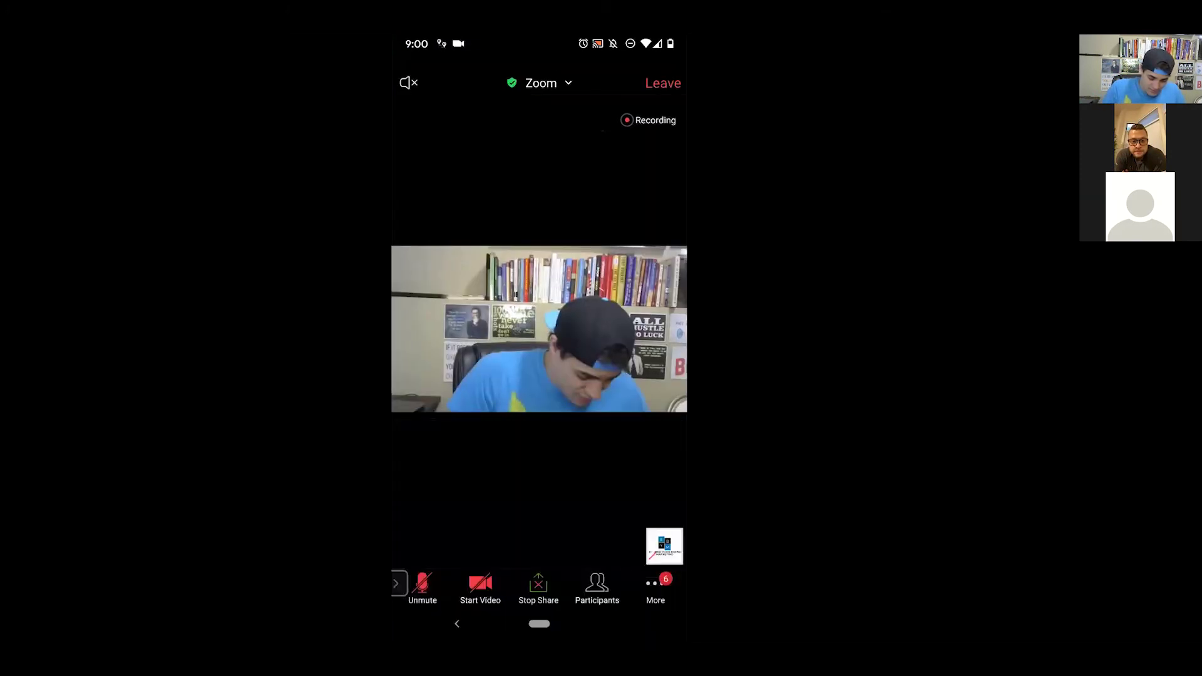